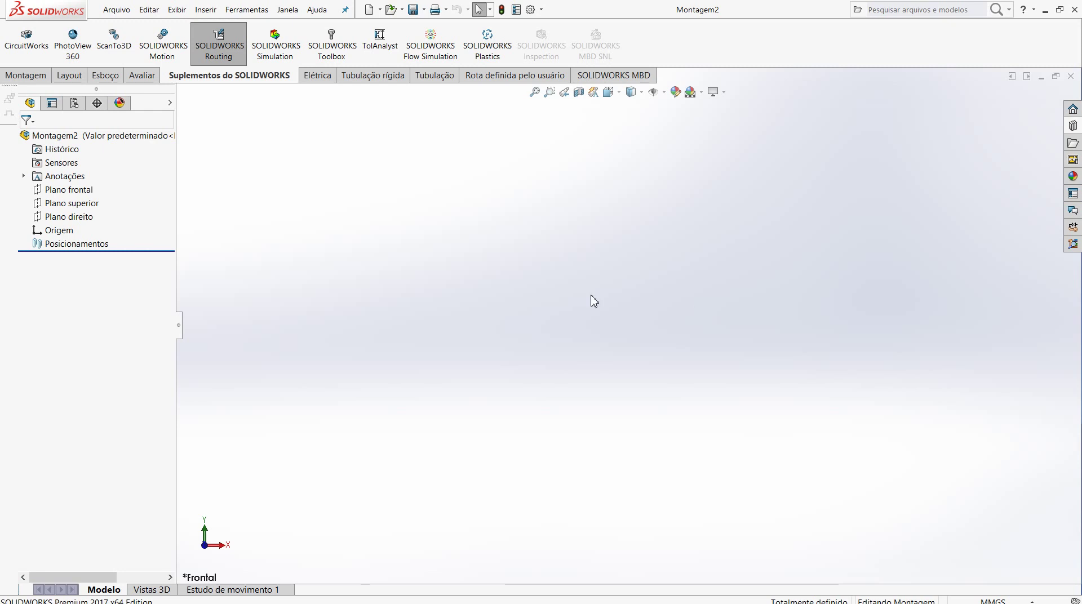
Step: Activate the SOLIDWORKS Routing add-in in the empty Montagem2 assembly
{"action": "left_click", "coordinate": [200, 45]}
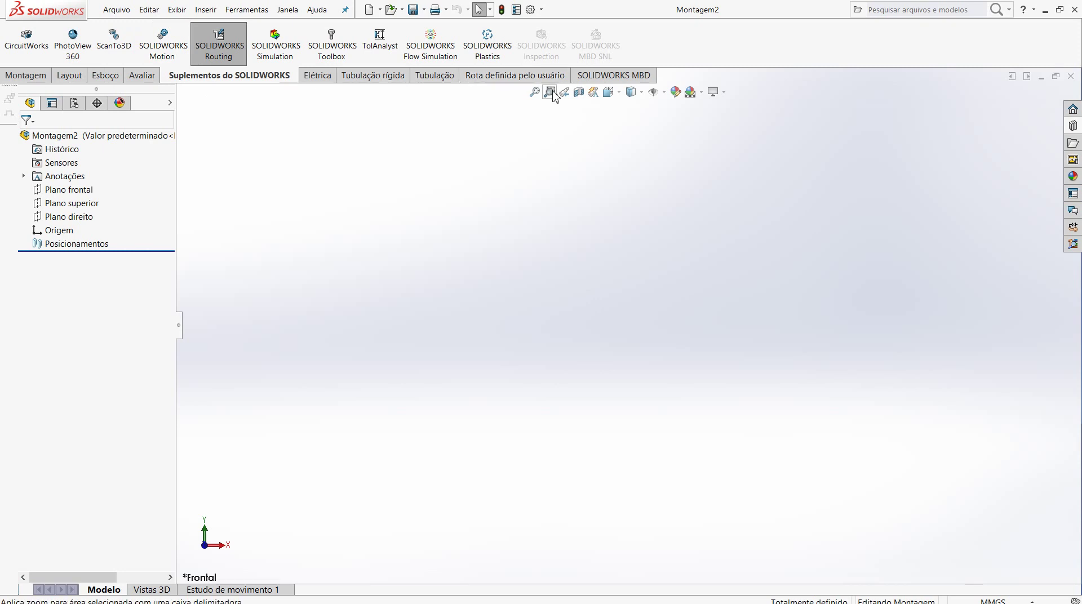
Step: Browse the Design Library to routing > piping, which lists elbows, flanges, pipes, tees and valves
{"action": "left_click", "coordinate": [1073, 126]}
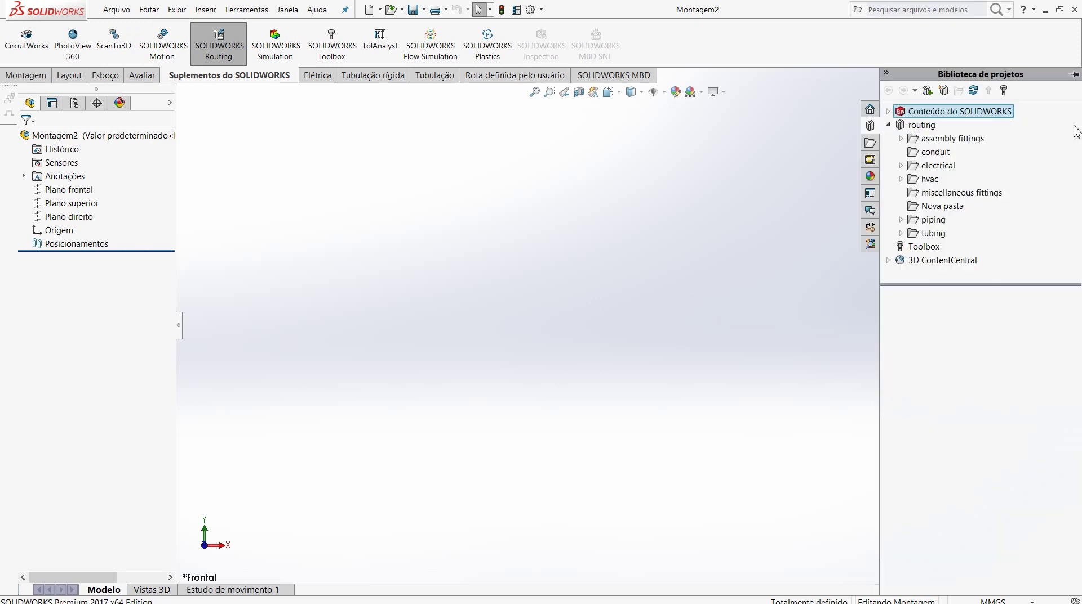
{"action": "left_click", "coordinate": [889, 125]}
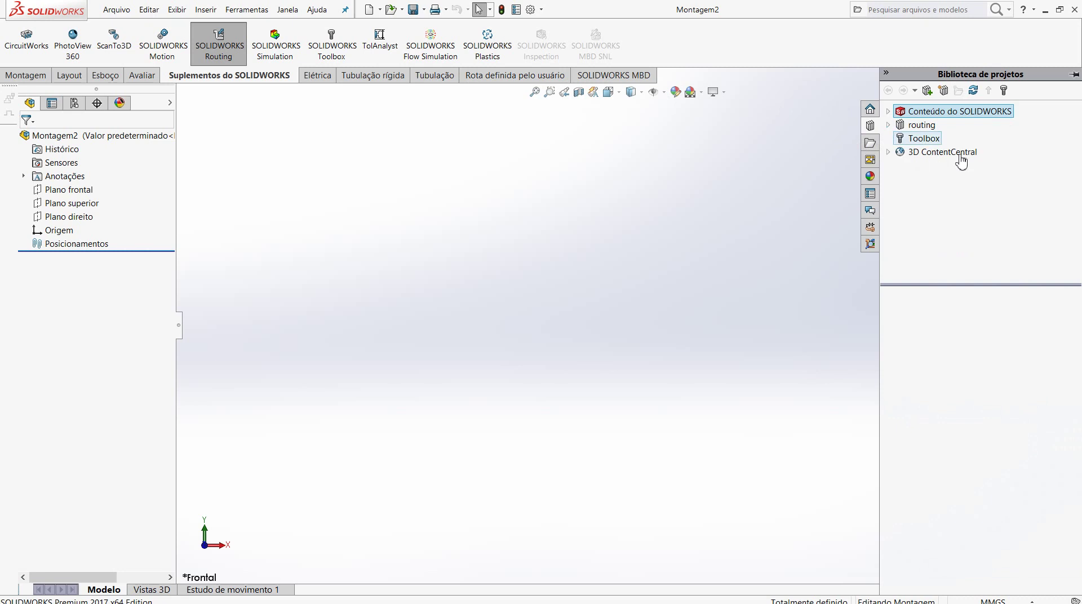
{"action": "left_click", "coordinate": [928, 126]}
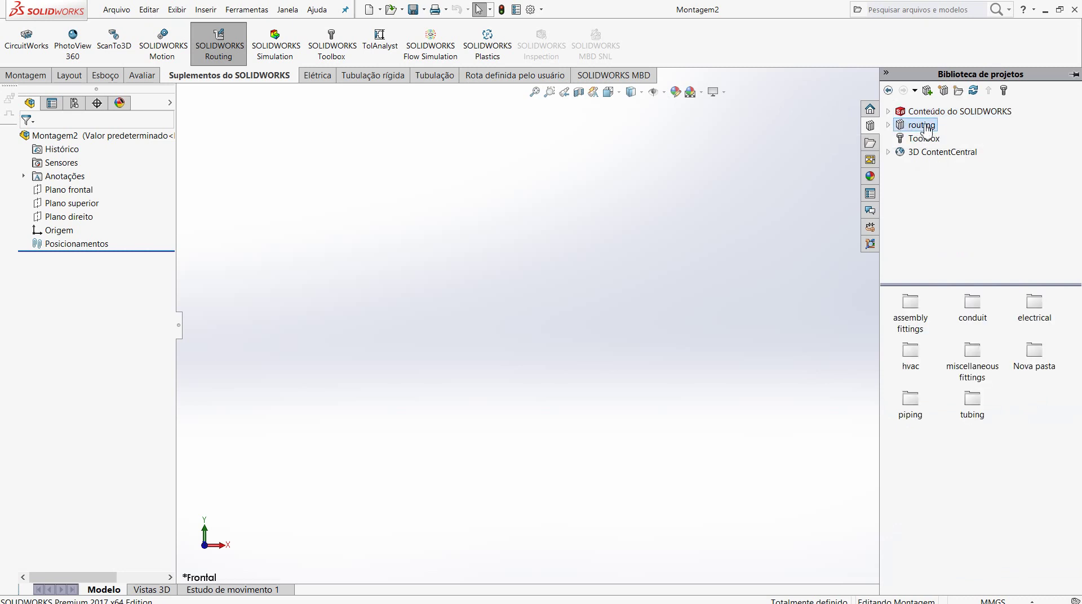
{"action": "double_click", "coordinate": [928, 125]}
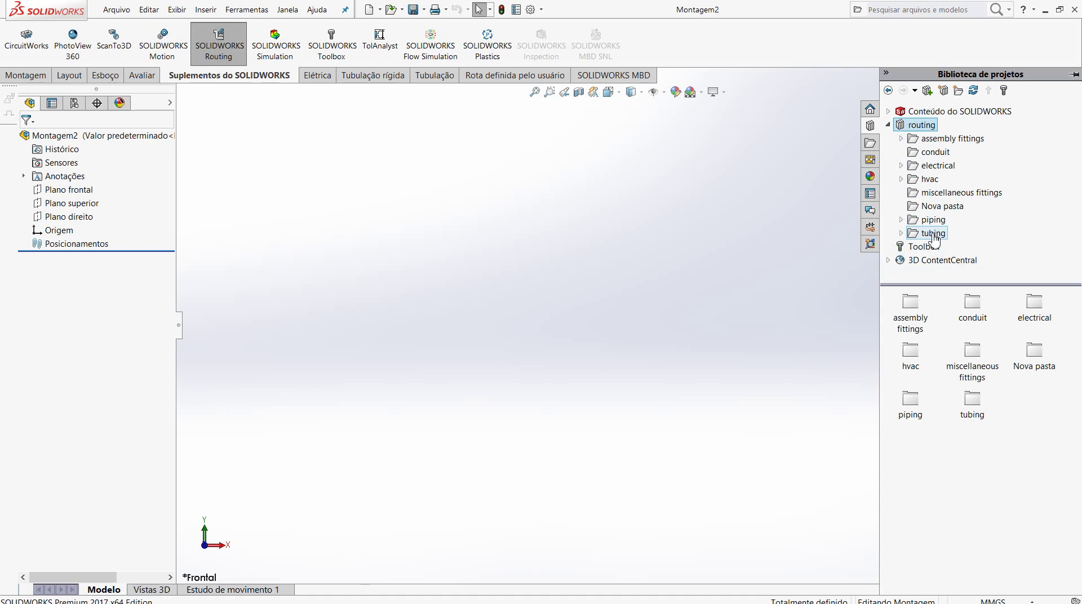
{"action": "left_click", "coordinate": [934, 221]}
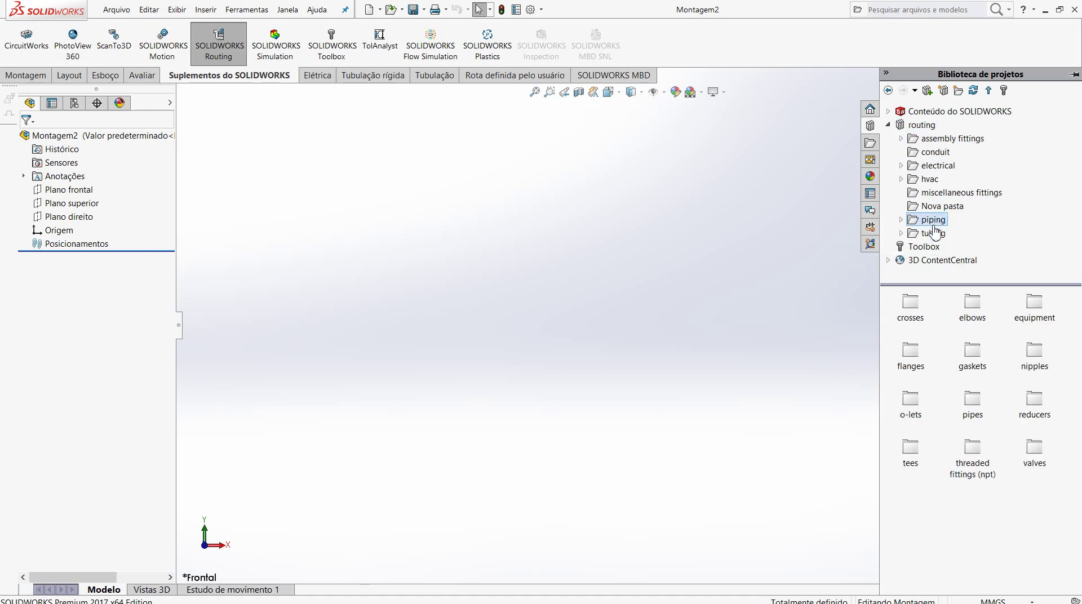
{"action": "left_click", "coordinate": [934, 233]}
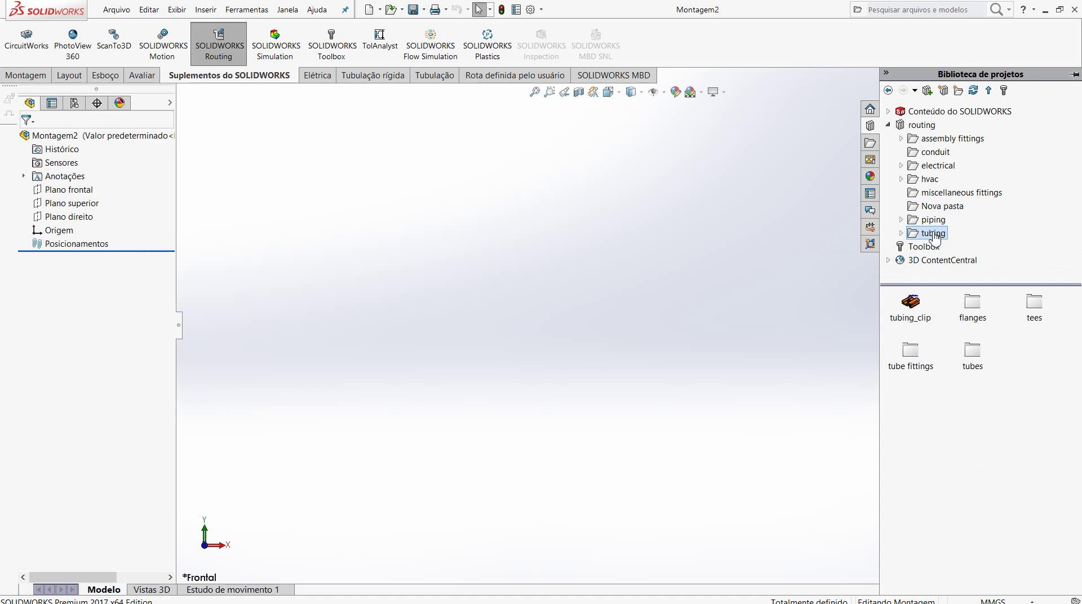
{"action": "left_click", "coordinate": [935, 221]}
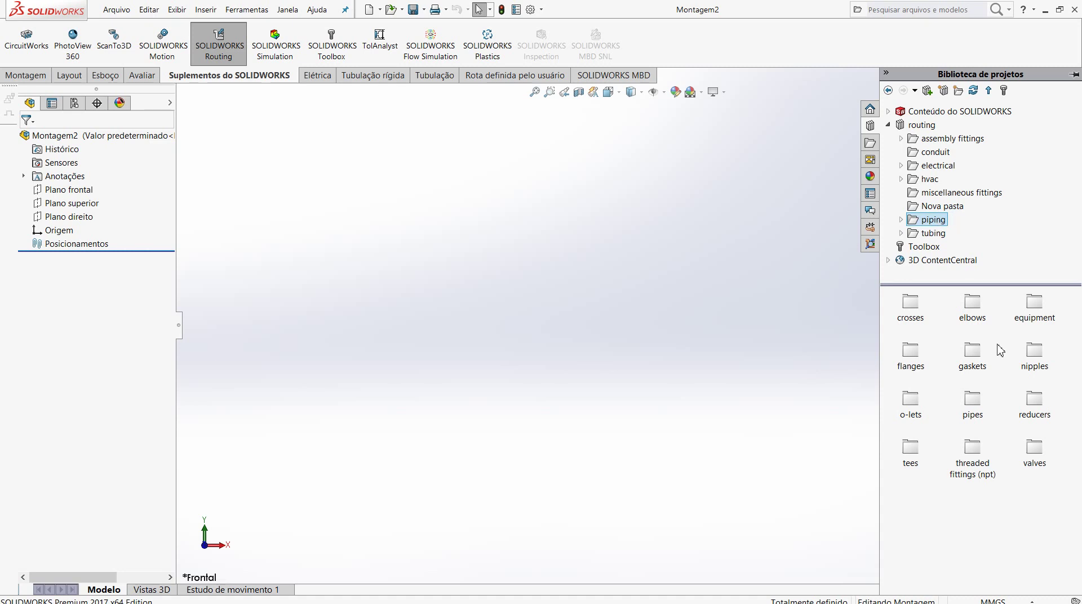
Step: Open the piping equipment folder and select the sample-tank-07 part
{"action": "double_click", "coordinate": [1034, 304]}
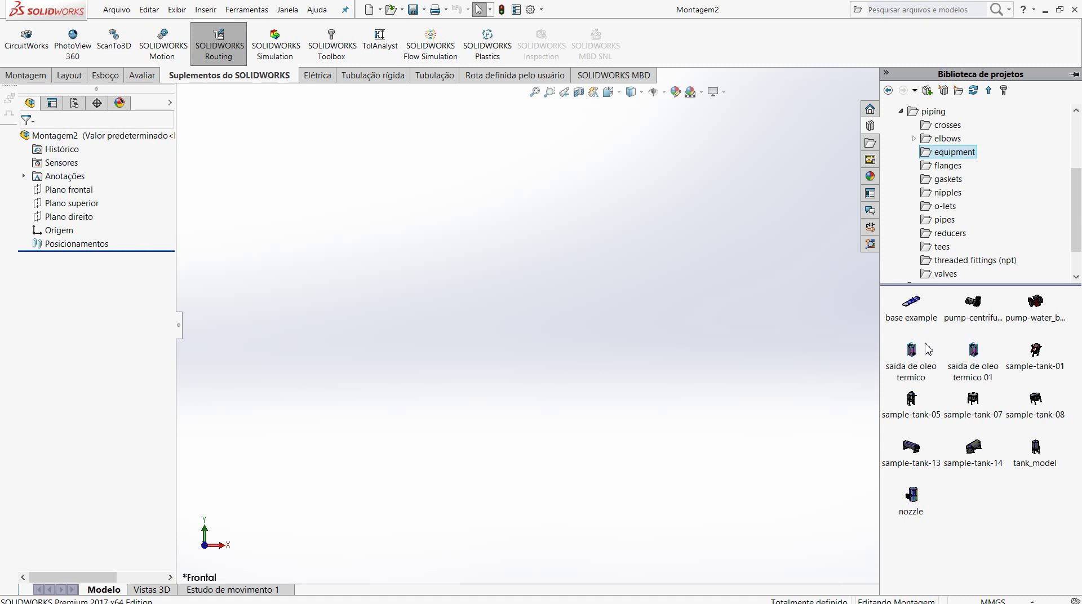
{"action": "left_click", "coordinate": [907, 354]}
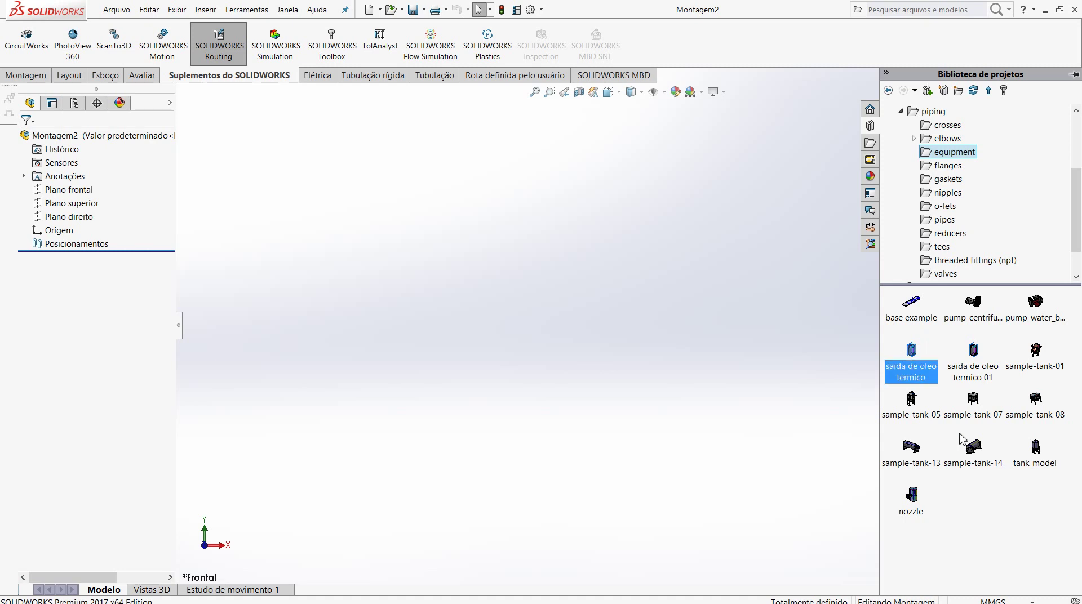
{"action": "left_click", "coordinate": [982, 362]}
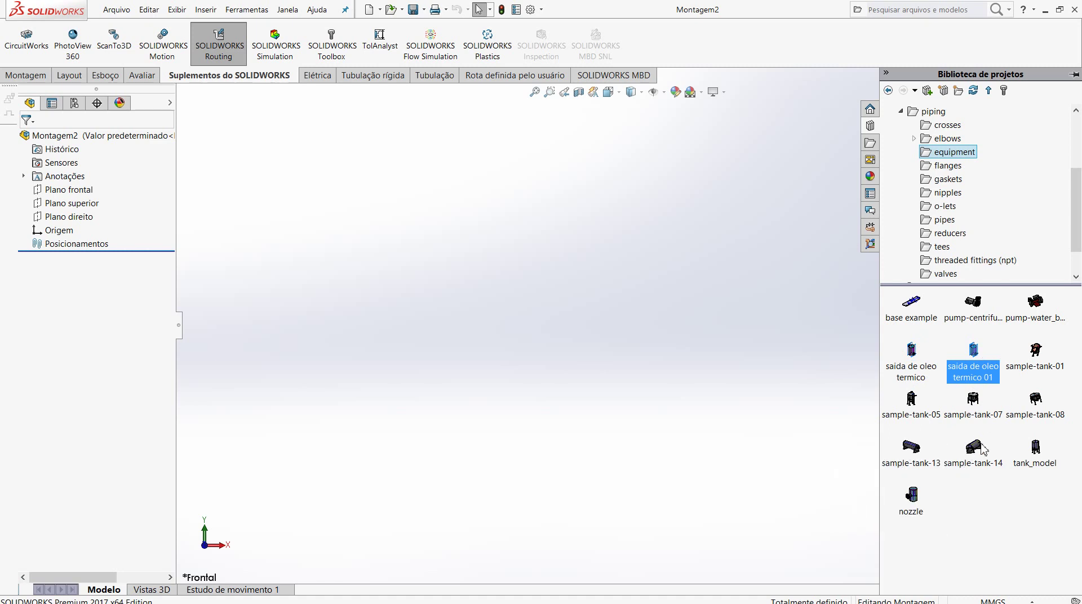
{"action": "left_click", "coordinate": [980, 416]}
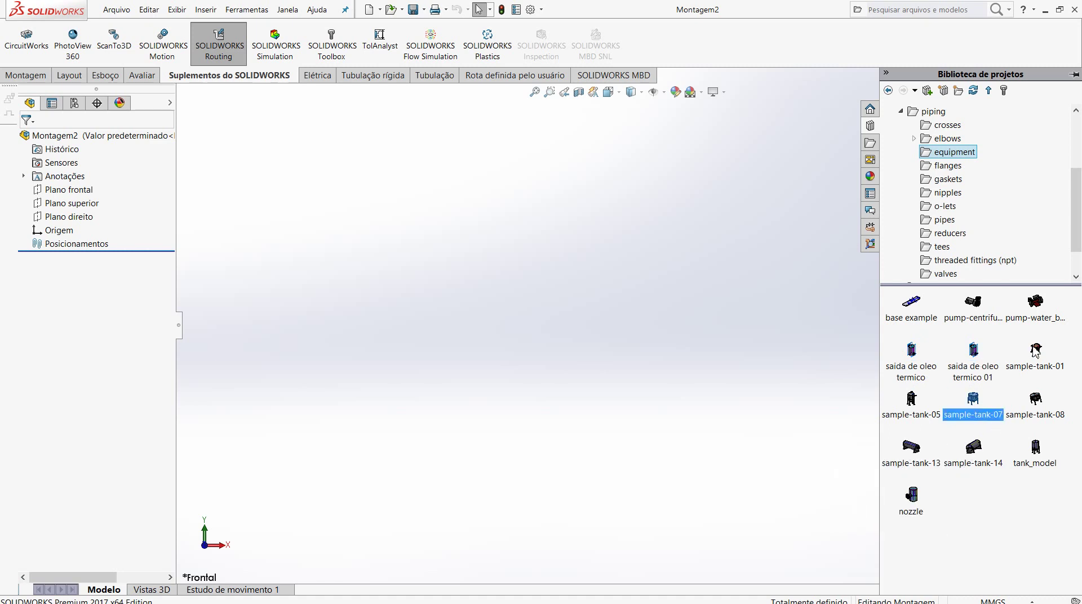
{"action": "left_click", "coordinate": [1000, 518]}
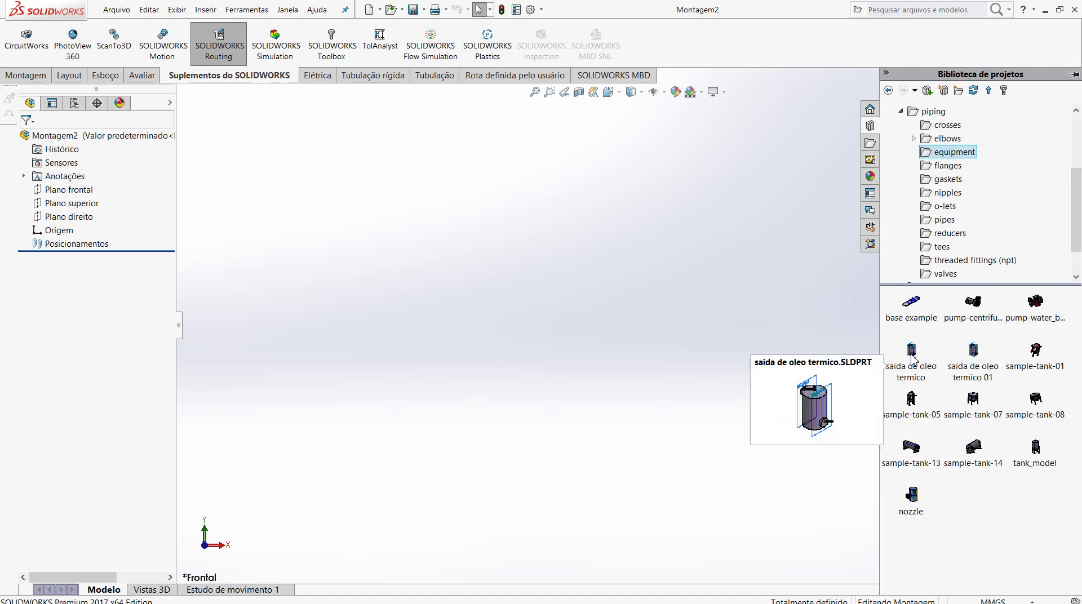
{"action": "left_click", "coordinate": [971, 406]}
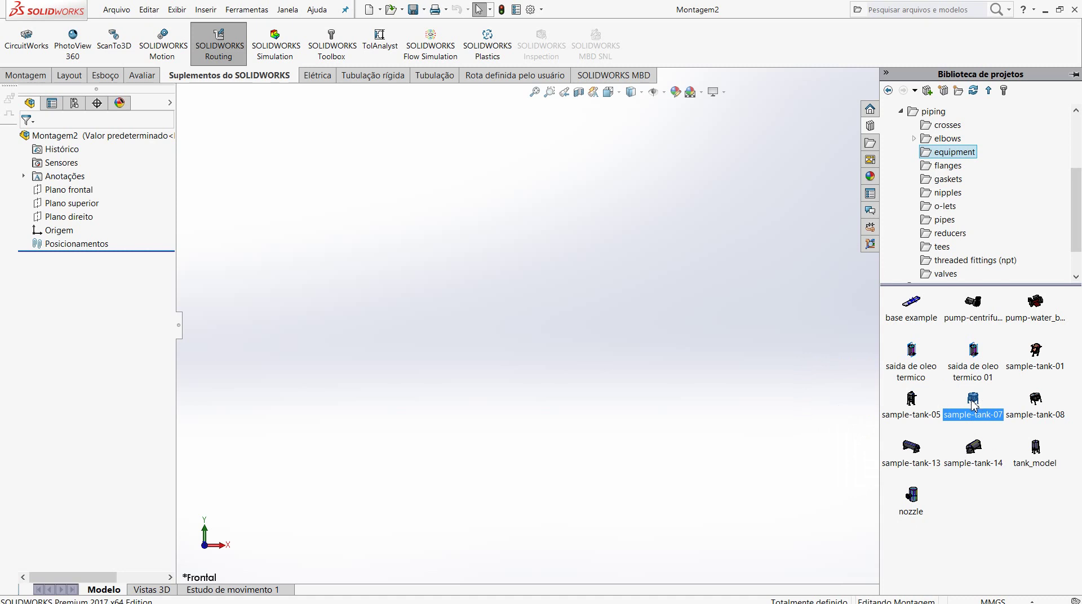
Step: Drag sample-tank-07 from the Design Library and drop it into the assembly
{"action": "left_click_drag", "start_coordinate": [973, 402], "coordinate": [552, 319]}
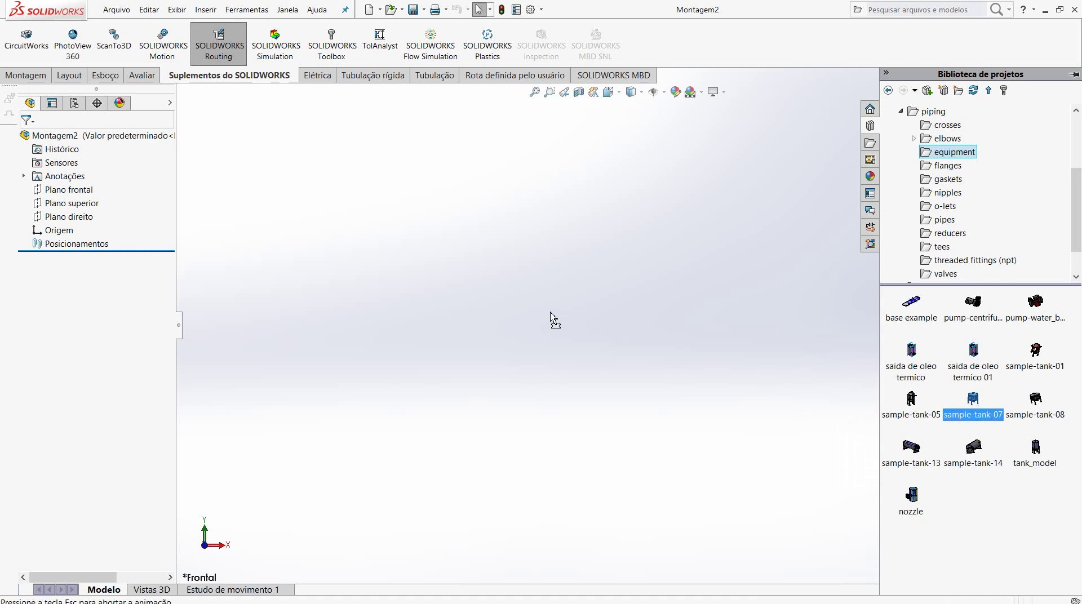
{"action": "left_click_drag", "start_coordinate": [553, 318], "coordinate": [553, 319]}
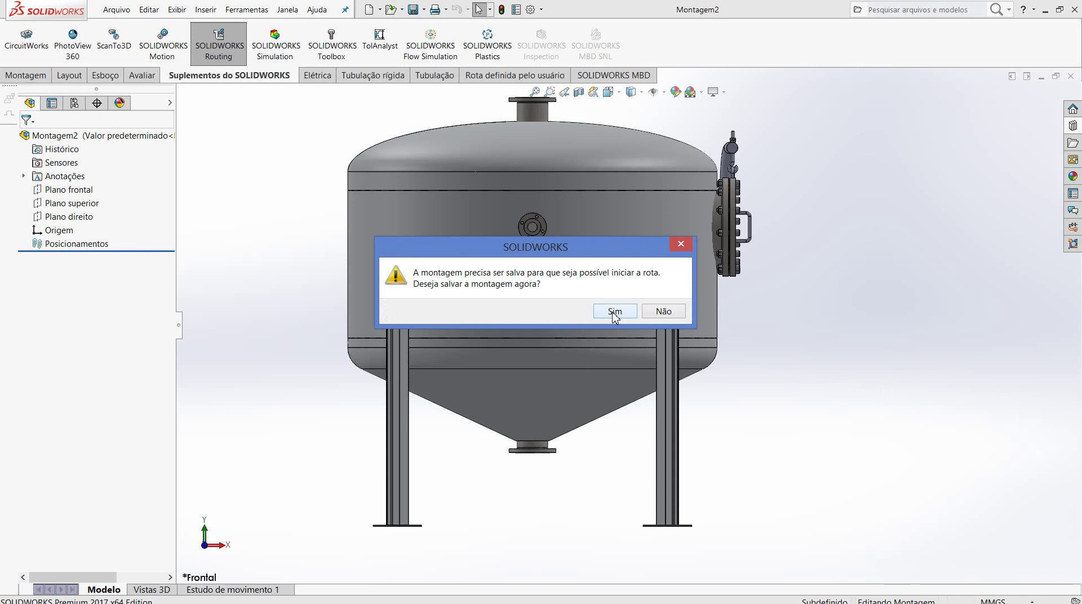
Step: Save the assembly as Montagem2.SLDASM in the user folder on C:, overwriting the existing copy
{"action": "left_click", "coordinate": [614, 313]}
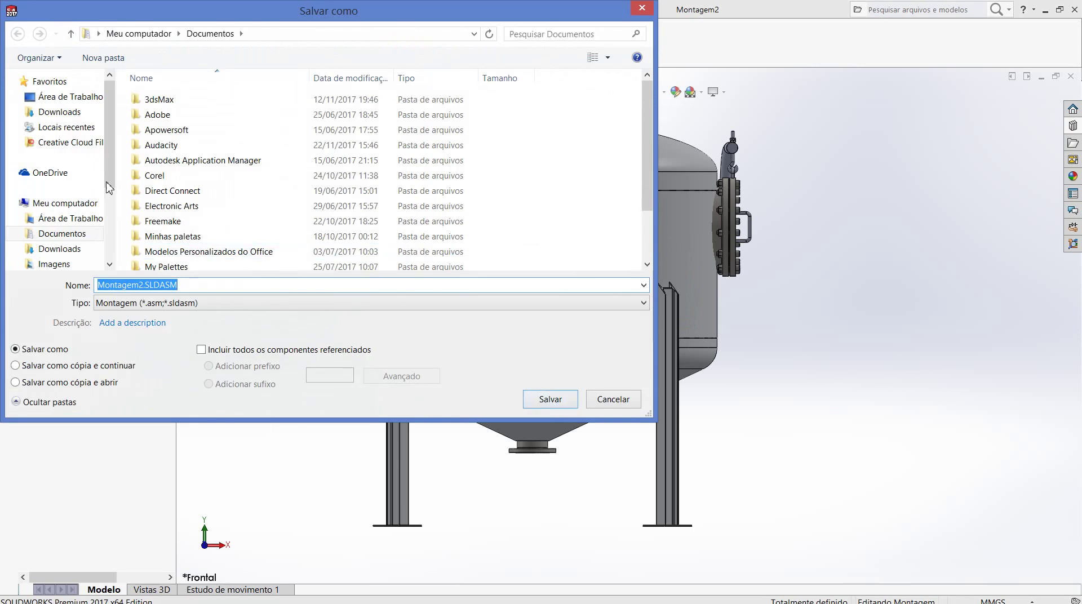
{"action": "left_click_drag", "start_coordinate": [113, 169], "coordinate": [119, 226]}
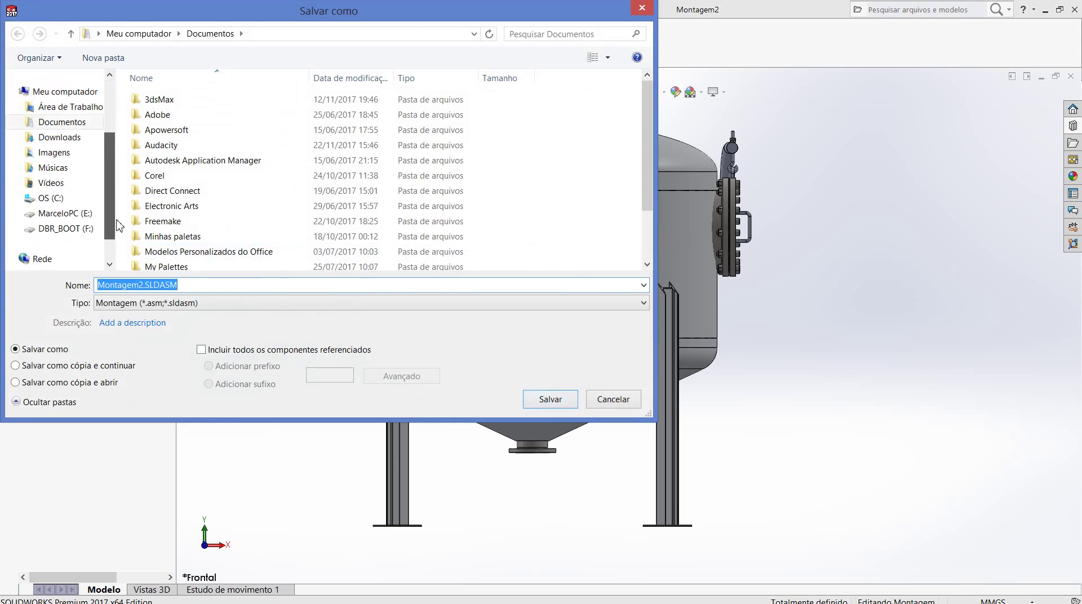
{"action": "left_click", "coordinate": [62, 198]}
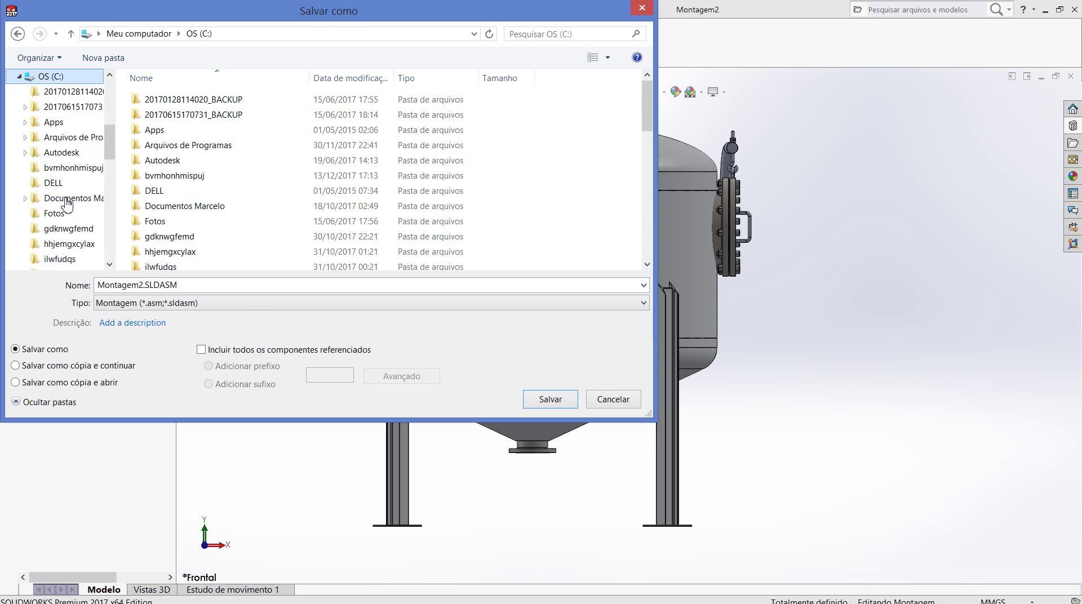
{"action": "left_click", "coordinate": [156, 236]}
{"action": "scroll", "coordinate": [163, 240], "scroll_direction": "down", "scroll_amount": 5}
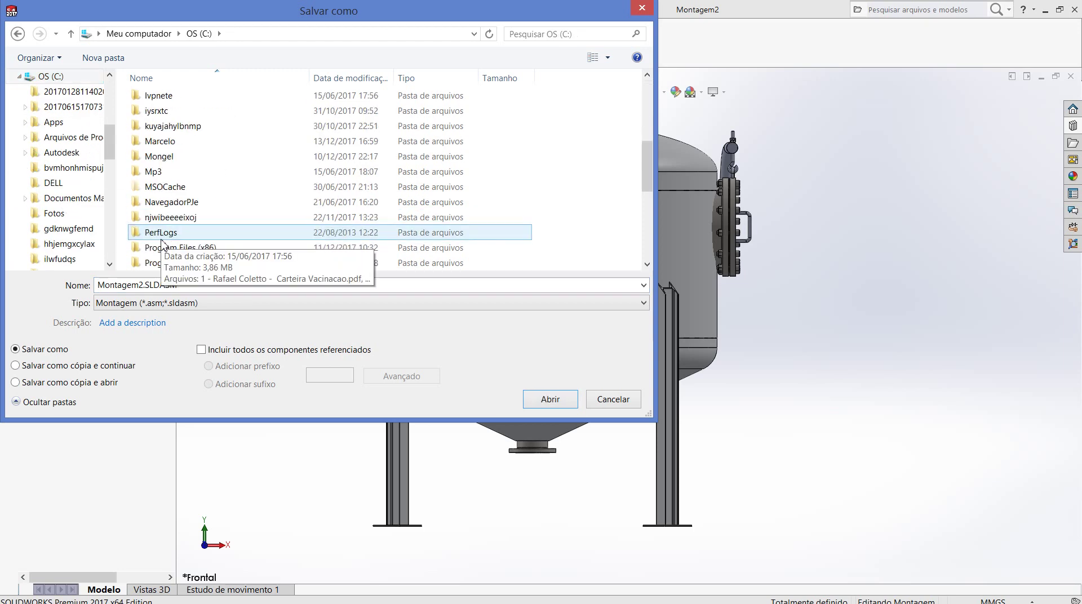
{"action": "double_click", "coordinate": [171, 146]}
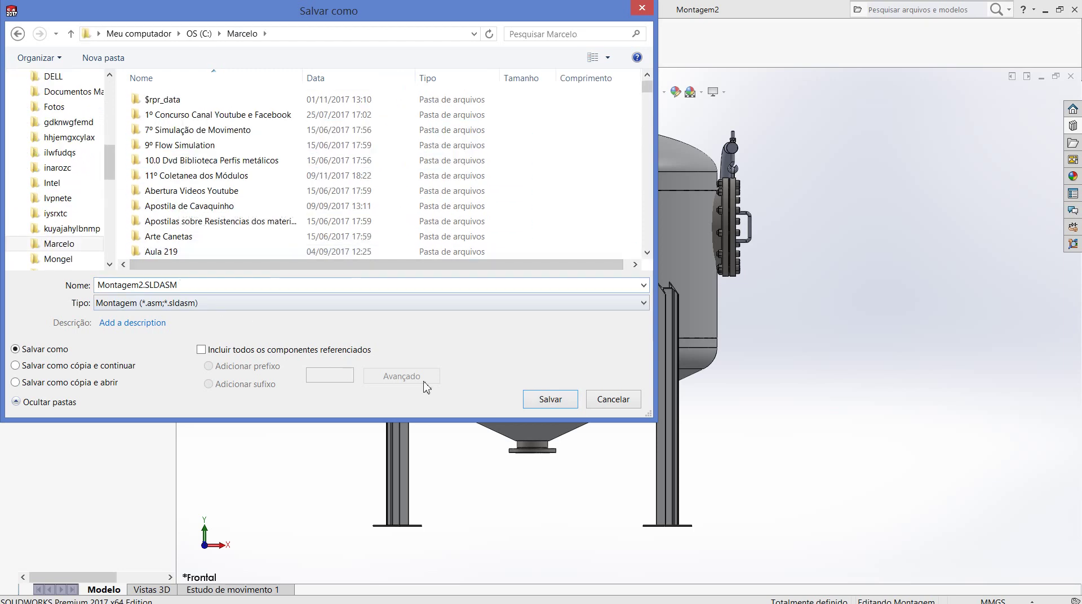
{"action": "left_click", "coordinate": [554, 400]}
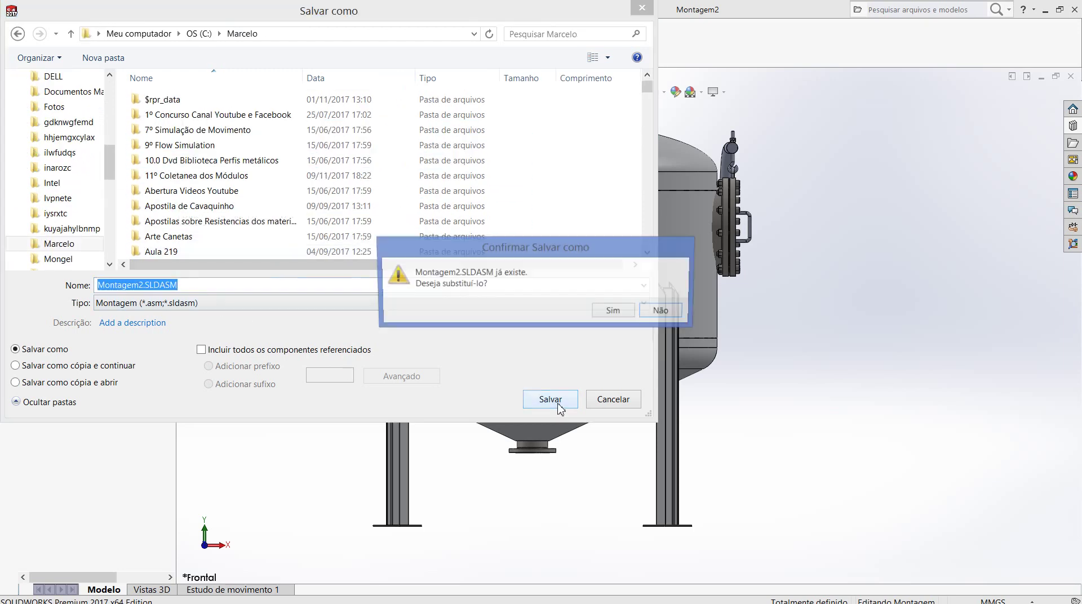
{"action": "left_click", "coordinate": [613, 312]}
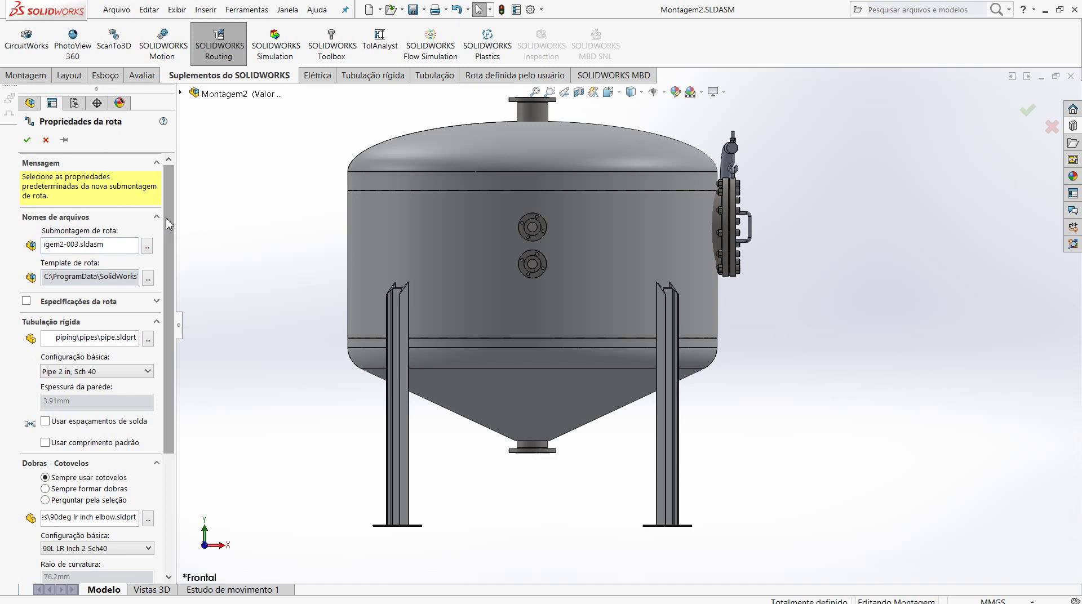
Step: Orbit the tank to an isometric view and fit it in the window
{"action": "left_click_drag", "start_coordinate": [168, 221], "coordinate": [167, 259]}
{"action": "scroll", "coordinate": [166, 258], "scroll_direction": "up", "scroll_amount": 1}
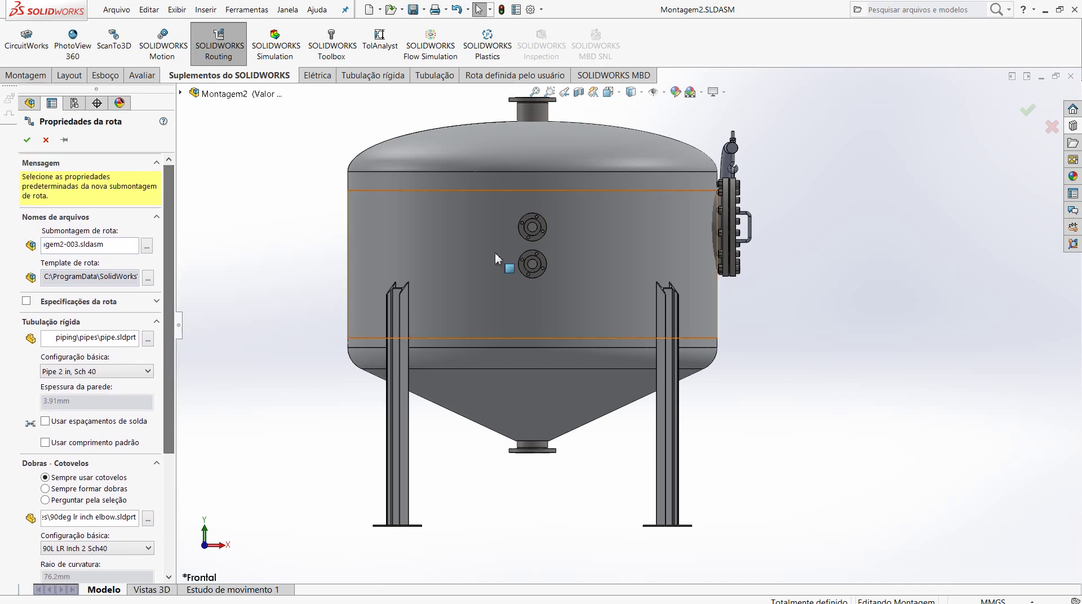
{"action": "key", "text": "z"}
{"action": "middle_click_drag", "start_coordinate": [445, 291], "coordinate": [509, 343]}
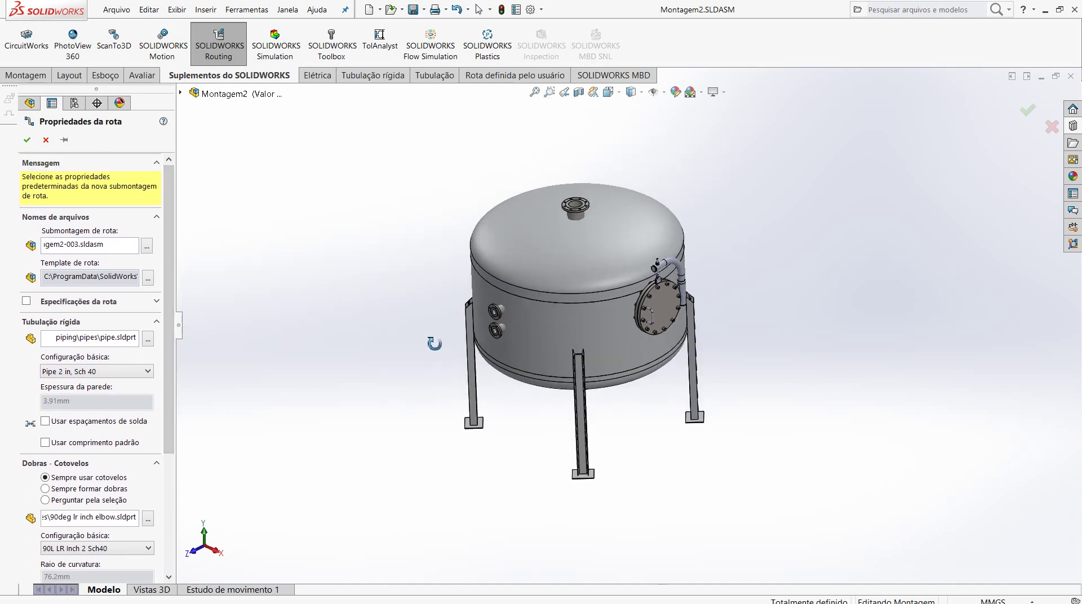
{"action": "key", "text": "f"}
{"action": "scroll", "coordinate": [505, 332], "scroll_direction": "down", "scroll_amount": 1}
{"action": "scroll", "coordinate": [499, 301], "scroll_direction": "down", "scroll_amount": 1}
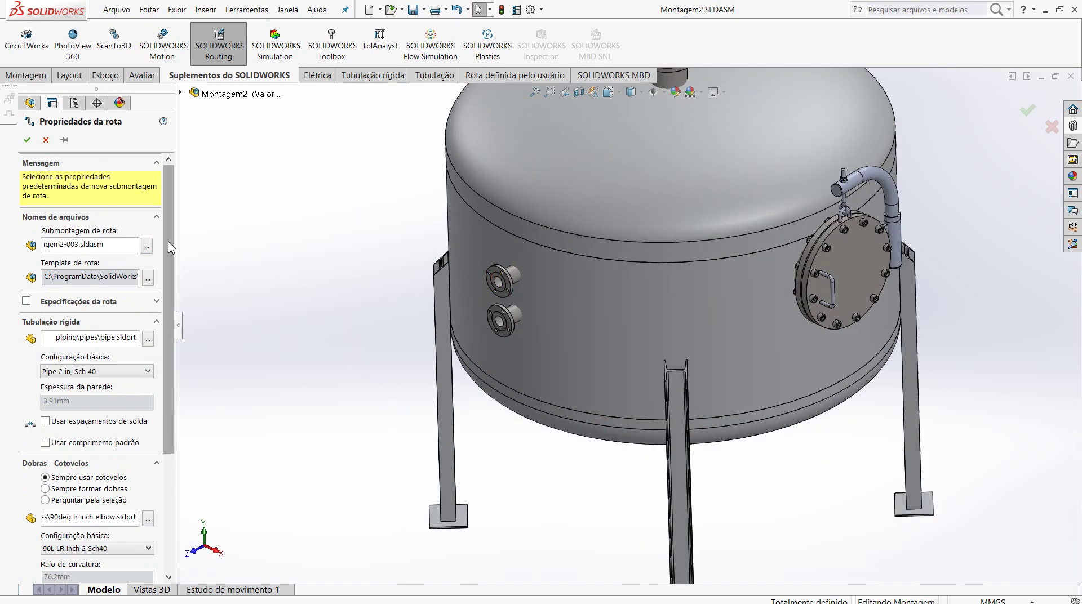
{"action": "left_click_drag", "start_coordinate": [170, 250], "coordinate": [168, 307]}
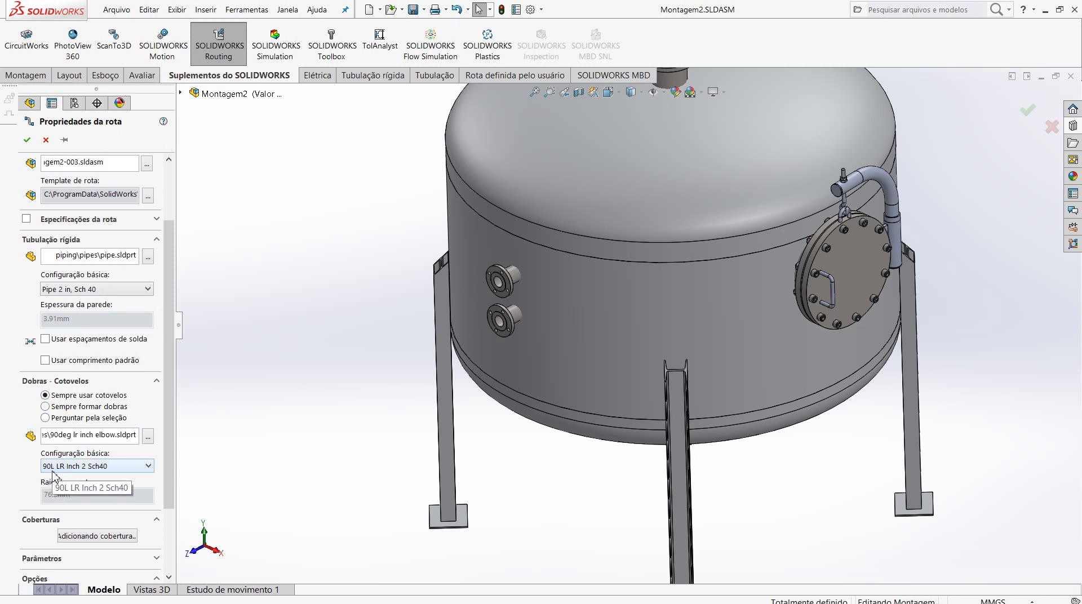
Step: Keep the 90L LR Inch 2 Sch40 elbow and Pipe 2 in, Sch 40 pipe configurations
{"action": "left_click", "coordinate": [129, 466]}
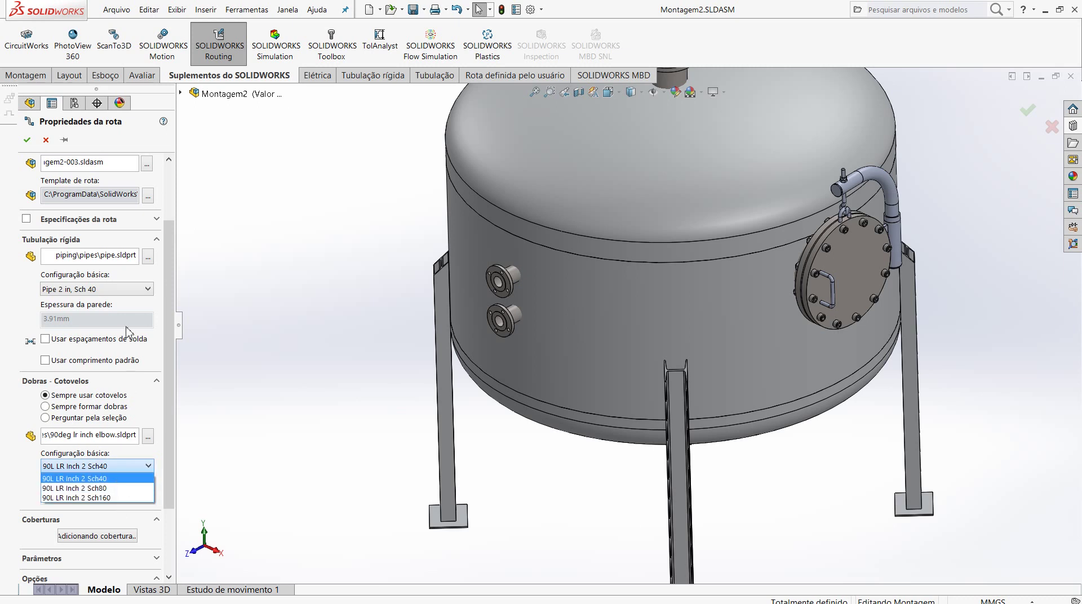
{"action": "left_click", "coordinate": [134, 308]}
{"action": "left_click", "coordinate": [147, 291]}
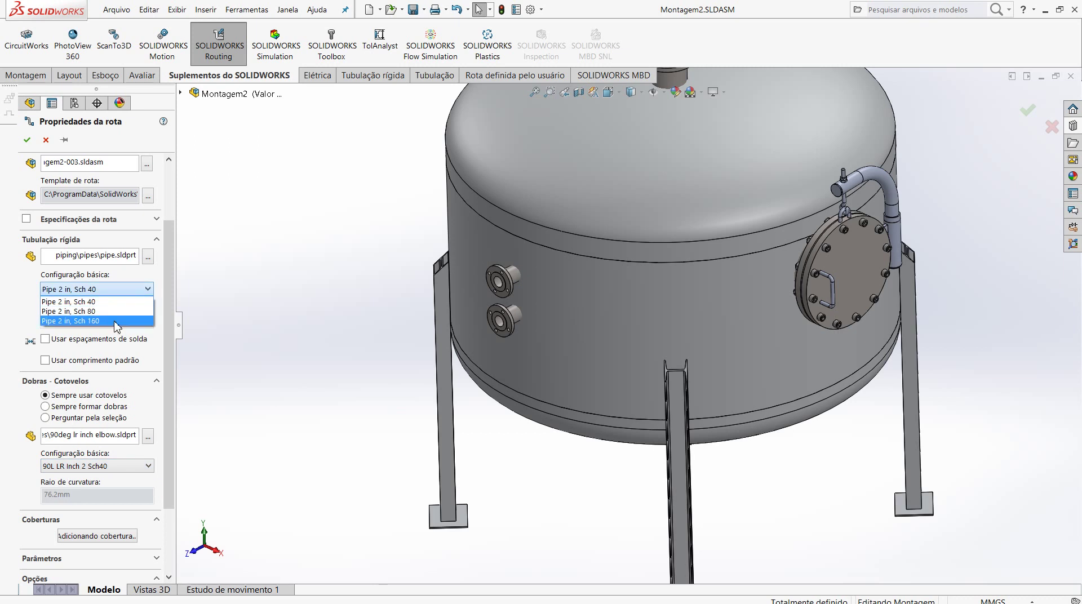
{"action": "left_click", "coordinate": [27, 291]}
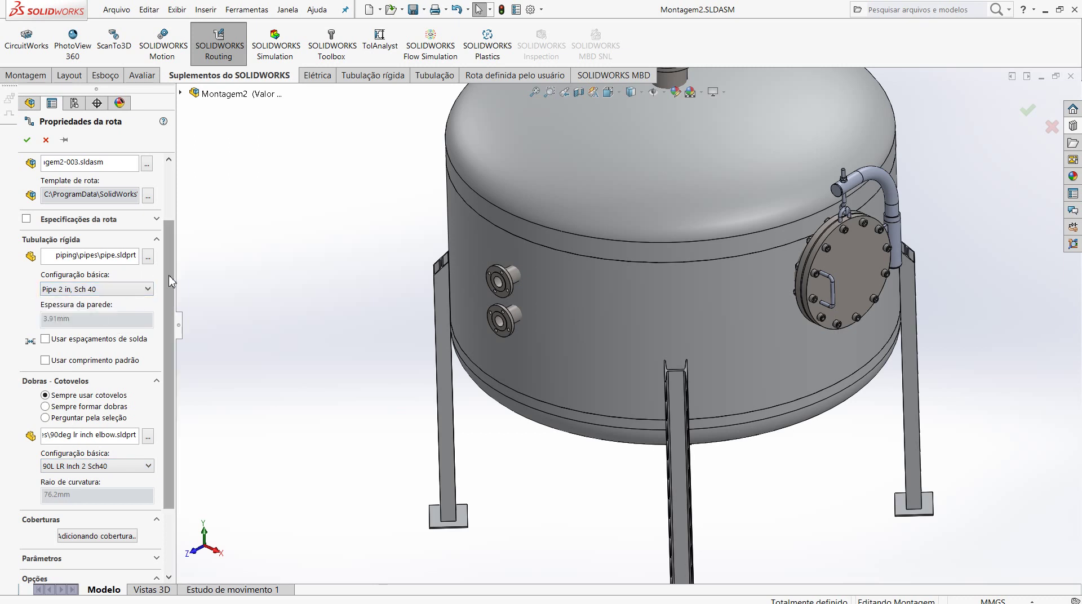
{"action": "scroll", "coordinate": [171, 260], "scroll_direction": "up", "scroll_amount": 1}
{"action": "left_click_drag", "start_coordinate": [172, 259], "coordinate": [173, 219]}
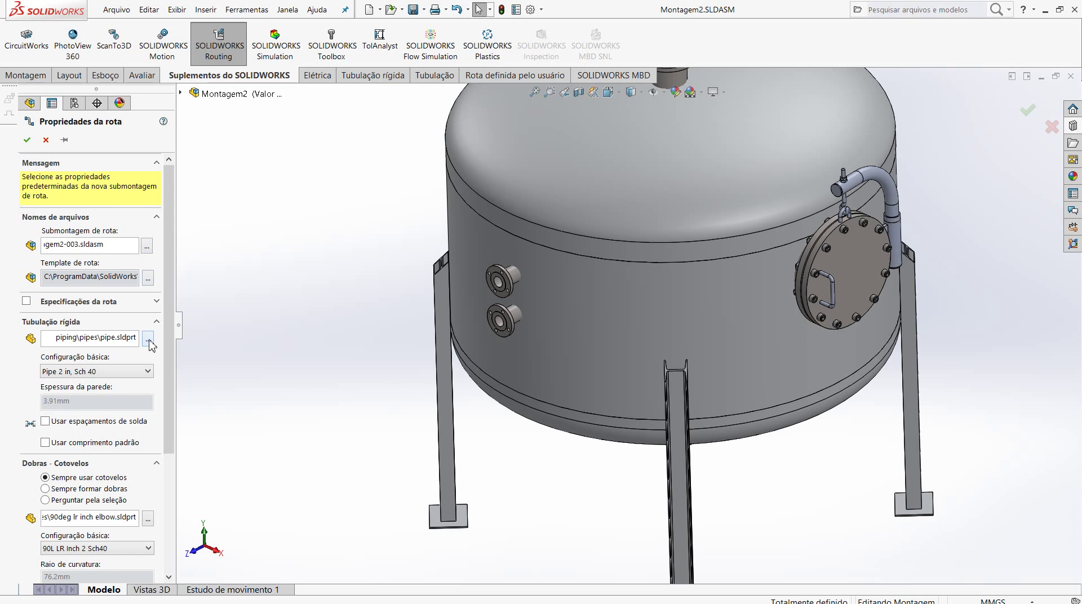
{"action": "left_click", "coordinate": [149, 340]}
{"action": "left_click", "coordinate": [149, 340]}
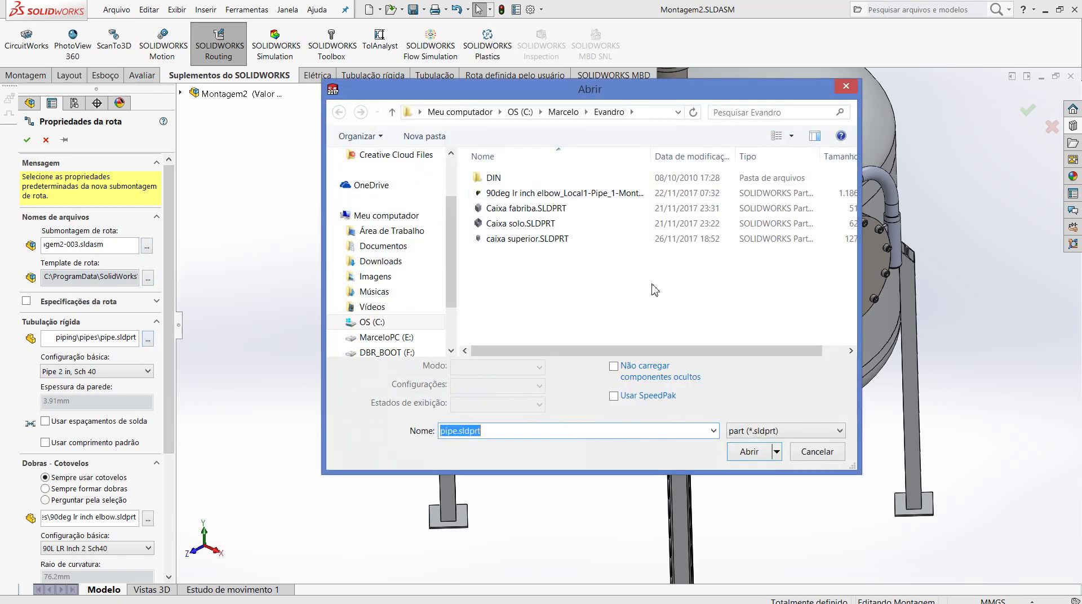
{"action": "left_click", "coordinate": [819, 453]}
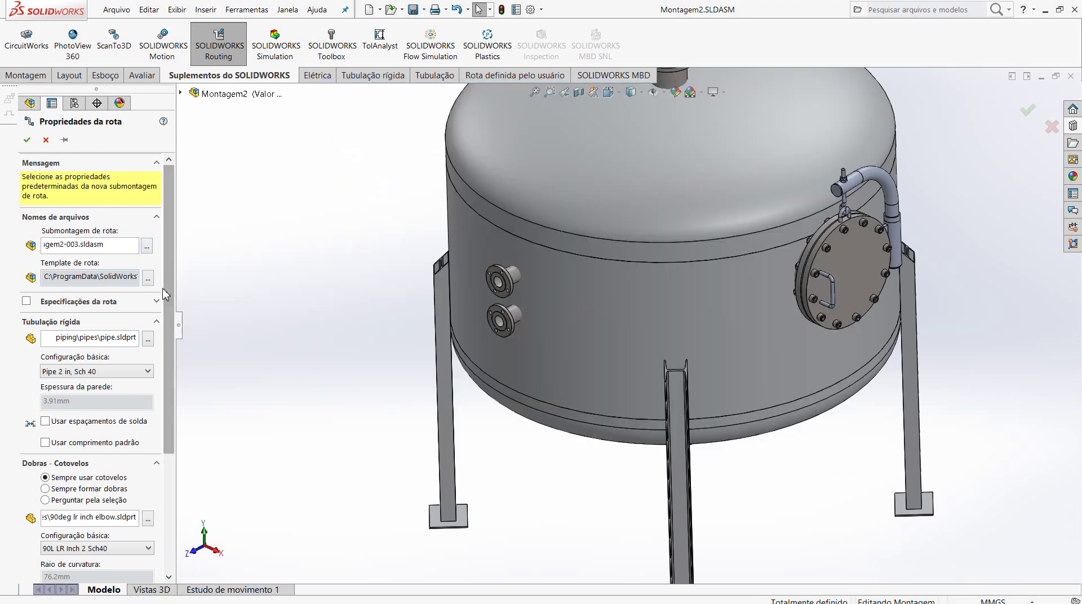
{"action": "scroll", "coordinate": [167, 331], "scroll_direction": "down", "scroll_amount": 2}
{"action": "left_click_drag", "start_coordinate": [167, 331], "coordinate": [163, 420]}
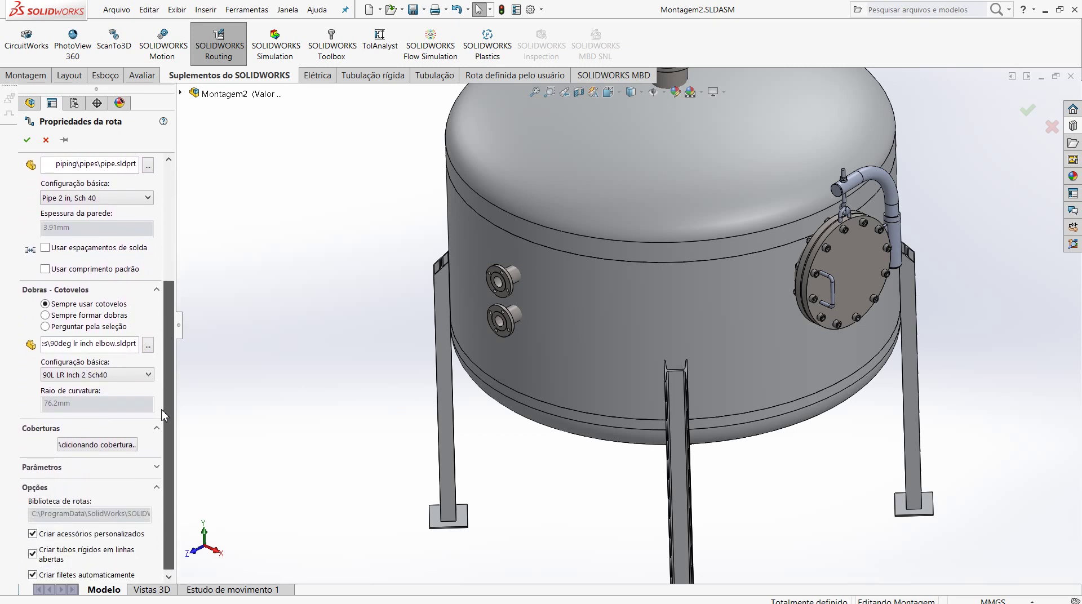
{"action": "left_click", "coordinate": [148, 345]}
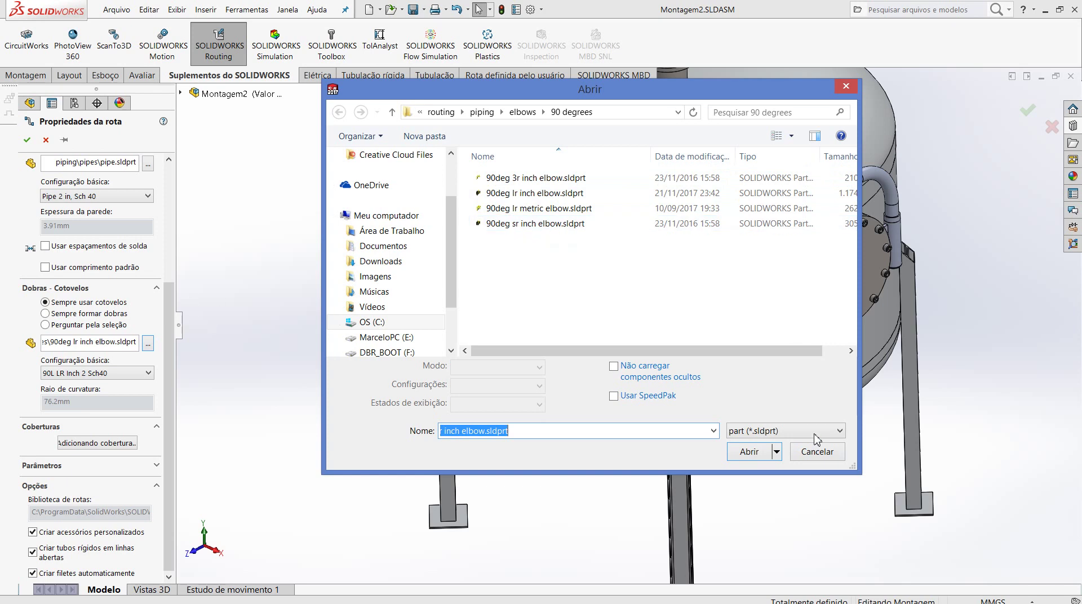
{"action": "left_click", "coordinate": [823, 452]}
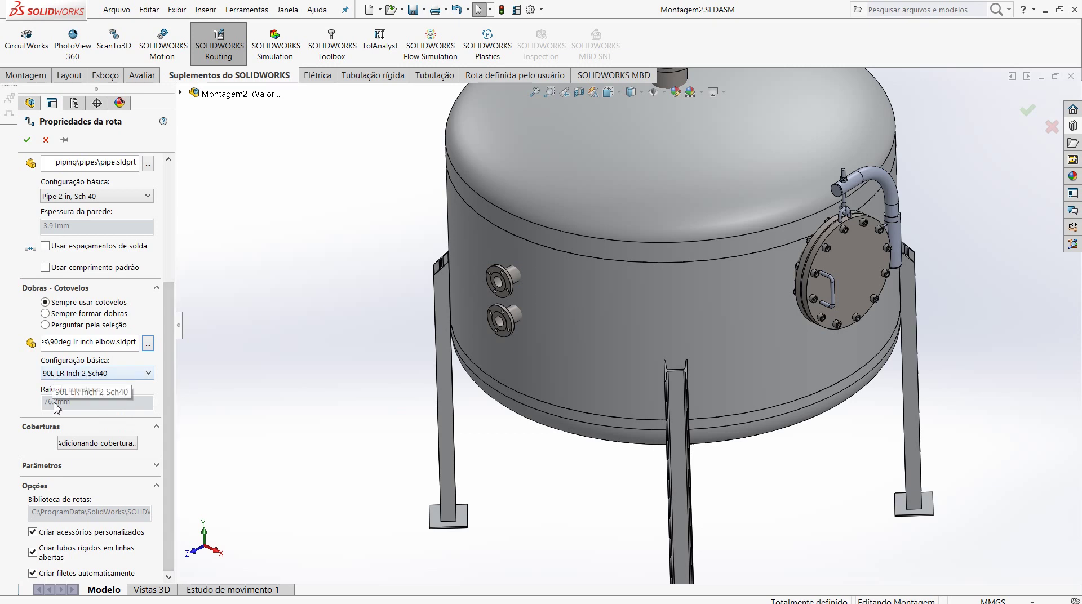
{"action": "left_click_drag", "start_coordinate": [170, 393], "coordinate": [173, 443]}
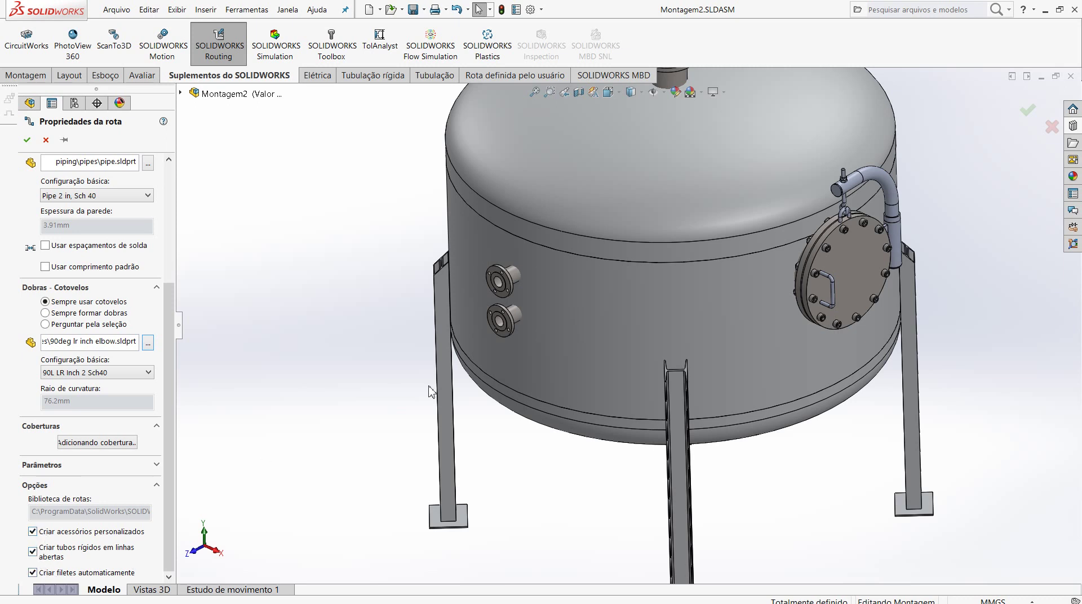
{"action": "scroll", "coordinate": [451, 389], "scroll_direction": "up", "scroll_amount": 3}
{"action": "scroll", "coordinate": [816, 355], "scroll_direction": "down", "scroll_amount": 1}
{"action": "middle_click_drag", "start_coordinate": [867, 354], "coordinate": [872, 356]}
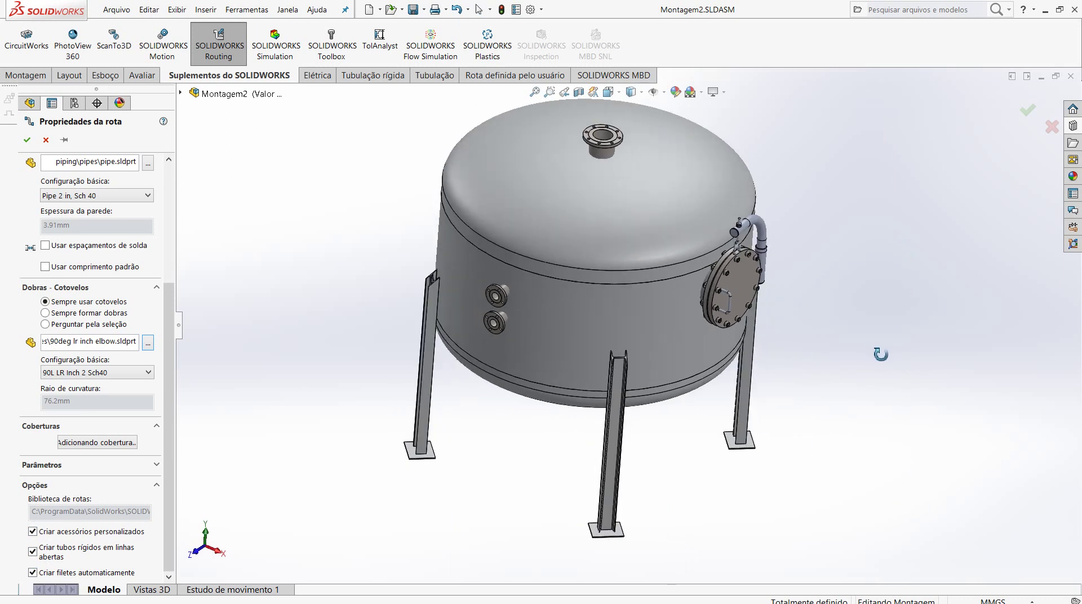
{"action": "scroll", "coordinate": [871, 354], "scroll_direction": "up", "scroll_amount": 2}
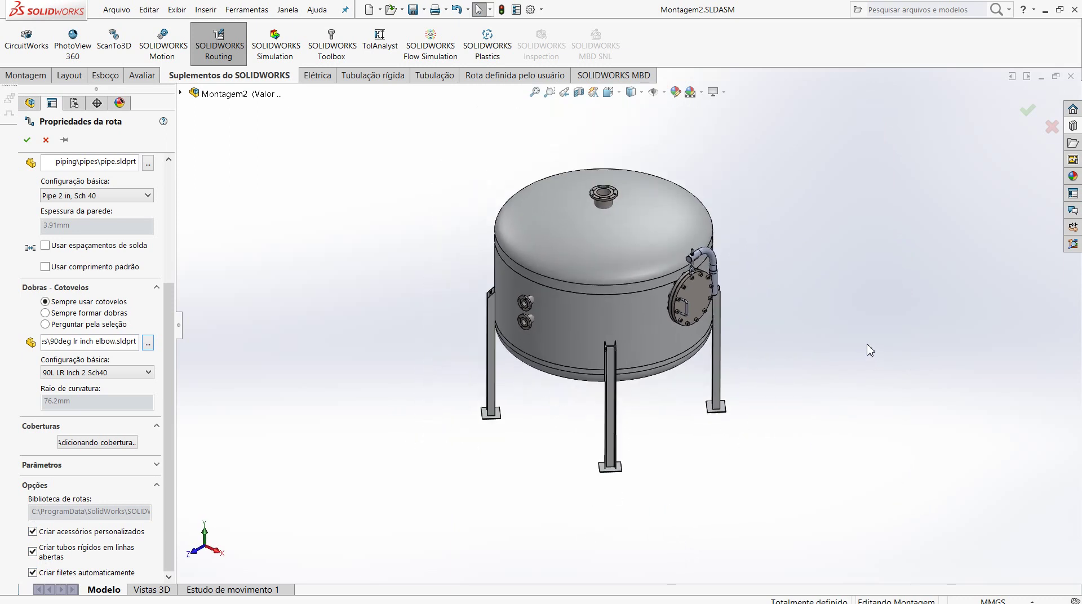
{"action": "scroll", "coordinate": [848, 281], "scroll_direction": "down", "scroll_amount": 1}
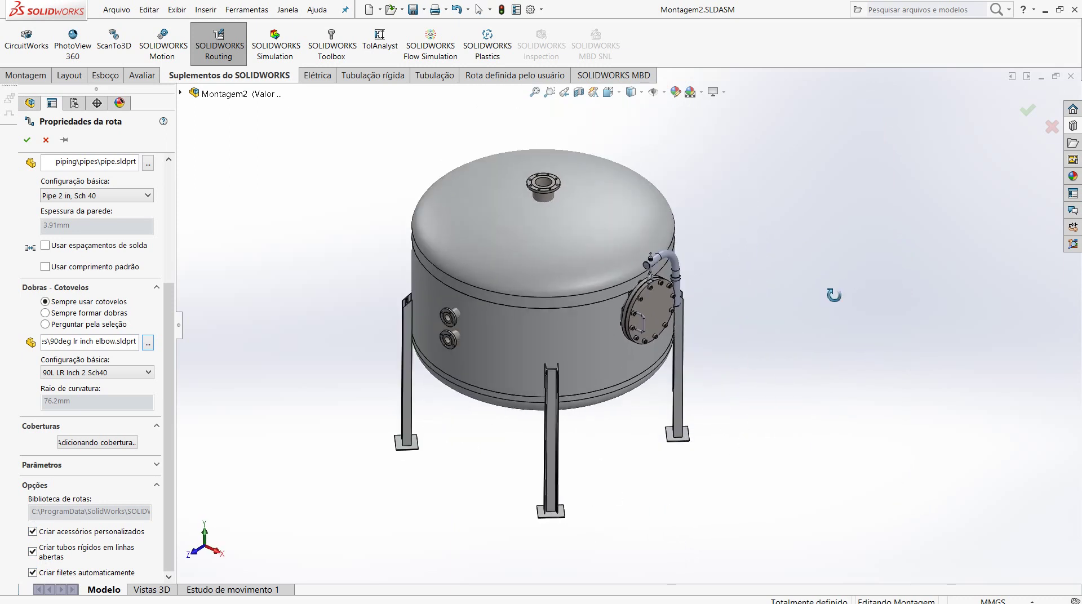
{"action": "scroll", "coordinate": [834, 294], "scroll_direction": "up", "scroll_amount": 1}
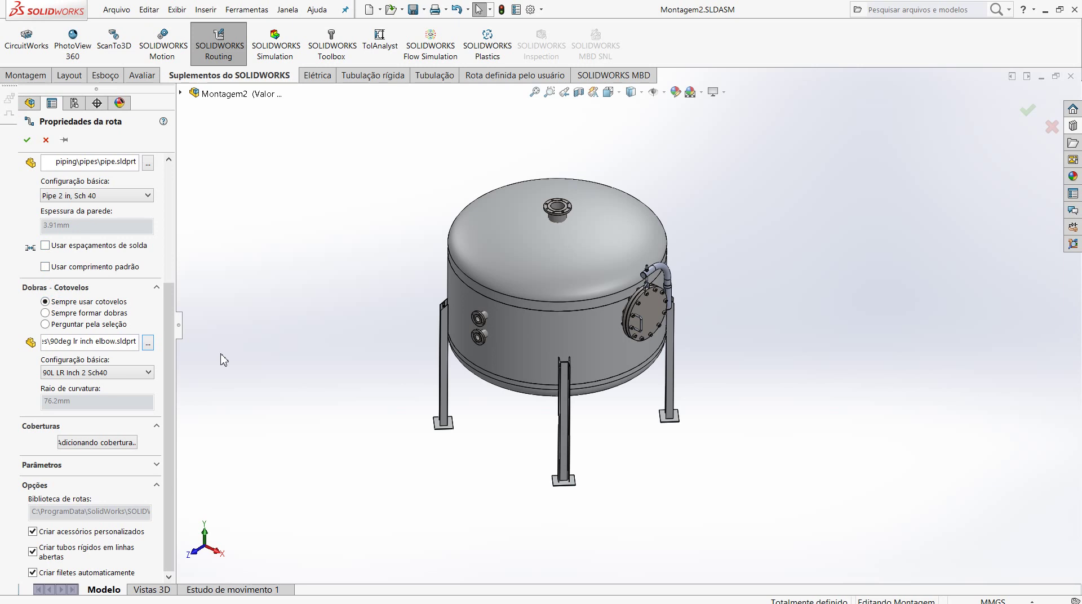
Step: Accept the route properties and include all four tank connection points in route Rota1
{"action": "left_click", "coordinate": [27, 139]}
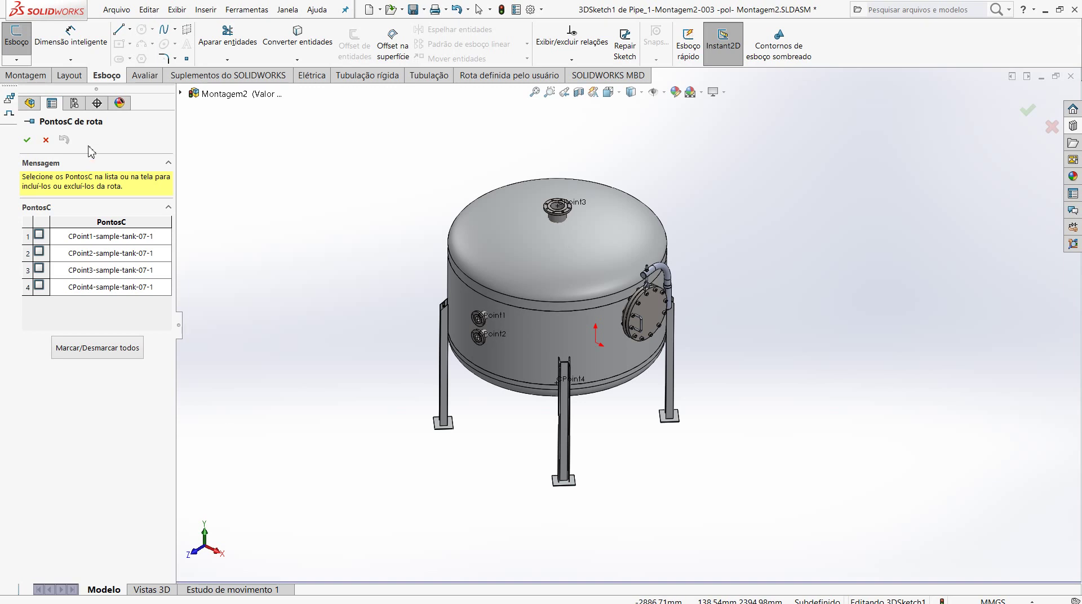
{"action": "left_click", "coordinate": [43, 238]}
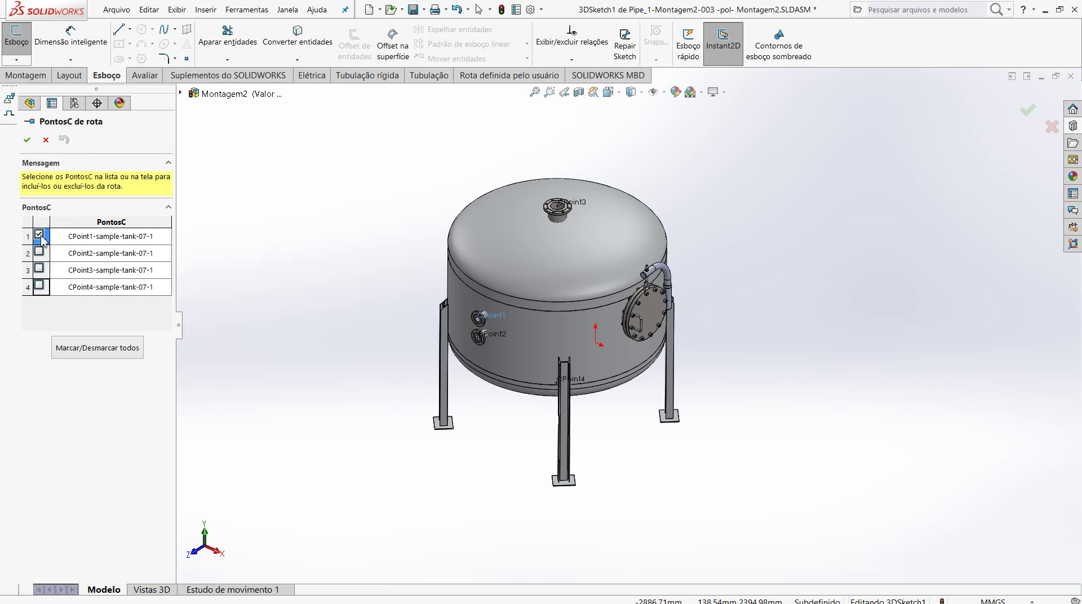
{"action": "left_click", "coordinate": [43, 238]}
{"action": "left_click", "coordinate": [93, 353]}
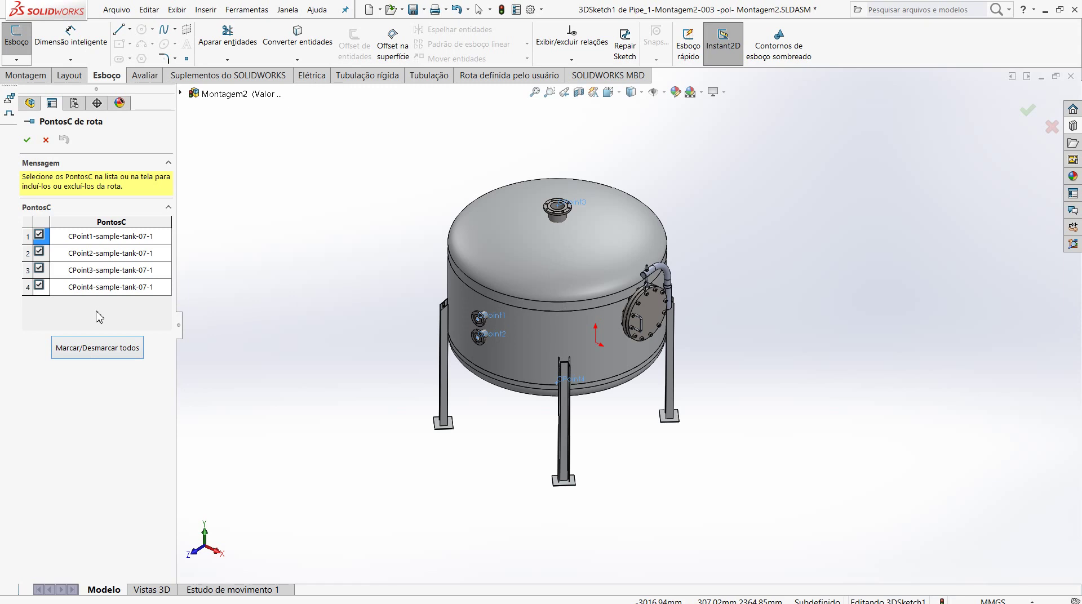
{"action": "left_click", "coordinate": [89, 348]}
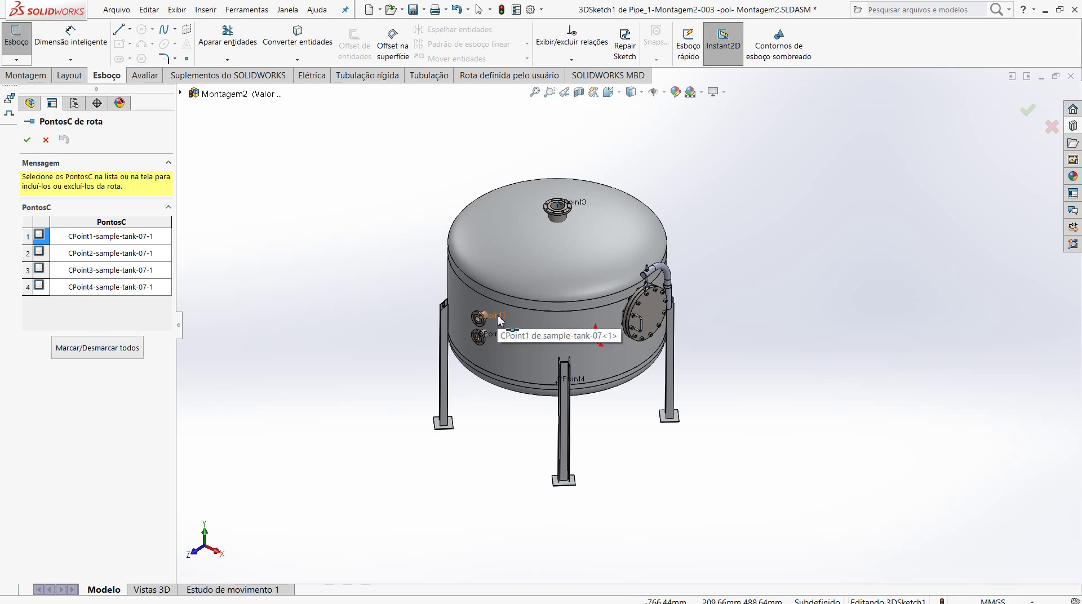
{"action": "left_click", "coordinate": [91, 349]}
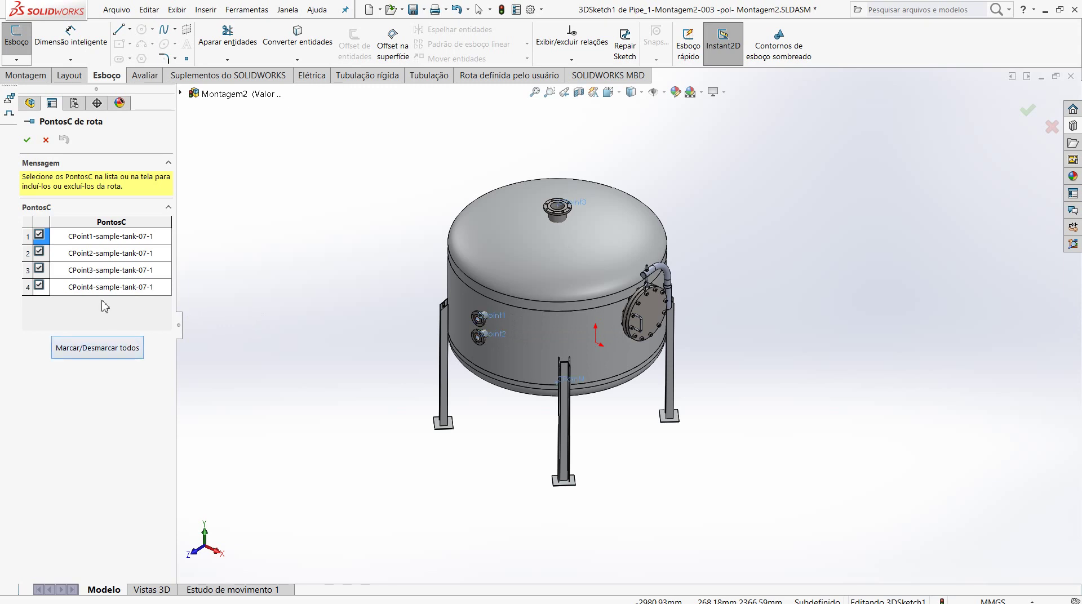
{"action": "left_click", "coordinate": [27, 141]}
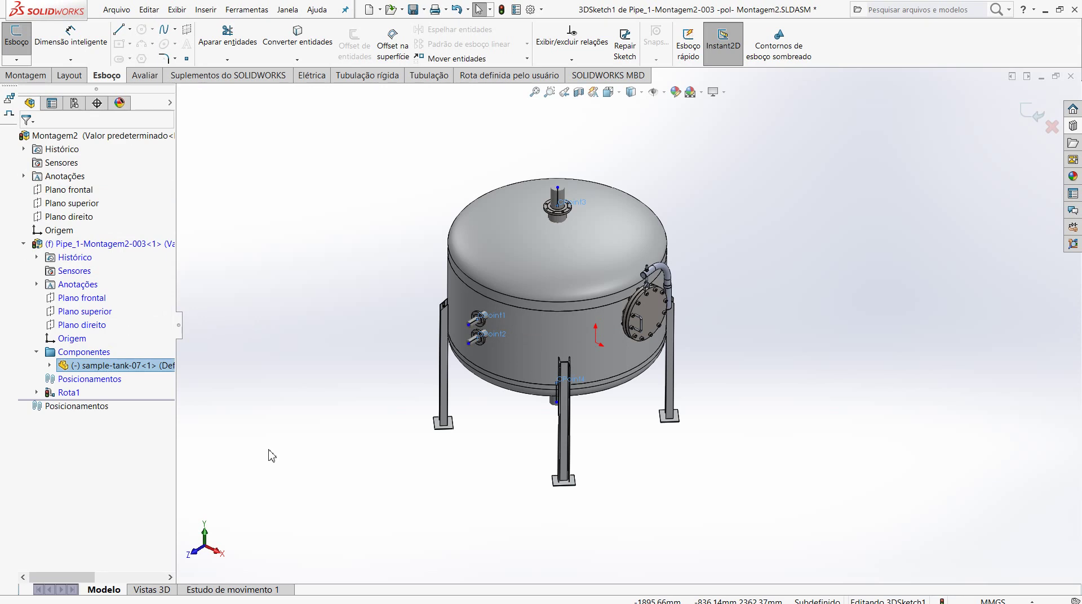
Step: Zoom and orbit around the tank to inspect the route stubs, including the bottom nozzle, then pick Smart Dimension
{"action": "scroll", "coordinate": [580, 299], "scroll_direction": "down", "scroll_amount": 3}
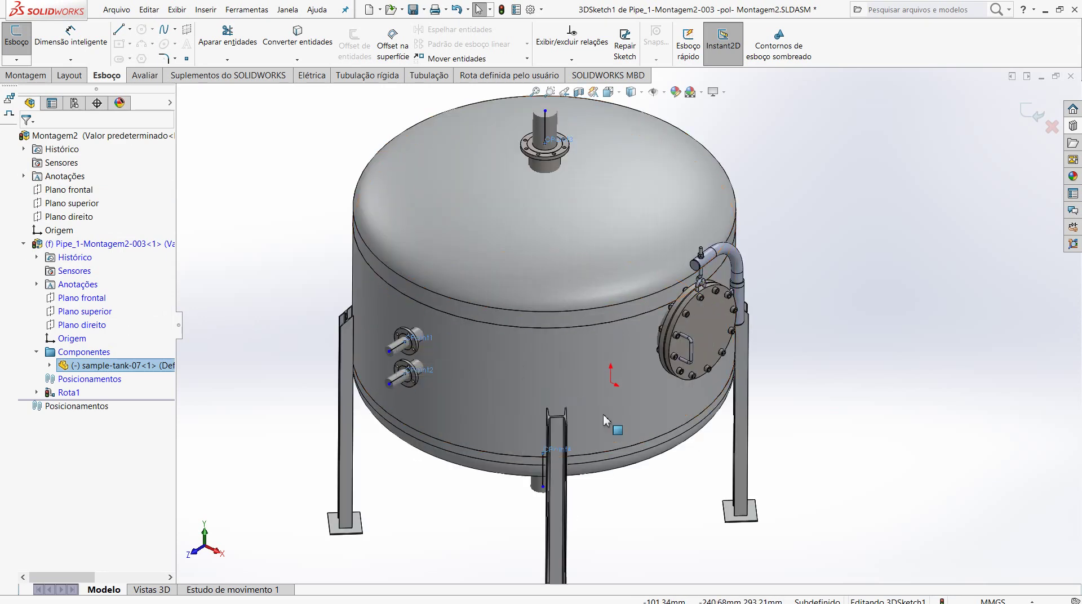
{"action": "scroll", "coordinate": [625, 324], "scroll_direction": "up", "scroll_amount": 2}
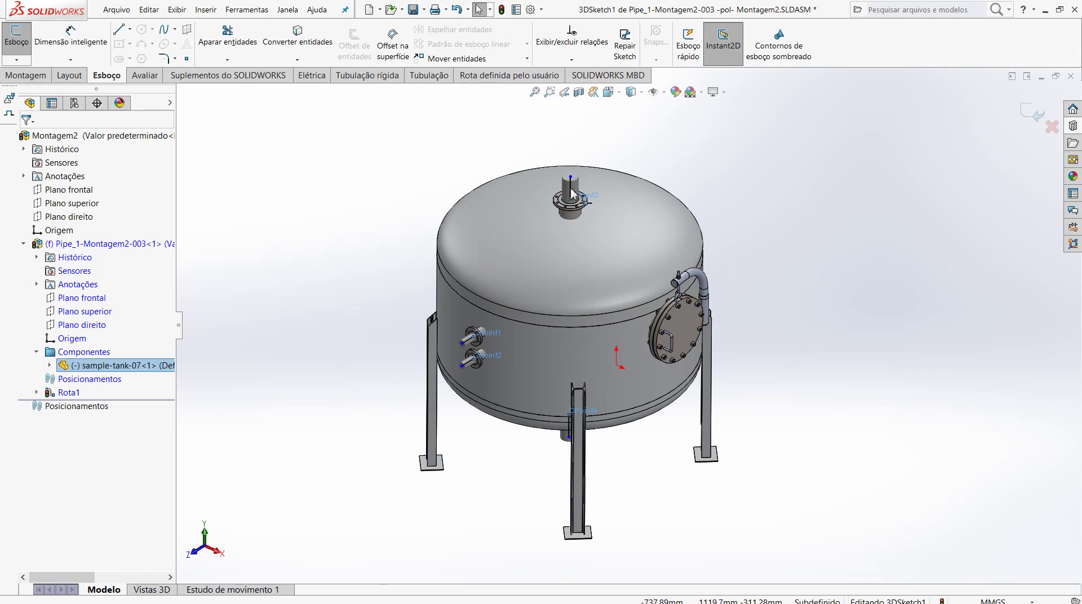
{"action": "mouse_move", "coordinate": [620, 444]}
{"action": "middle_mouse_down"}
{"action": "mouse_move", "coordinate": [583, 507]}
{"action": "mouse_move", "coordinate": [519, 496]}
{"action": "middle_mouse_up"}
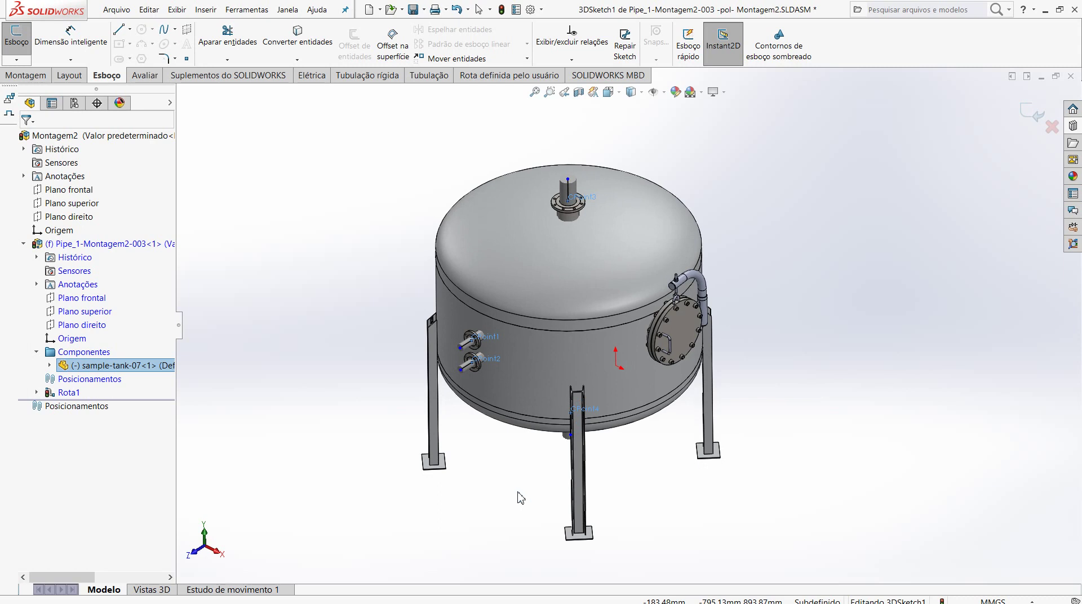
{"action": "scroll", "coordinate": [519, 482], "scroll_direction": "up", "scroll_amount": 1}
{"action": "scroll", "coordinate": [563, 422], "scroll_direction": "down", "scroll_amount": 1}
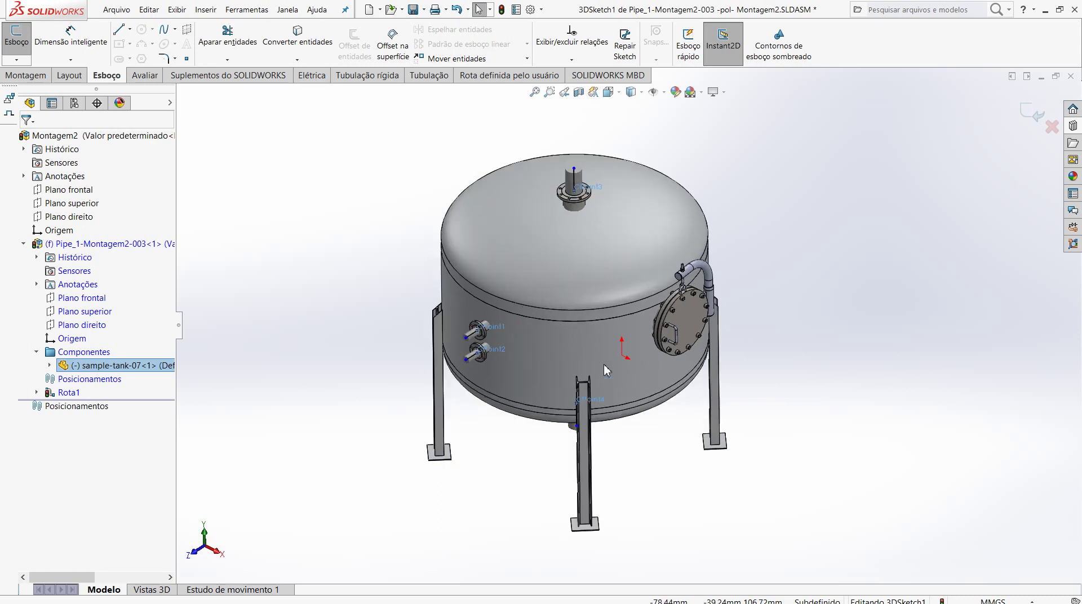
{"action": "scroll", "coordinate": [609, 363], "scroll_direction": "up", "scroll_amount": 1}
{"action": "mouse_move", "coordinate": [685, 337]}
{"action": "middle_mouse_down"}
{"action": "mouse_move", "coordinate": [603, 164]}
{"action": "mouse_move", "coordinate": [578, 349]}
{"action": "mouse_move", "coordinate": [645, 225]}
{"action": "mouse_move", "coordinate": [592, 549]}
{"action": "middle_mouse_up"}
{"action": "scroll", "coordinate": [584, 327], "scroll_direction": "up", "scroll_amount": 1}
{"action": "scroll", "coordinate": [587, 319], "scroll_direction": "down", "scroll_amount": 1}
{"action": "scroll", "coordinate": [618, 254], "scroll_direction": "up", "scroll_amount": 1}
{"action": "scroll", "coordinate": [618, 255], "scroll_direction": "up", "scroll_amount": 2}
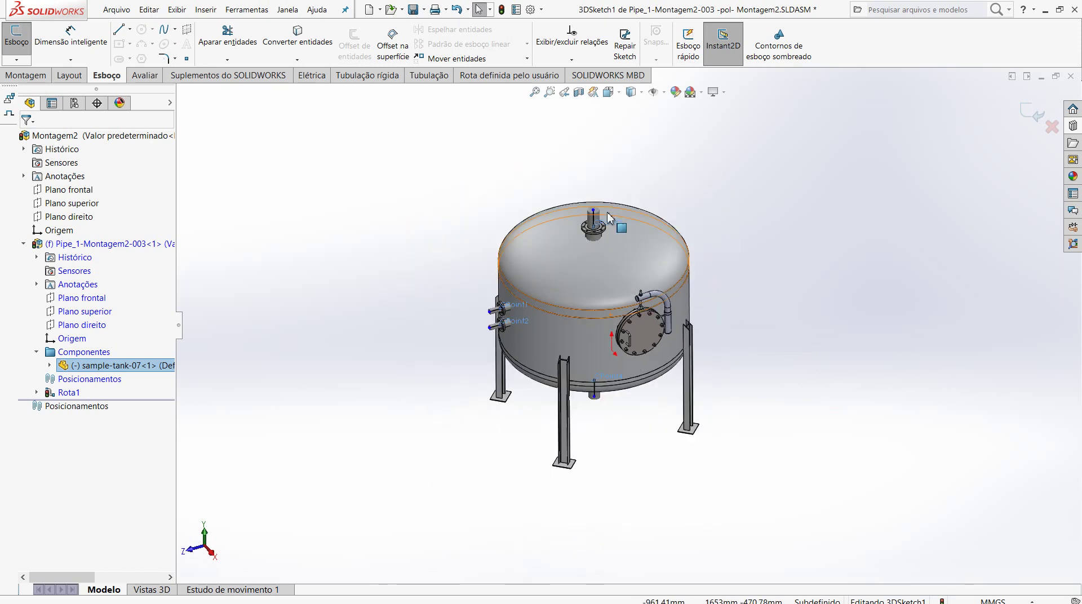
{"action": "scroll", "coordinate": [613, 254], "scroll_direction": "up", "scroll_amount": 3}
{"action": "scroll", "coordinate": [612, 253], "scroll_direction": "down", "scroll_amount": 2}
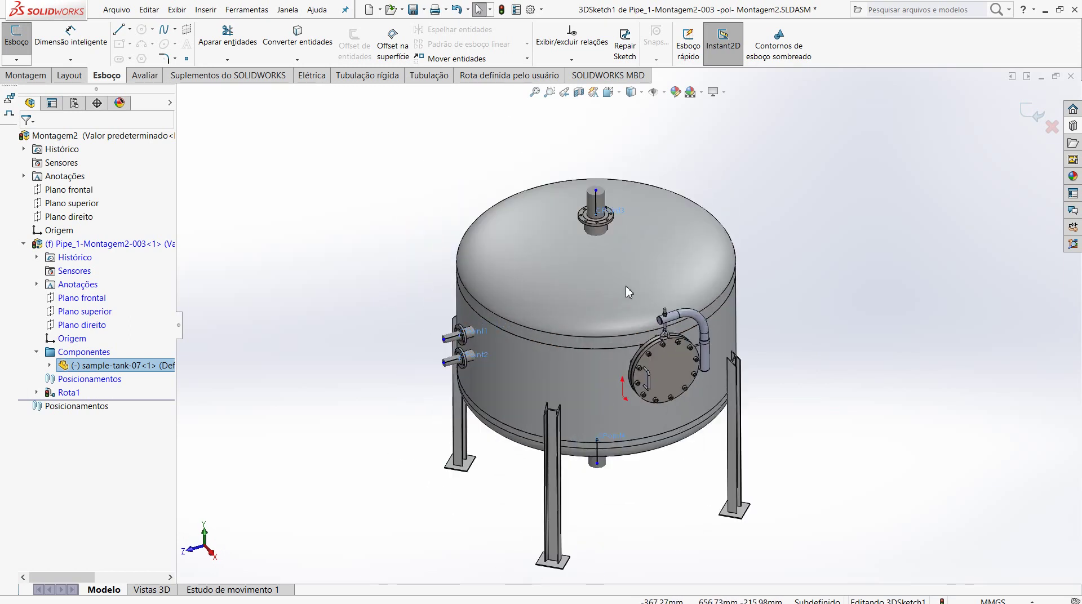
{"action": "scroll", "coordinate": [629, 292], "scroll_direction": "down", "scroll_amount": 1}
{"action": "scroll", "coordinate": [665, 221], "scroll_direction": "down", "scroll_amount": 1}
{"action": "scroll", "coordinate": [659, 229], "scroll_direction": "up", "scroll_amount": 1}
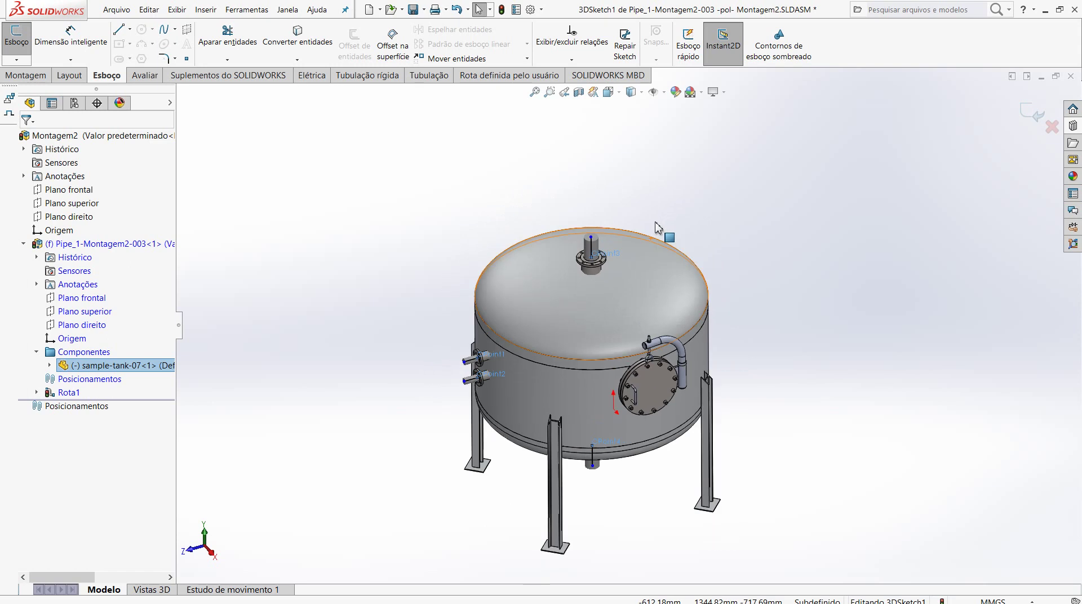
{"action": "scroll", "coordinate": [650, 242], "scroll_direction": "down", "scroll_amount": 1}
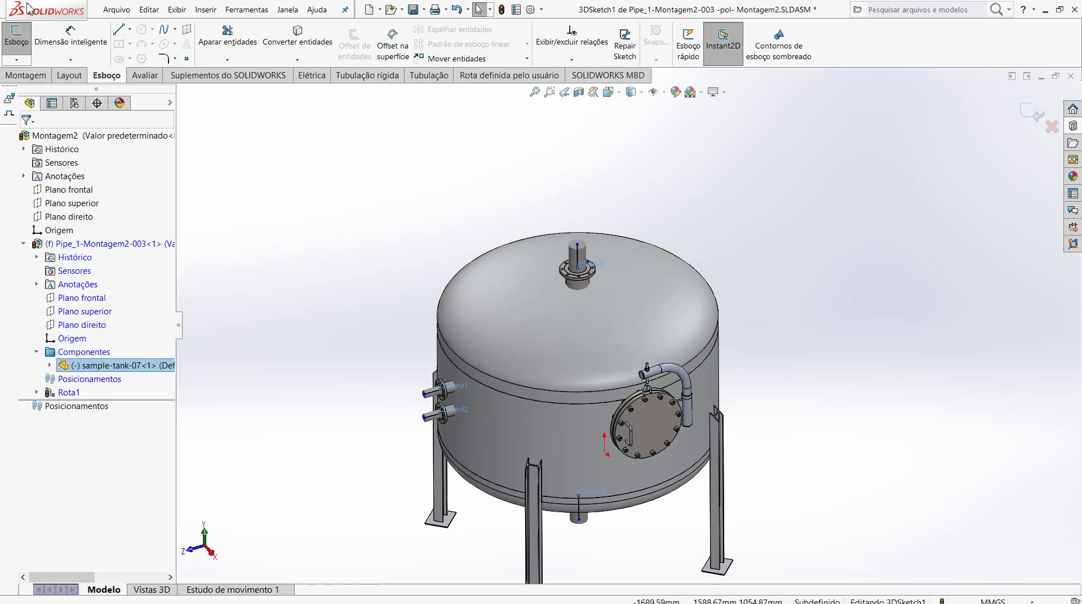
{"action": "left_click", "coordinate": [82, 52]}
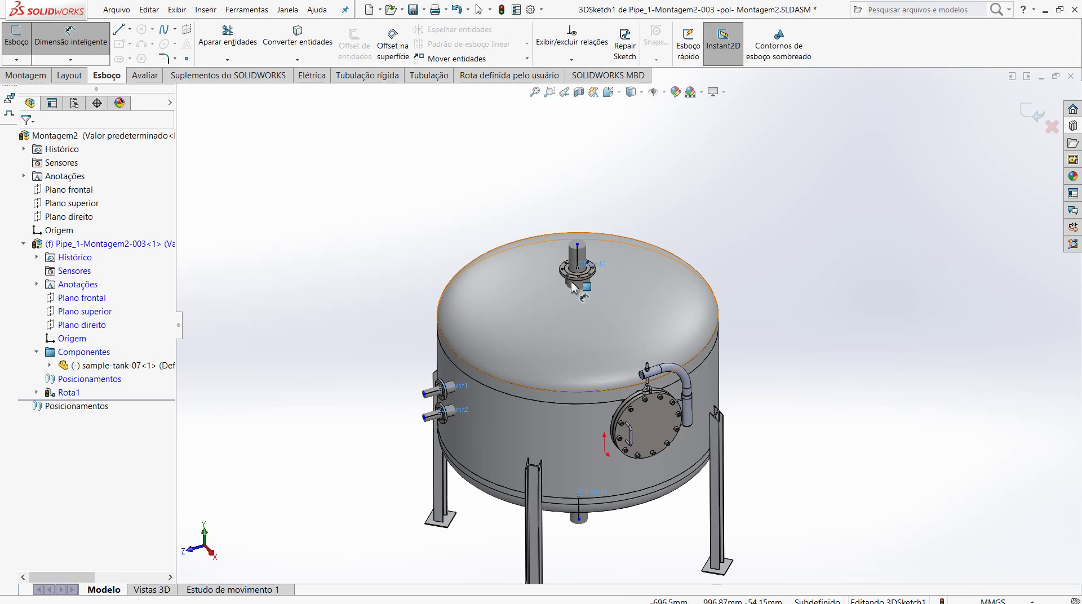
Step: Dimension the line rising from the top nozzle to 2000 mm
{"action": "left_click", "coordinate": [481, 260]}
{"action": "left_click", "coordinate": [430, 272]}
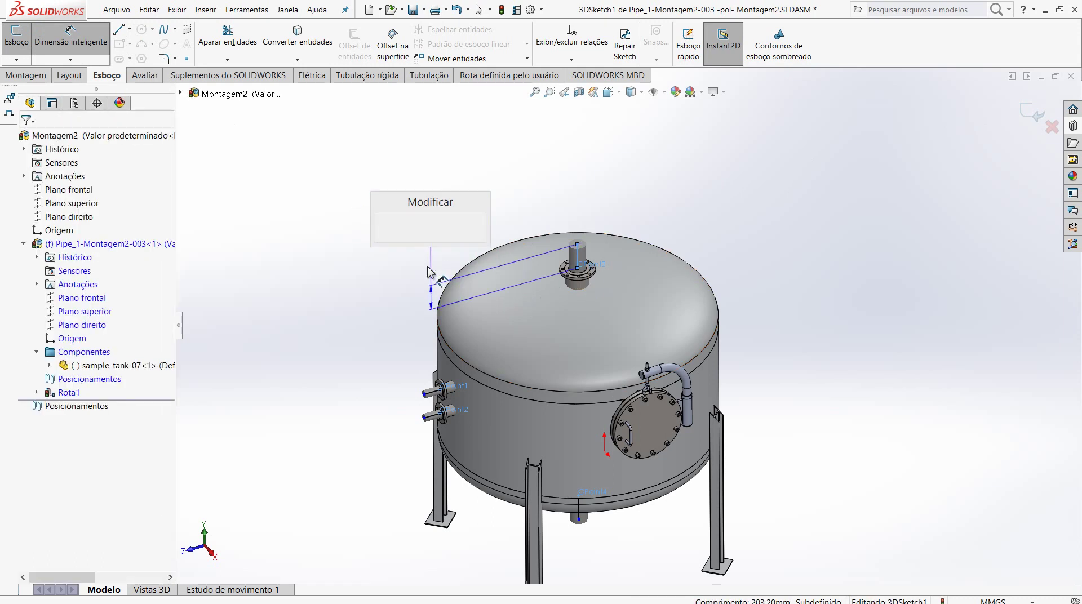
{"action": "type", "text": "2000"}
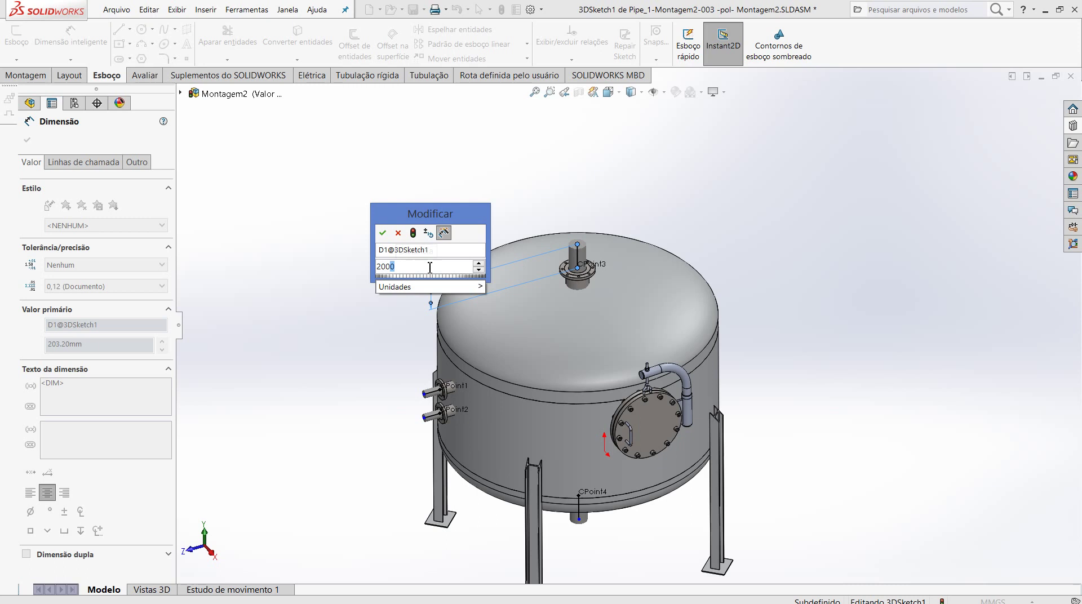
{"action": "key", "text": "Return"}
{"action": "key", "text": "f"}
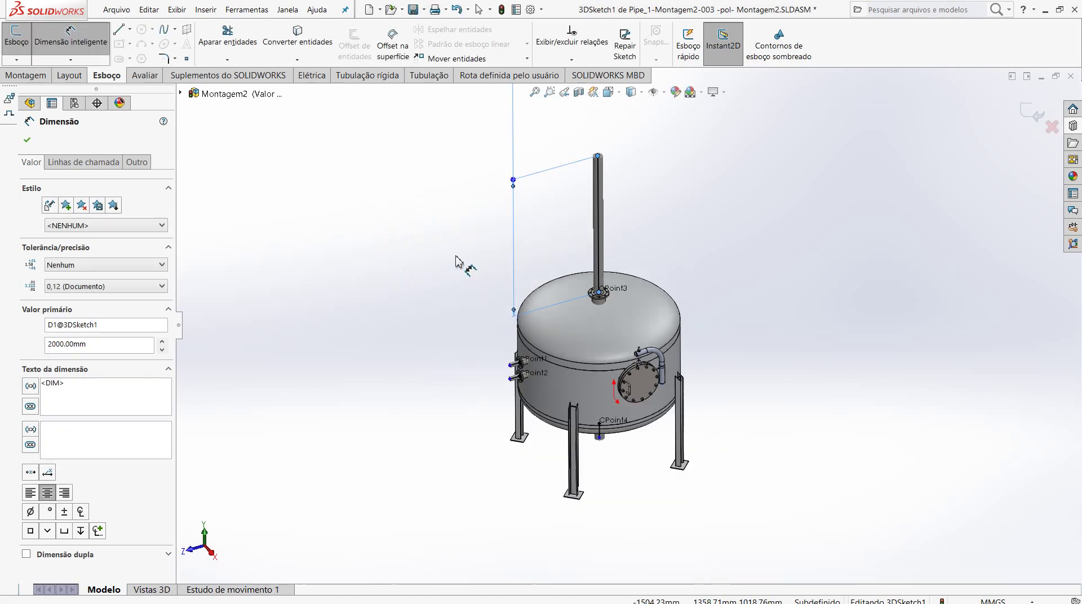
{"action": "left_click", "coordinate": [27, 141]}
Step: Drag the Point1 and Point2 endpoints of both side-nozzle pipes far to the left
{"action": "scroll", "coordinate": [585, 344], "scroll_direction": "down", "scroll_amount": 1}
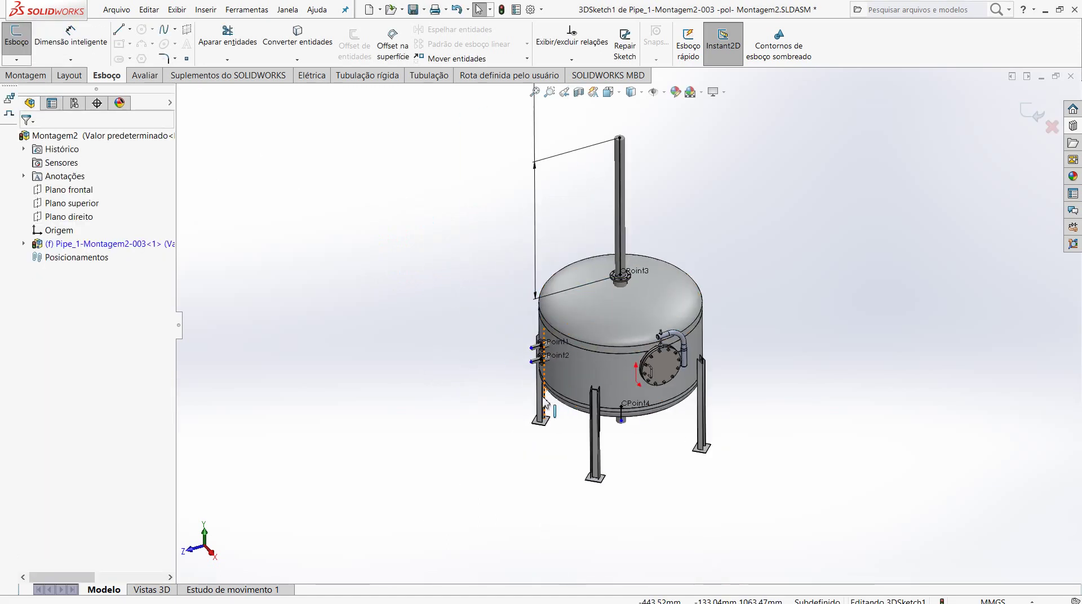
{"action": "scroll", "coordinate": [585, 344], "scroll_direction": "down", "scroll_amount": 4}
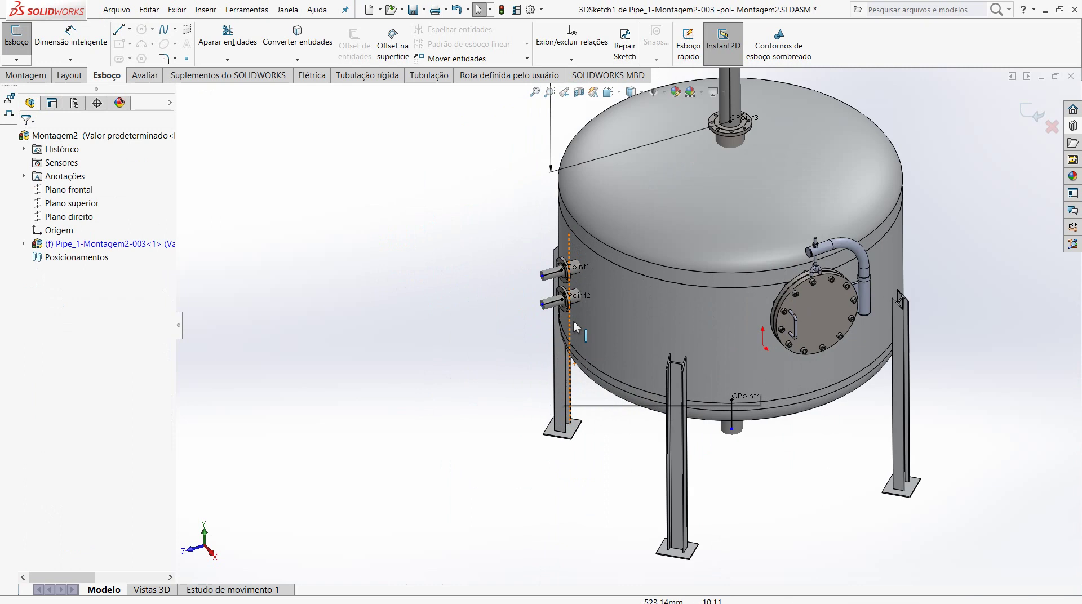
{"action": "left_click", "coordinate": [543, 276]}
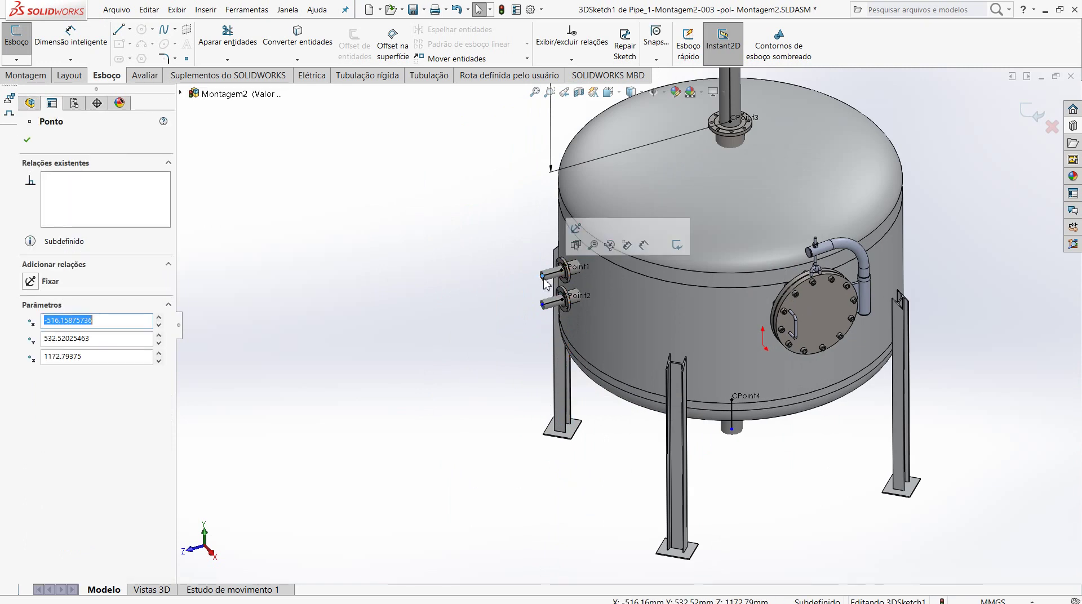
{"action": "left_click_drag", "start_coordinate": [426, 308], "coordinate": [416, 312]}
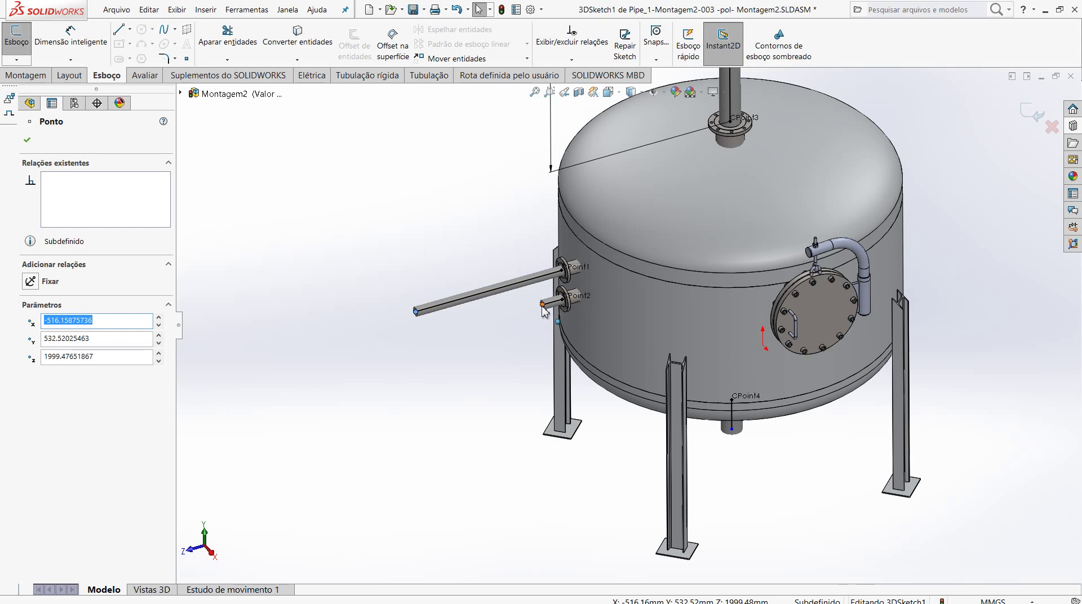
{"action": "left_click_drag", "start_coordinate": [543, 307], "coordinate": [427, 365]}
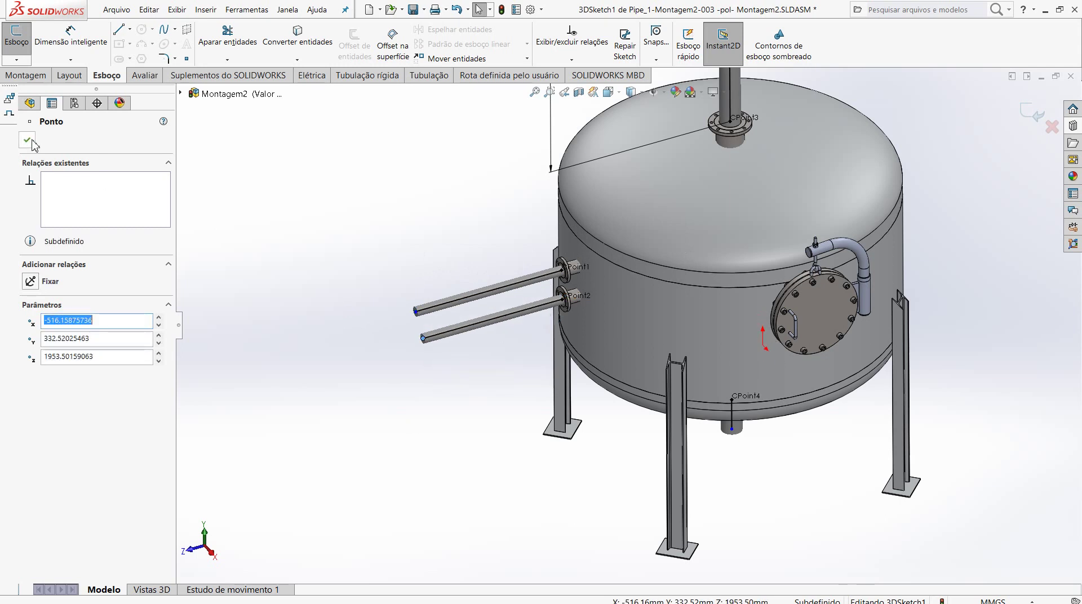
{"action": "left_click", "coordinate": [26, 140]}
{"action": "scroll", "coordinate": [610, 344], "scroll_direction": "up", "scroll_amount": 2}
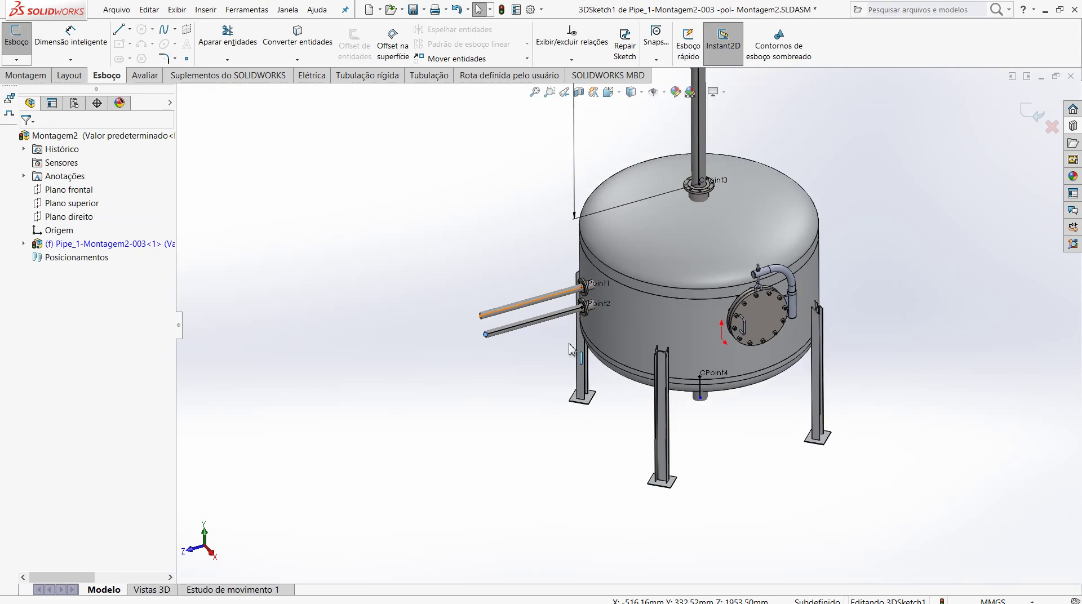
{"action": "scroll", "coordinate": [610, 345], "scroll_direction": "up", "scroll_amount": 3}
{"action": "scroll", "coordinate": [674, 183], "scroll_direction": "up", "scroll_amount": 1}
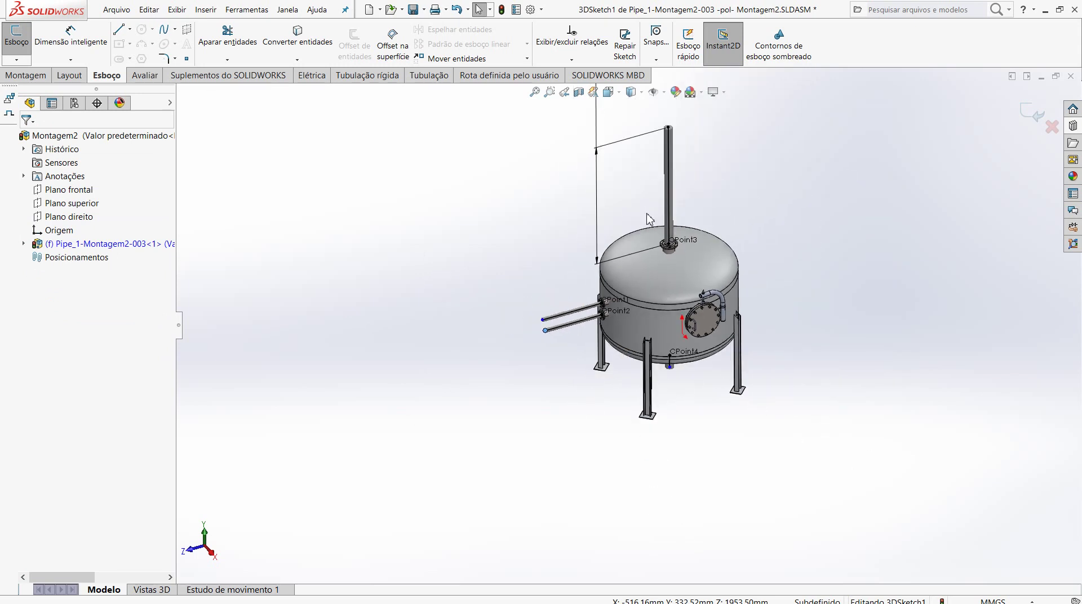
{"action": "scroll", "coordinate": [648, 217], "scroll_direction": "down", "scroll_amount": 1}
{"action": "scroll", "coordinate": [648, 213], "scroll_direction": "down", "scroll_amount": 1}
{"action": "scroll", "coordinate": [703, 184], "scroll_direction": "up", "scroll_amount": 2}
{"action": "scroll", "coordinate": [729, 199], "scroll_direction": "up", "scroll_amount": 1}
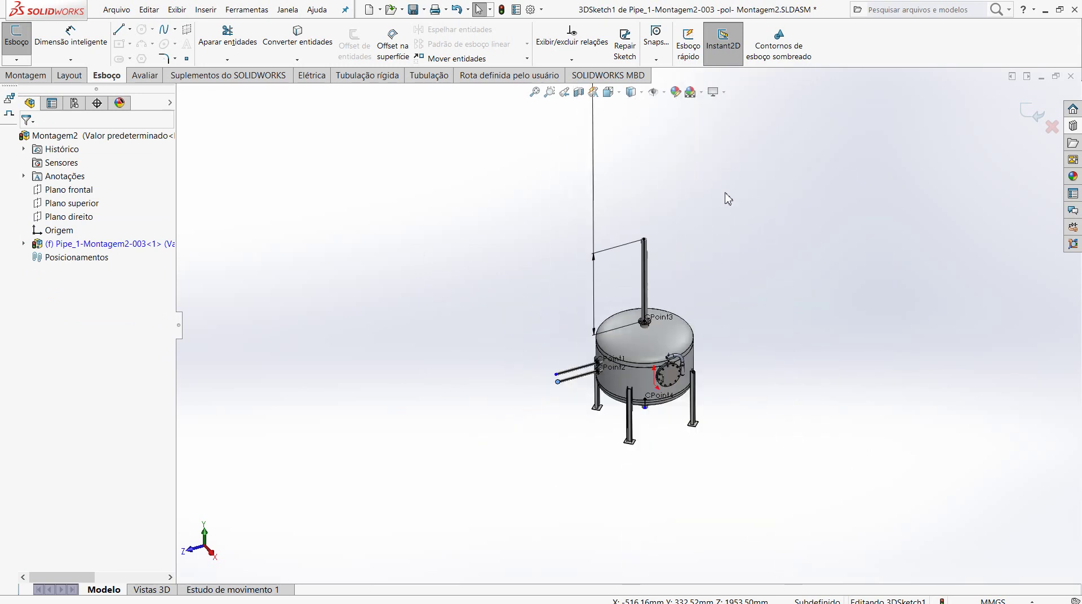
{"action": "scroll", "coordinate": [710, 209], "scroll_direction": "down", "scroll_amount": 1}
{"action": "scroll", "coordinate": [687, 217], "scroll_direction": "down", "scroll_amount": 1}
{"action": "scroll", "coordinate": [665, 228], "scroll_direction": "down", "scroll_amount": 1}
{"action": "scroll", "coordinate": [650, 235], "scroll_direction": "up", "scroll_amount": 1}
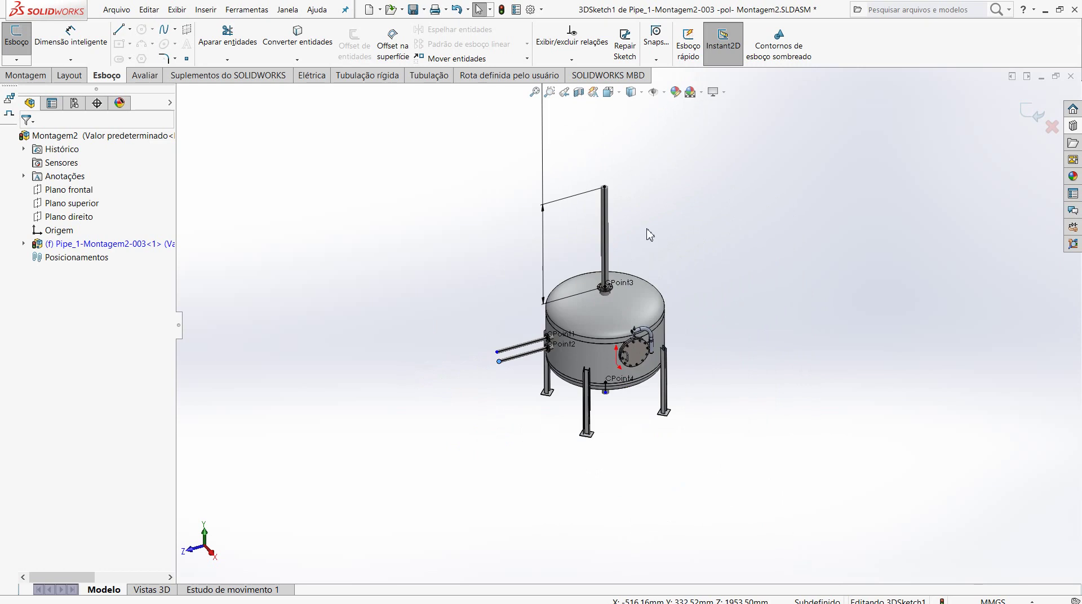
{"action": "scroll", "coordinate": [679, 175], "scroll_direction": "up", "scroll_amount": 1}
{"action": "scroll", "coordinate": [673, 232], "scroll_direction": "down", "scroll_amount": 3}
{"action": "scroll", "coordinate": [648, 234], "scroll_direction": "up", "scroll_amount": 2}
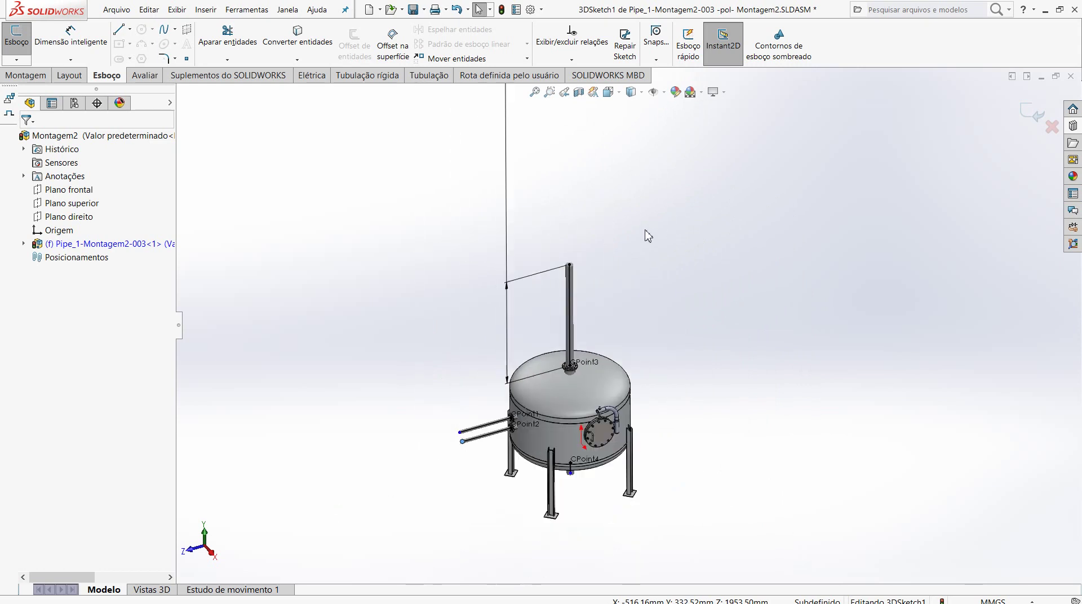
{"action": "scroll", "coordinate": [659, 411], "scroll_direction": "down", "scroll_amount": 1}
{"action": "scroll", "coordinate": [654, 445], "scroll_direction": "down", "scroll_amount": 1}
{"action": "scroll", "coordinate": [555, 455], "scroll_direction": "up", "scroll_amount": 1}
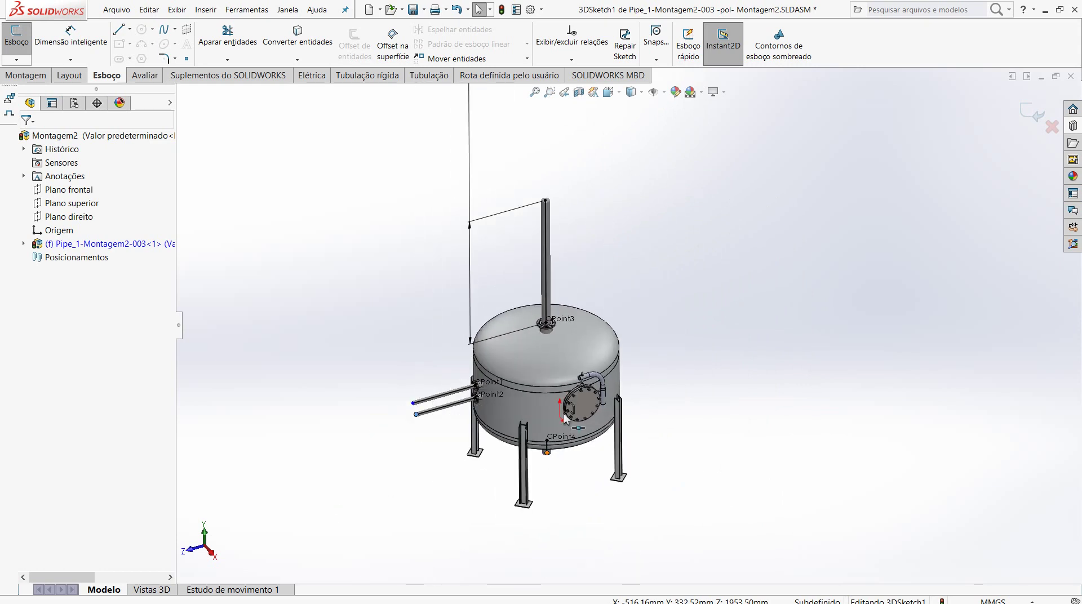
{"action": "scroll", "coordinate": [610, 232], "scroll_direction": "down", "scroll_amount": 1}
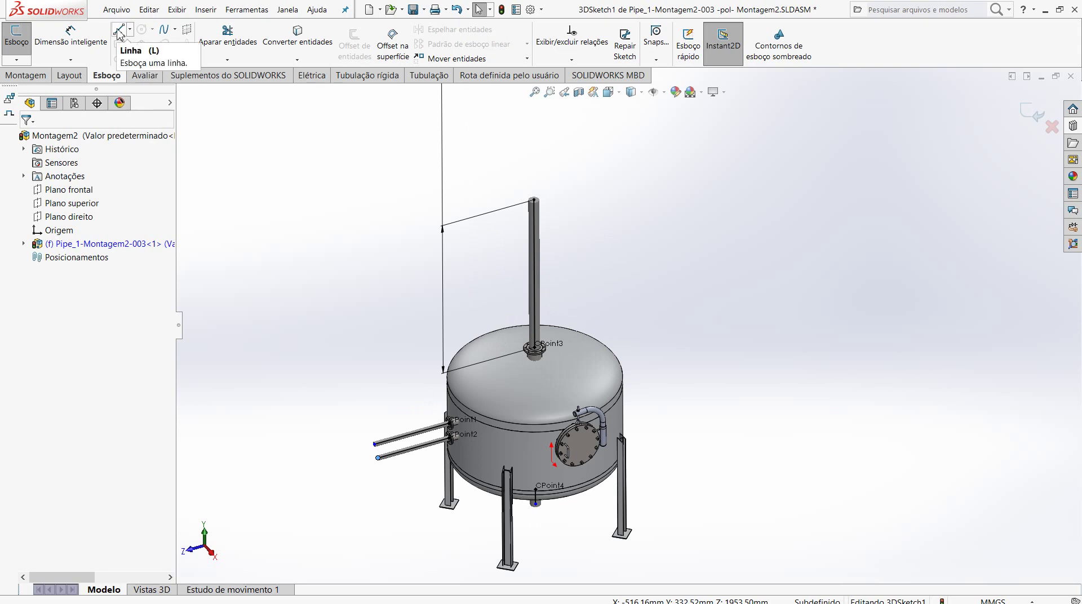
Step: Start a line at the top of the riser pipe, cycling the sketch plane back to XY
{"action": "left_click", "coordinate": [119, 31]}
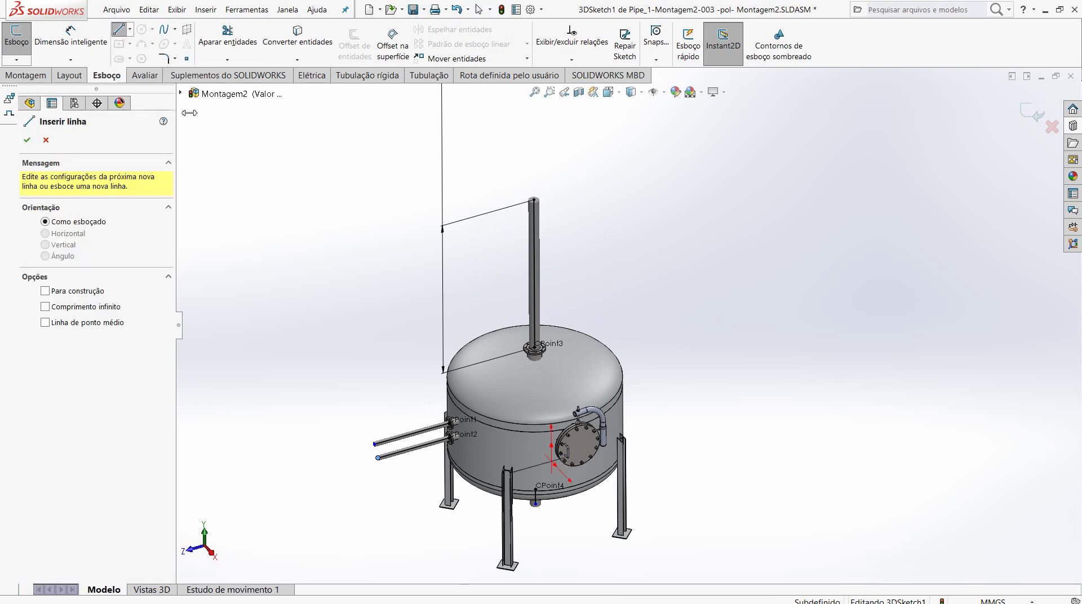
{"action": "left_click", "coordinate": [534, 200]}
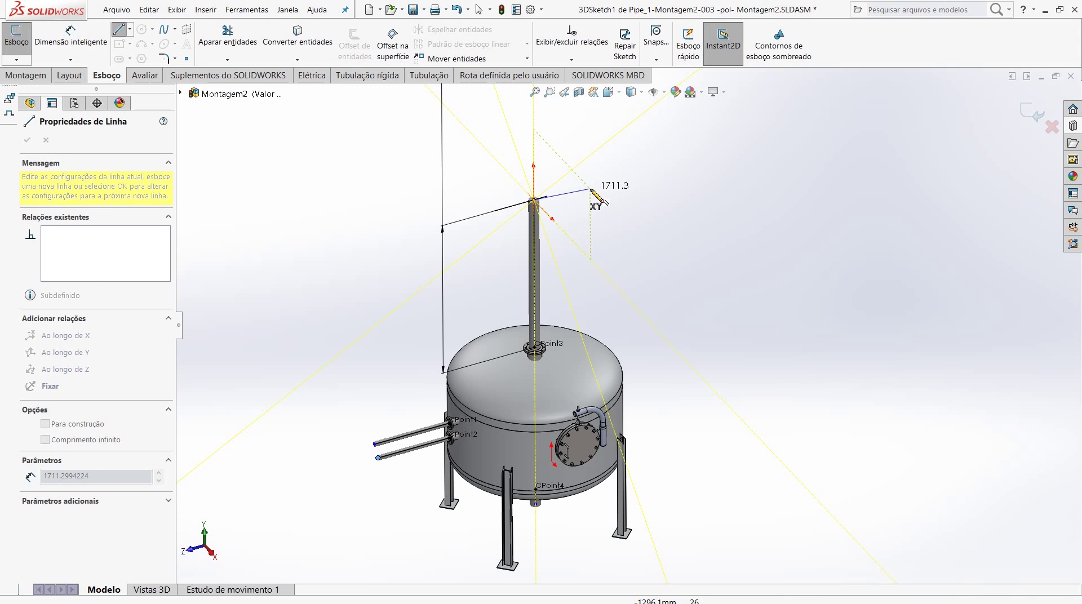
{"action": "key", "text": "Tab"}
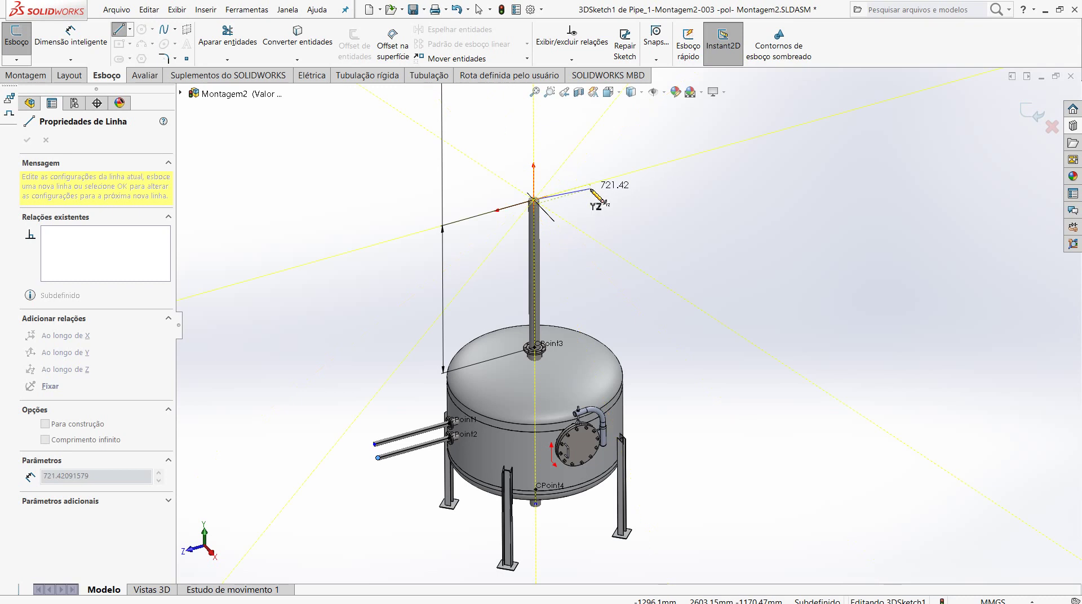
{"action": "key", "text": "Tab"}
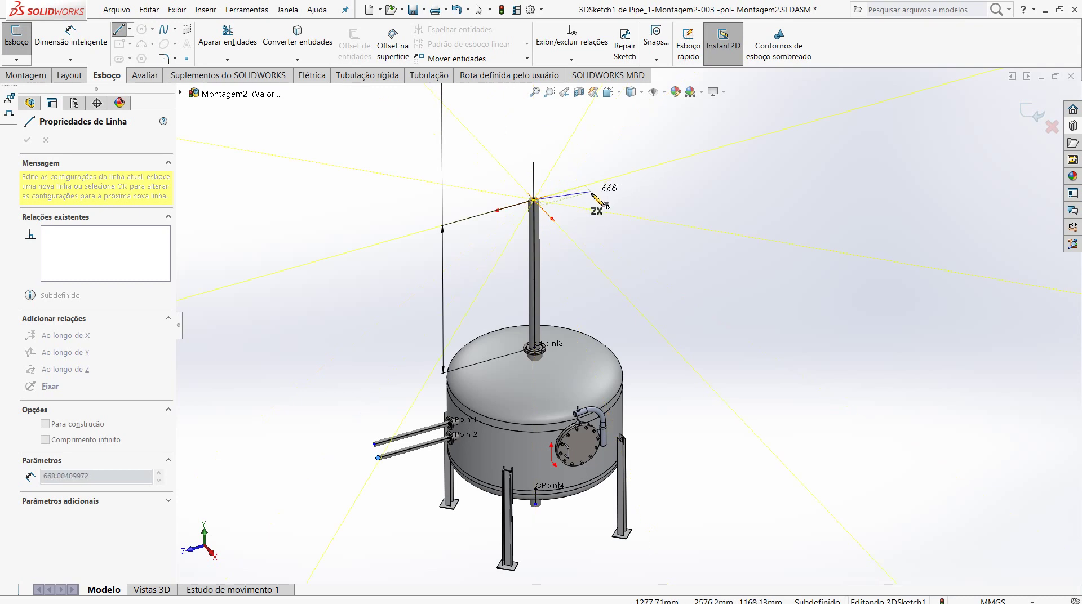
{"action": "scroll", "coordinate": [529, 221], "scroll_direction": "up", "scroll_amount": 1}
{"action": "scroll", "coordinate": [558, 256], "scroll_direction": "up", "scroll_amount": 2}
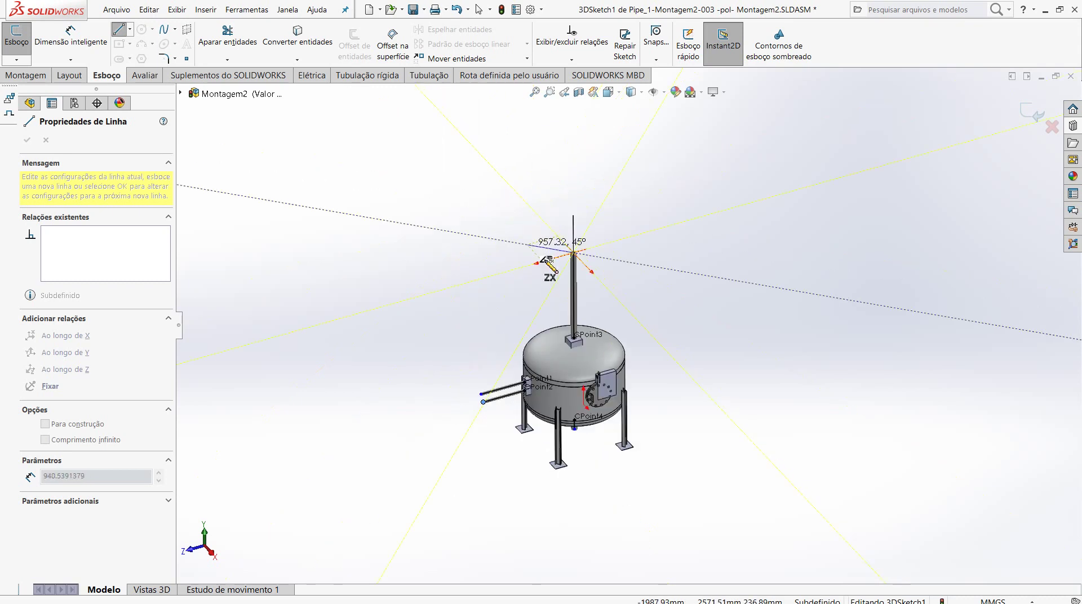
{"action": "scroll", "coordinate": [560, 258], "scroll_direction": "down", "scroll_amount": 5}
{"action": "scroll", "coordinate": [732, 338], "scroll_direction": "down", "scroll_amount": 2}
{"action": "scroll", "coordinate": [743, 344], "scroll_direction": "down", "scroll_amount": 2}
{"action": "key", "text": "Tab"}
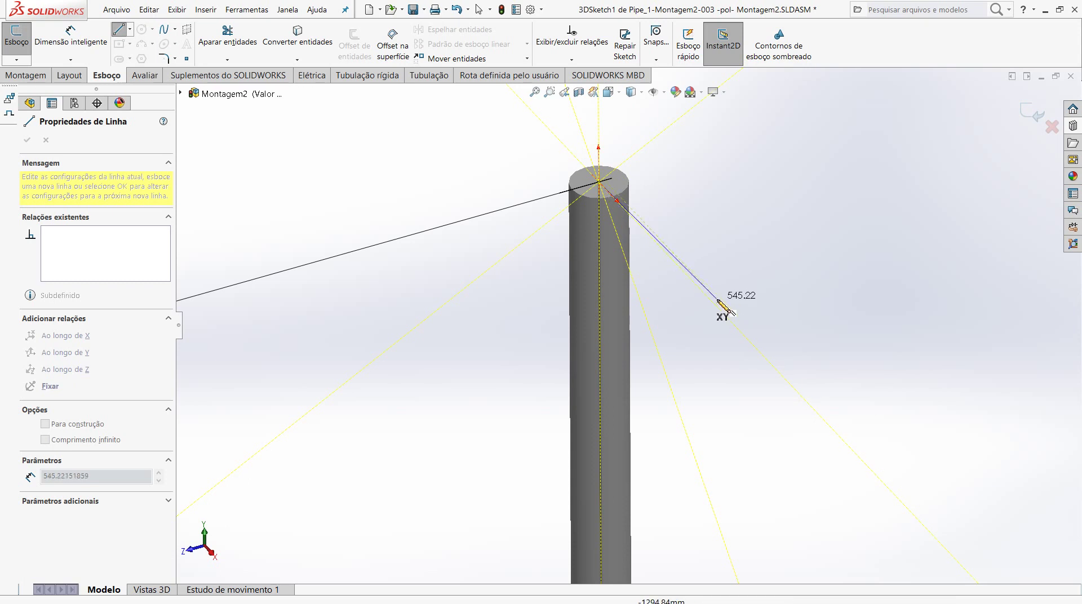
{"action": "scroll", "coordinate": [719, 314], "scroll_direction": "up", "scroll_amount": 2}
{"action": "scroll", "coordinate": [733, 327], "scroll_direction": "up", "scroll_amount": 2}
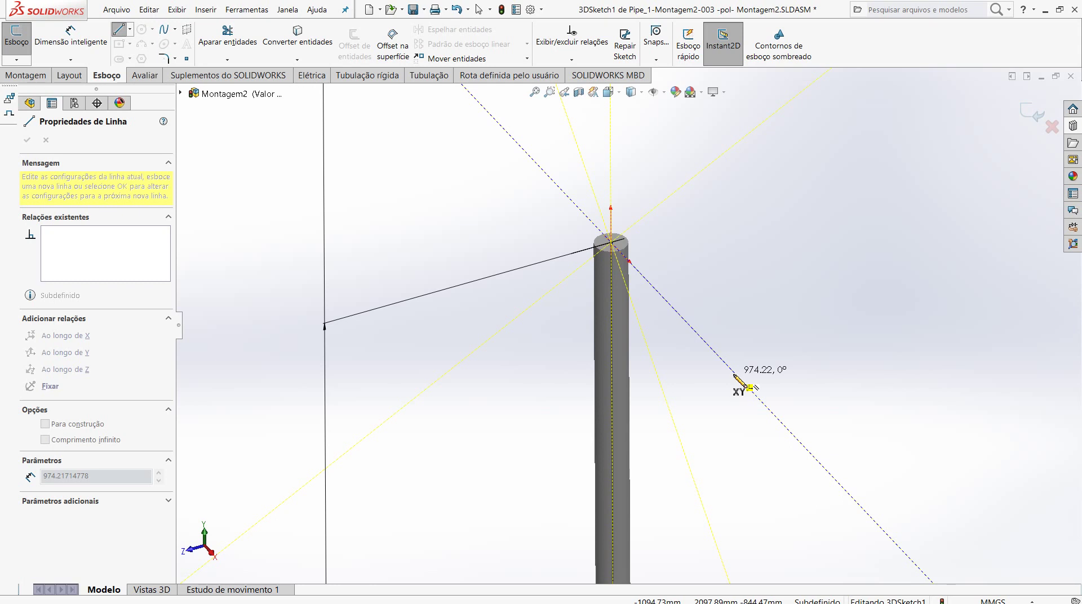
Step: Finish the route line chain with a vertical riser and a 1248.5 mm horizontal run on YZ
{"action": "left_click", "coordinate": [734, 373]}
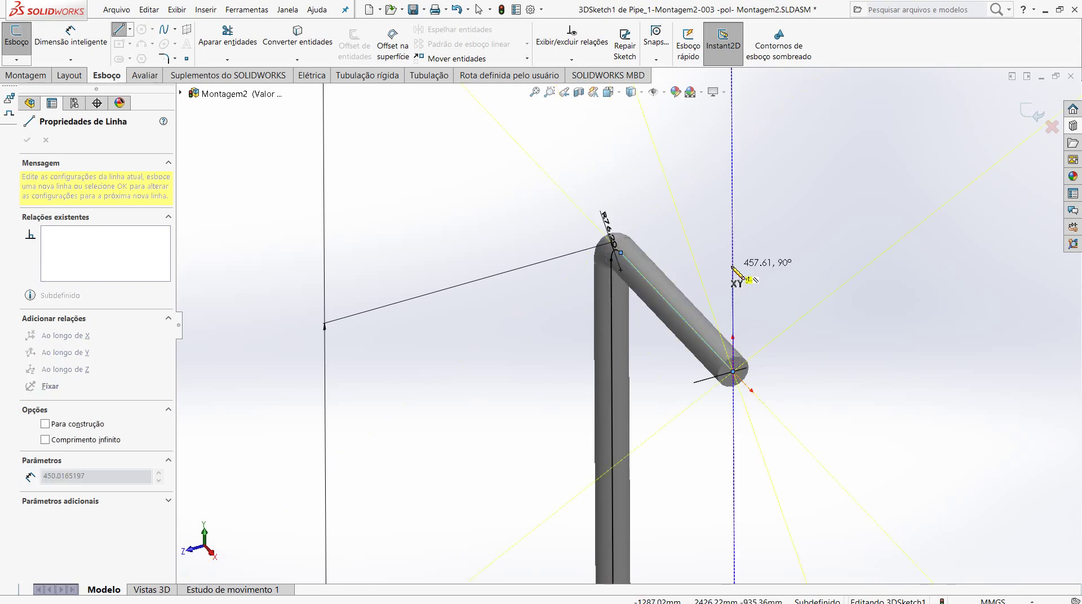
{"action": "scroll", "coordinate": [732, 268], "scroll_direction": "up", "scroll_amount": 3}
{"action": "scroll", "coordinate": [732, 268], "scroll_direction": "up", "scroll_amount": 2}
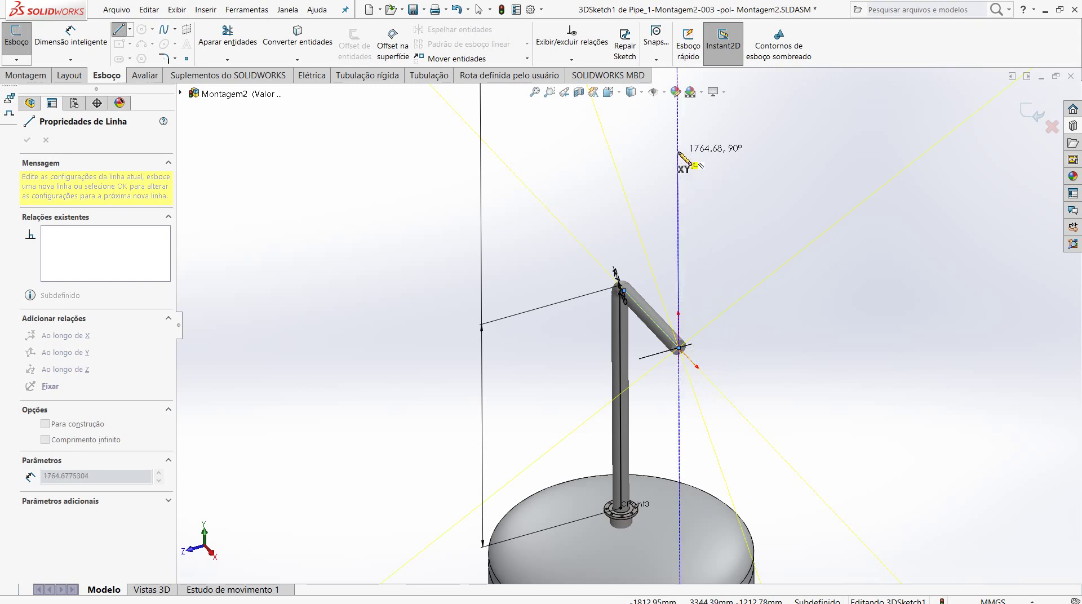
{"action": "left_click", "coordinate": [679, 152]}
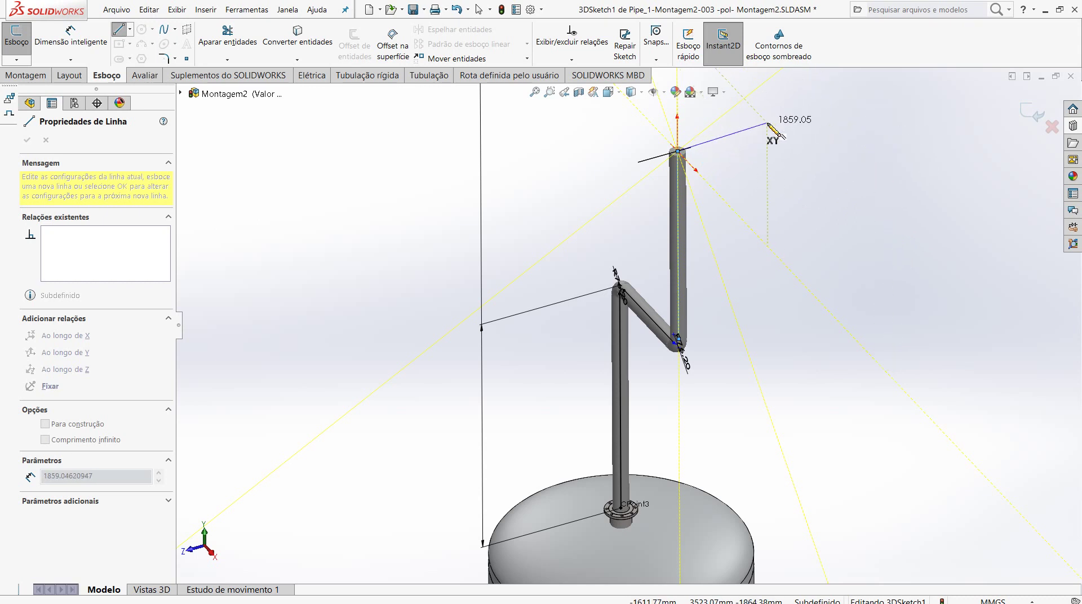
{"action": "key", "text": "Tab"}
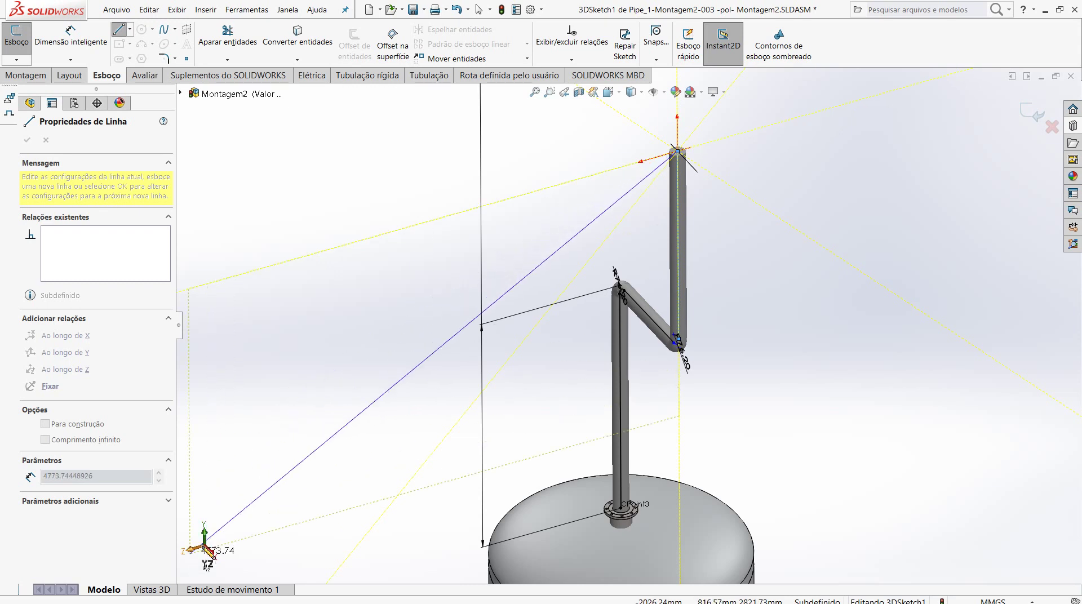
{"action": "left_click", "coordinate": [834, 107]}
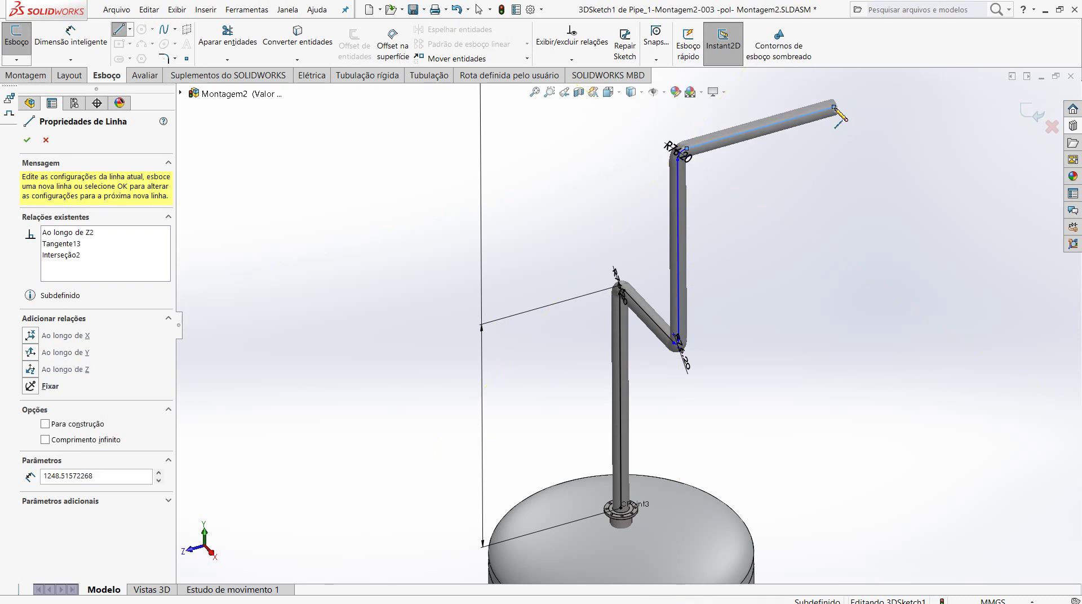
{"action": "right_click", "coordinate": [880, 148]}
{"action": "left_click", "coordinate": [885, 150]}
{"action": "key", "text": "Escape"}
{"action": "key", "text": "z"}
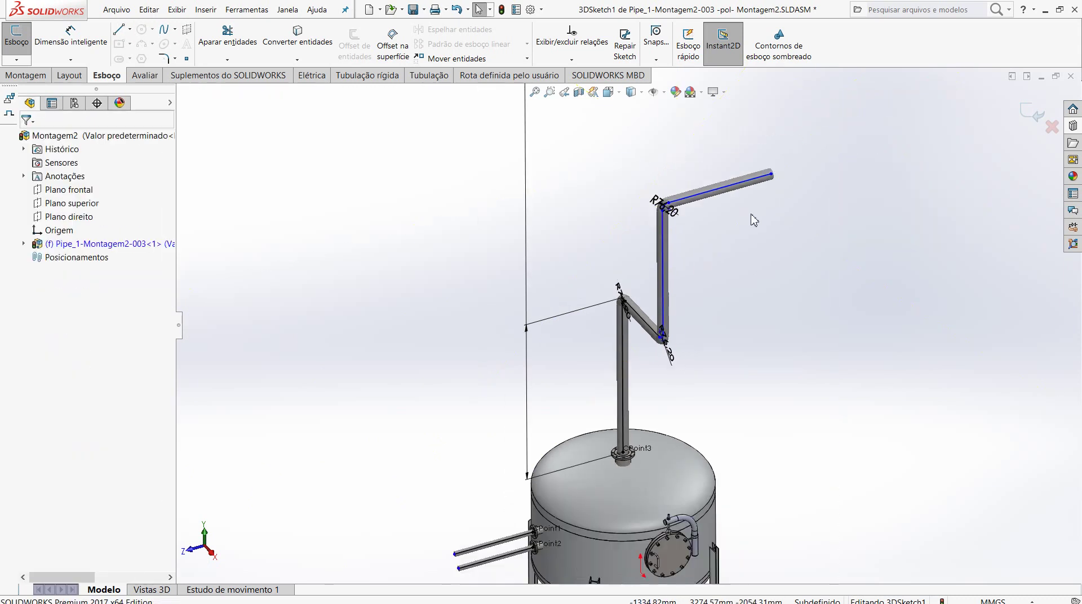
Step: View the tank and its pipe route from the Top orientation
{"action": "middle_click_drag", "start_coordinate": [777, 338], "coordinate": [679, 133]}
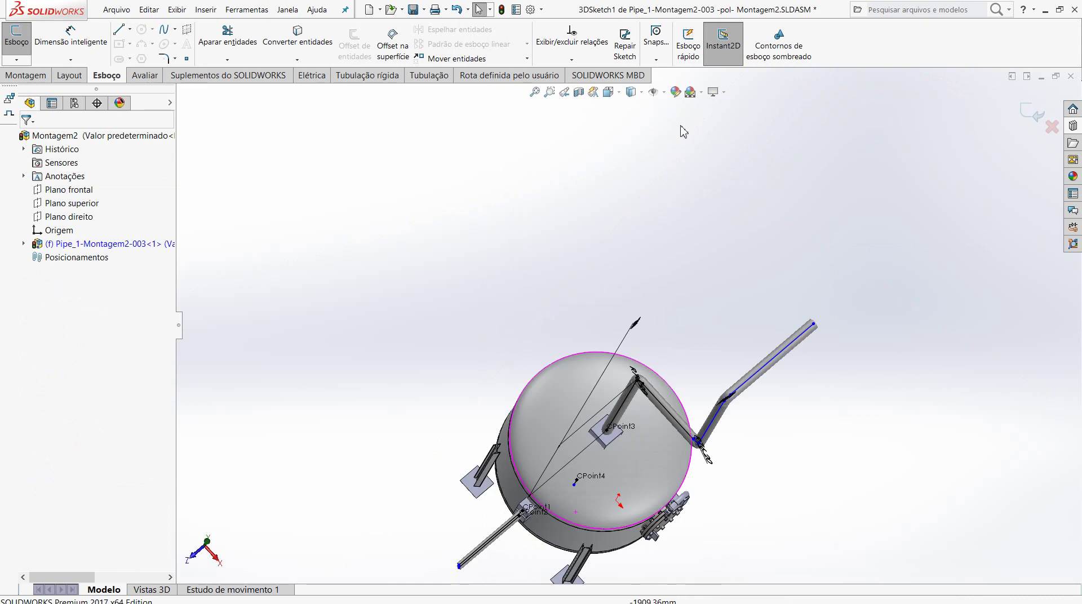
{"action": "left_click", "coordinate": [631, 92]}
{"action": "left_click", "coordinate": [628, 133]}
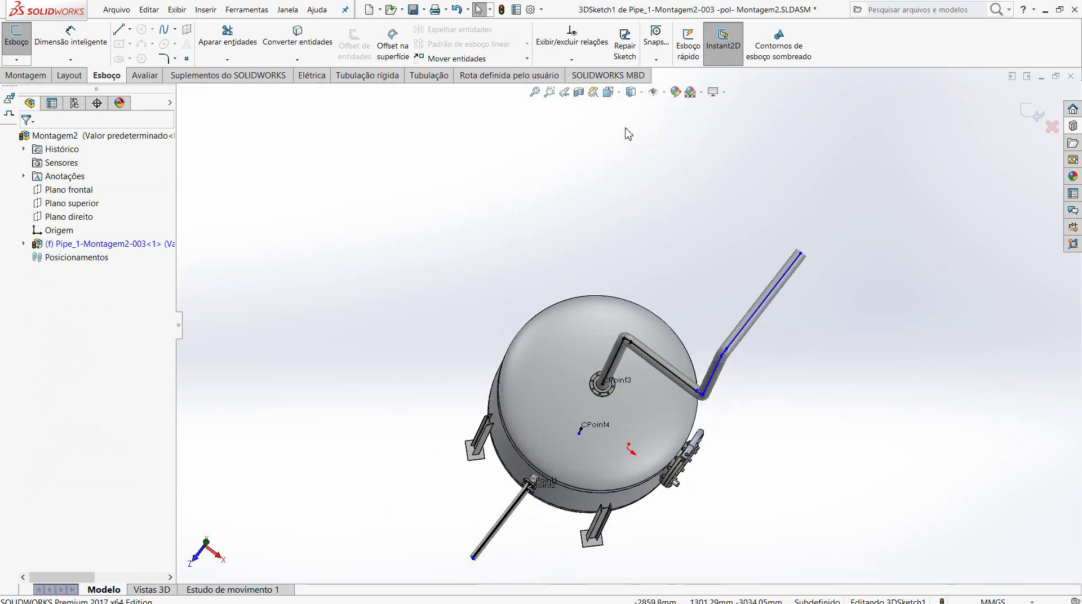
{"action": "key", "text": "z"}
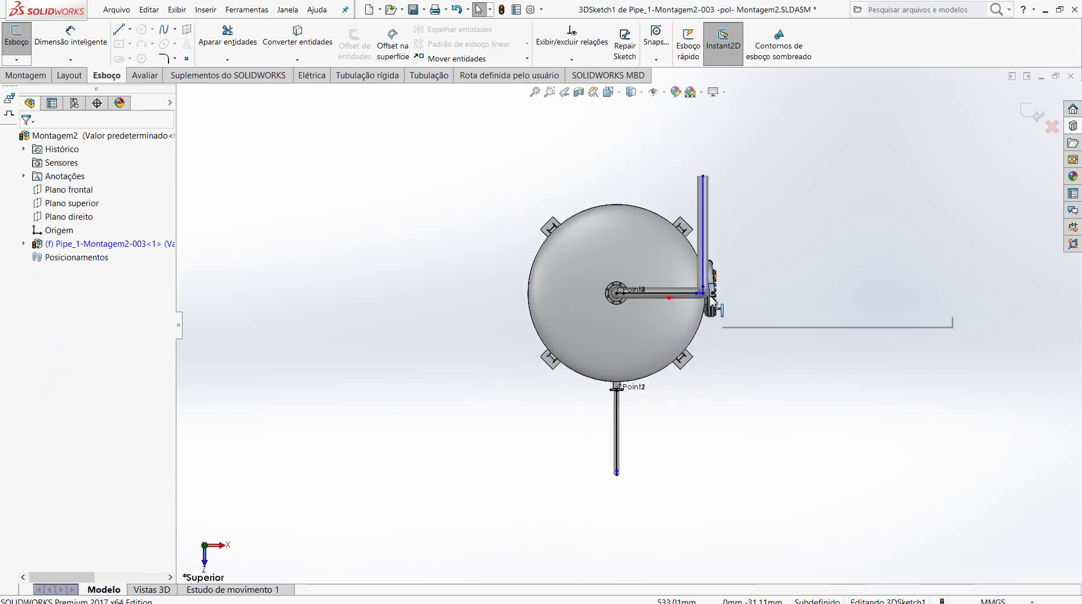
Step: Check the pipe route in the Front view, then the Right view
{"action": "left_click", "coordinate": [618, 93]}
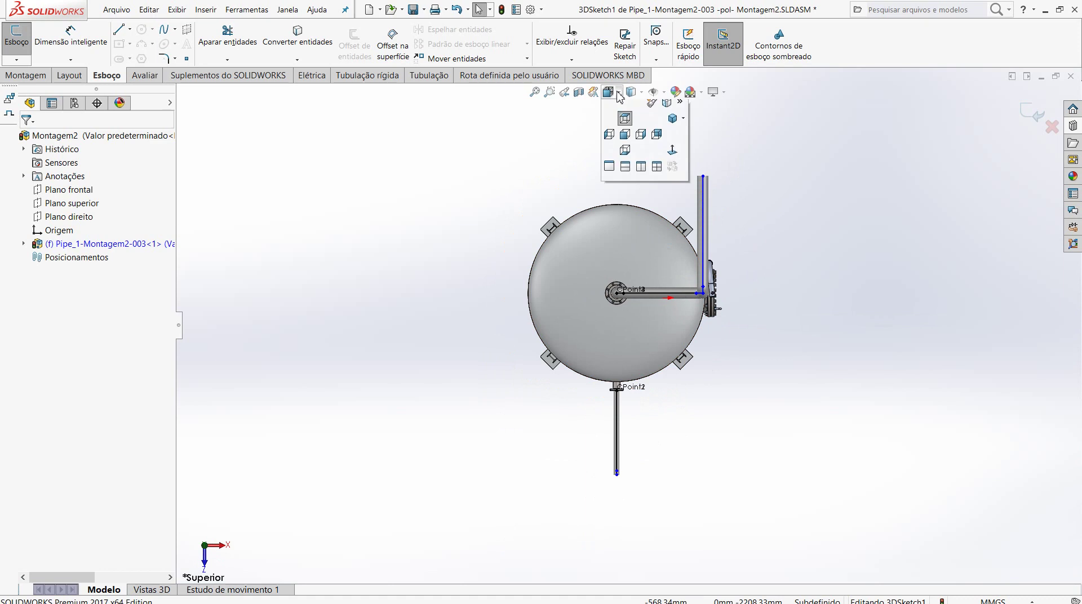
{"action": "left_click", "coordinate": [624, 118]}
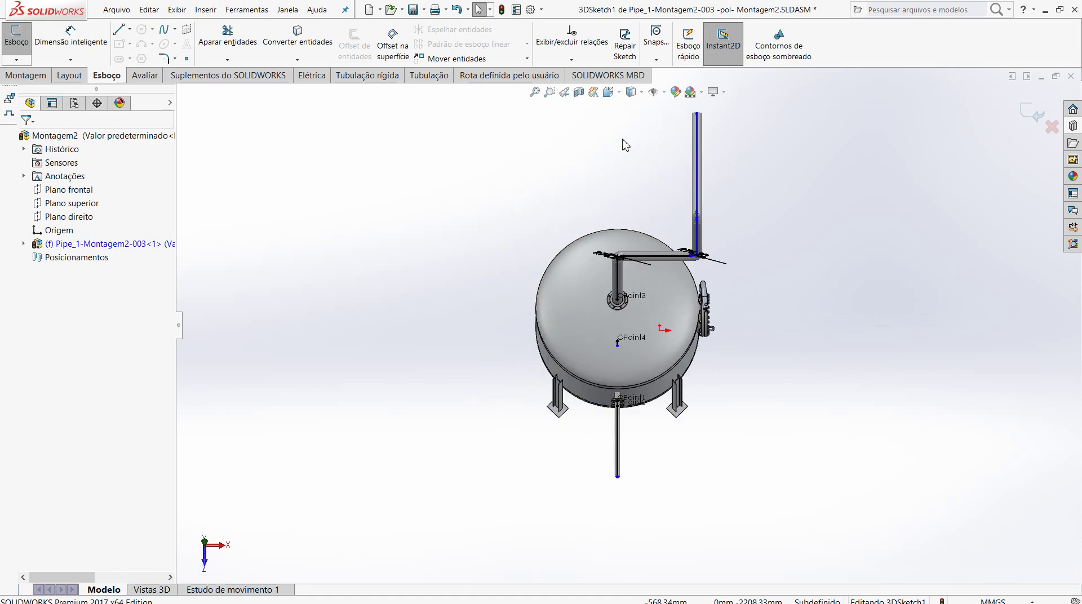
{"action": "left_click", "coordinate": [619, 93]}
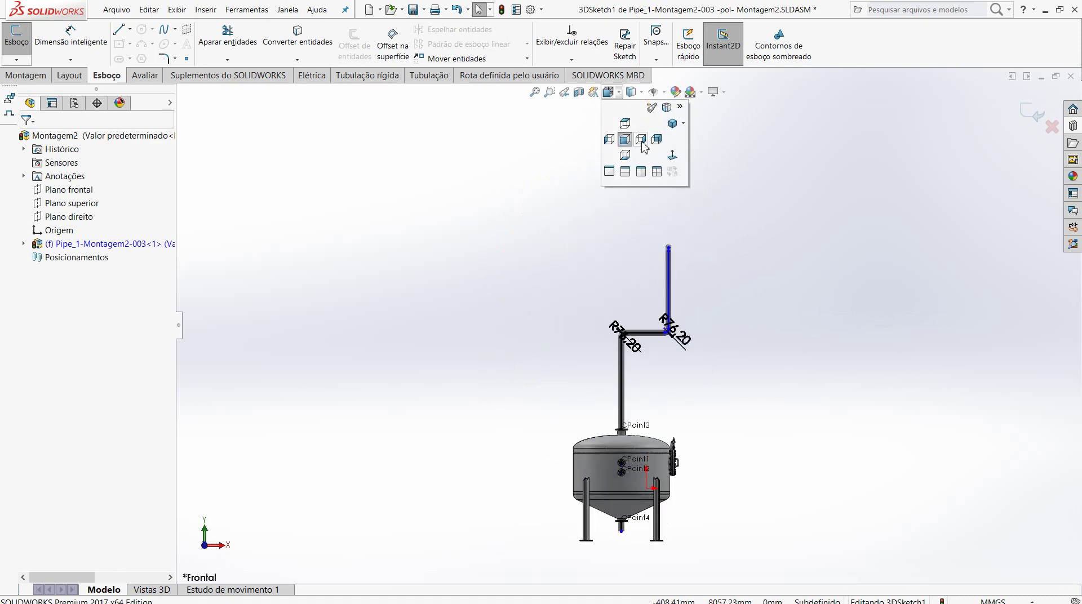
{"action": "left_click", "coordinate": [640, 138]}
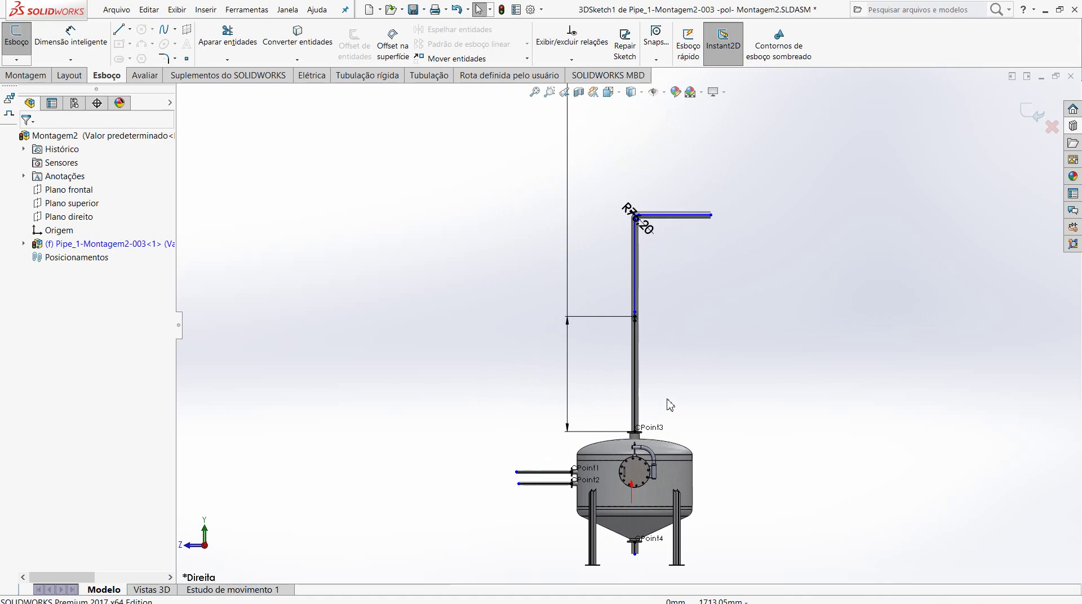
Step: Orbit and zoom in for an angled close-up of the route above the tank
{"action": "mouse_move", "coordinate": [669, 403]}
{"action": "middle_mouse_down"}
{"action": "mouse_move", "coordinate": [673, 425]}
{"action": "mouse_move", "coordinate": [711, 386]}
{"action": "middle_mouse_up"}
{"action": "scroll", "coordinate": [711, 385], "scroll_direction": "down", "scroll_amount": 2}
{"action": "scroll", "coordinate": [712, 387], "scroll_direction": "down", "scroll_amount": 1}
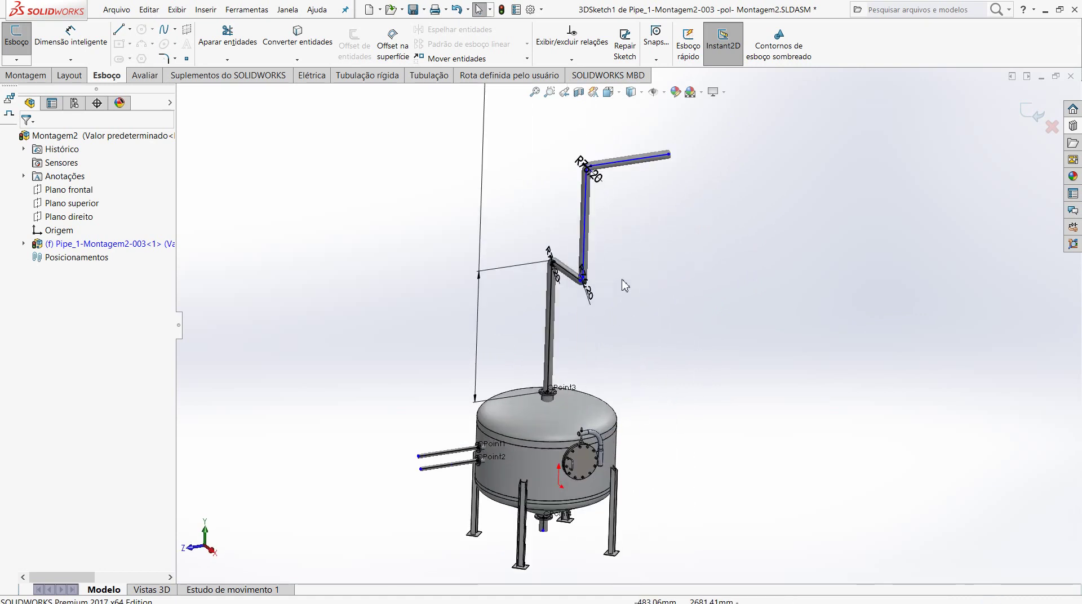
{"action": "middle_click_drag", "start_coordinate": [623, 285], "coordinate": [612, 261]}
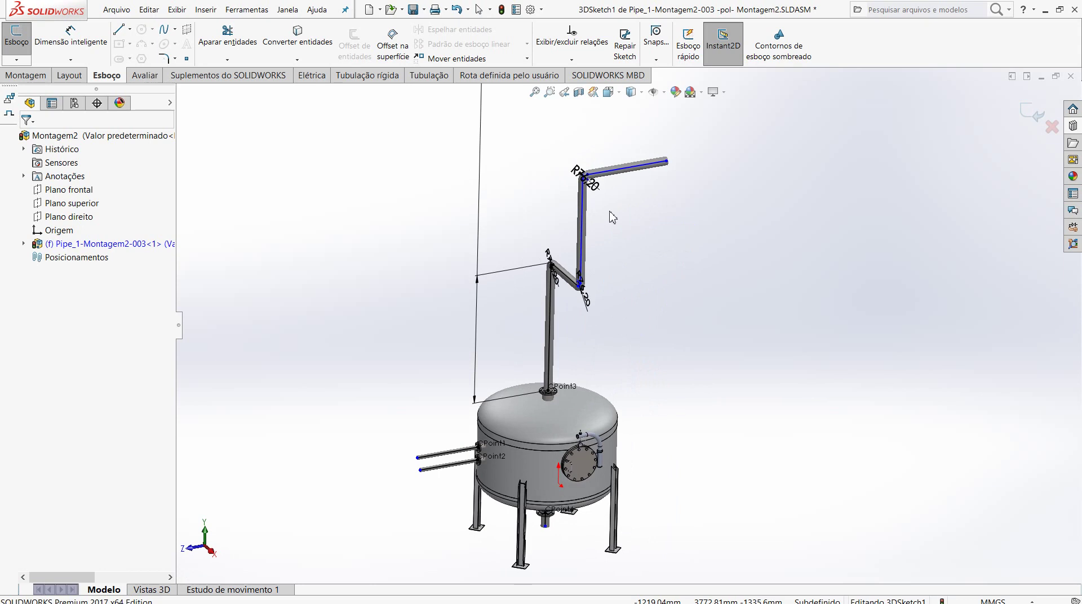
{"action": "scroll", "coordinate": [609, 217], "scroll_direction": "down", "scroll_amount": 3}
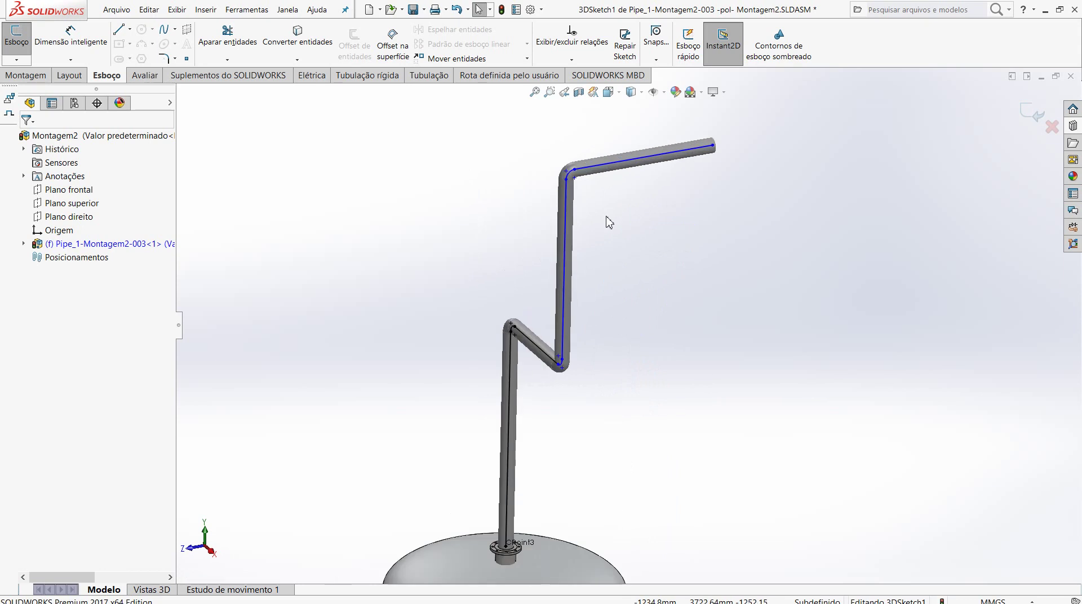
Step: Dimension the vertical pipe run to 1500 mm and the top horizontal run to 1300 mm
{"action": "left_click", "coordinate": [87, 38]}
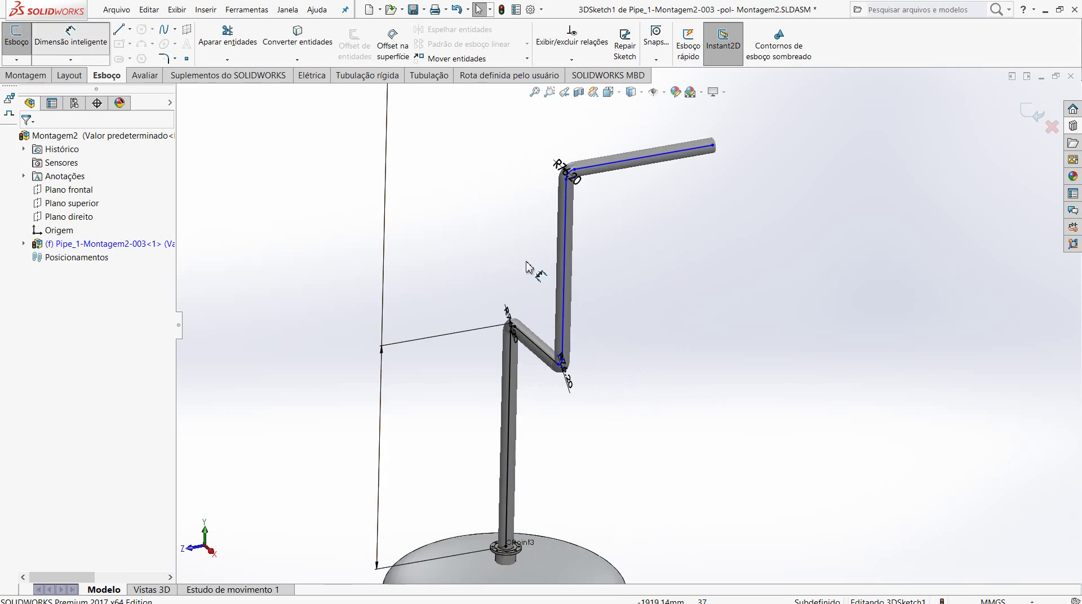
{"action": "left_click", "coordinate": [565, 273]}
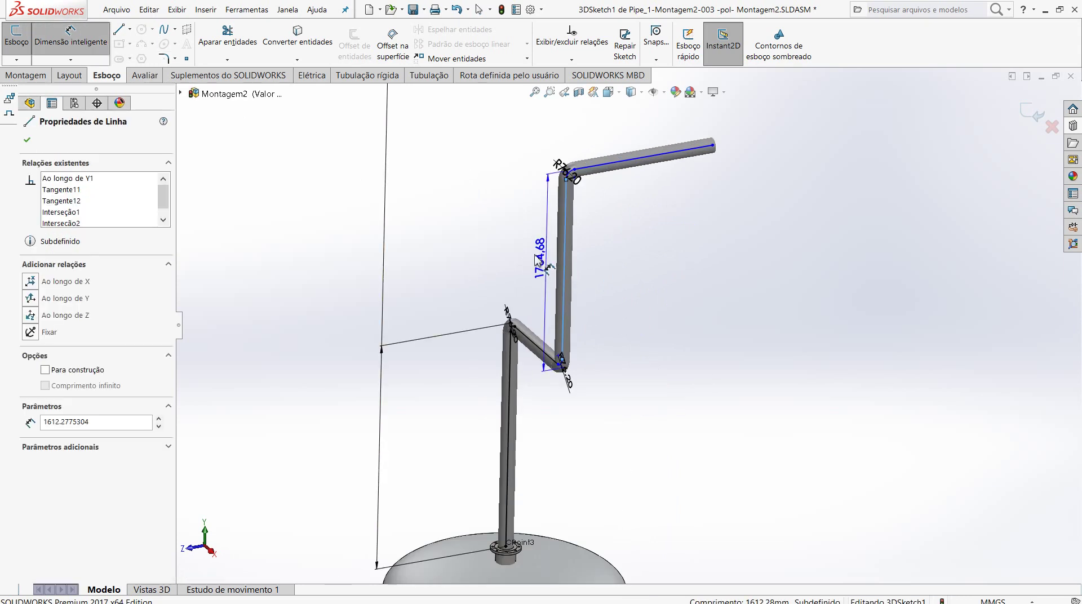
{"action": "left_click", "coordinate": [447, 261]}
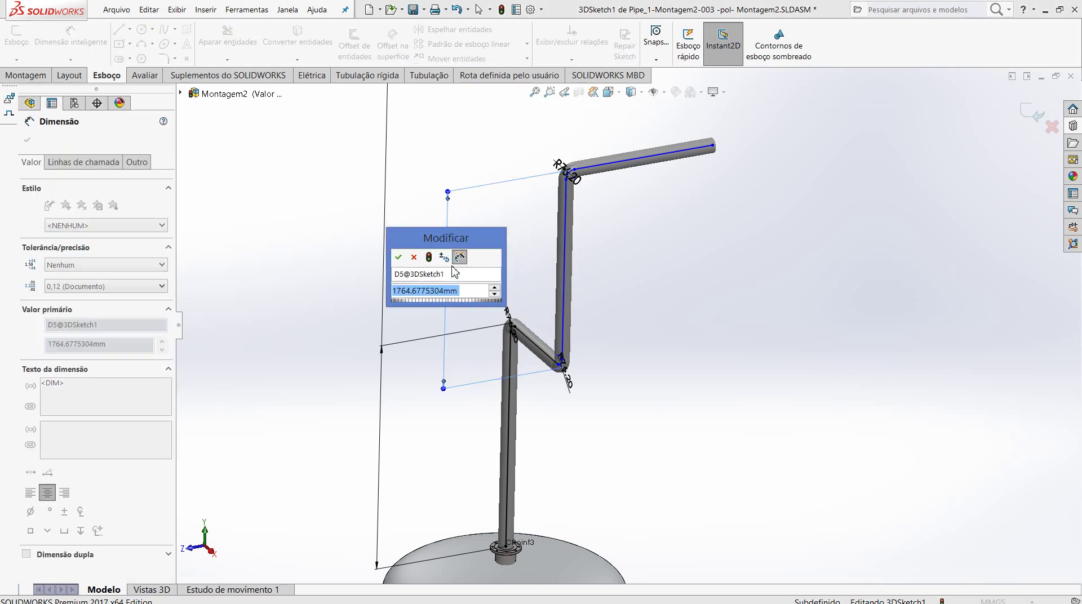
{"action": "type", "text": "1500"}
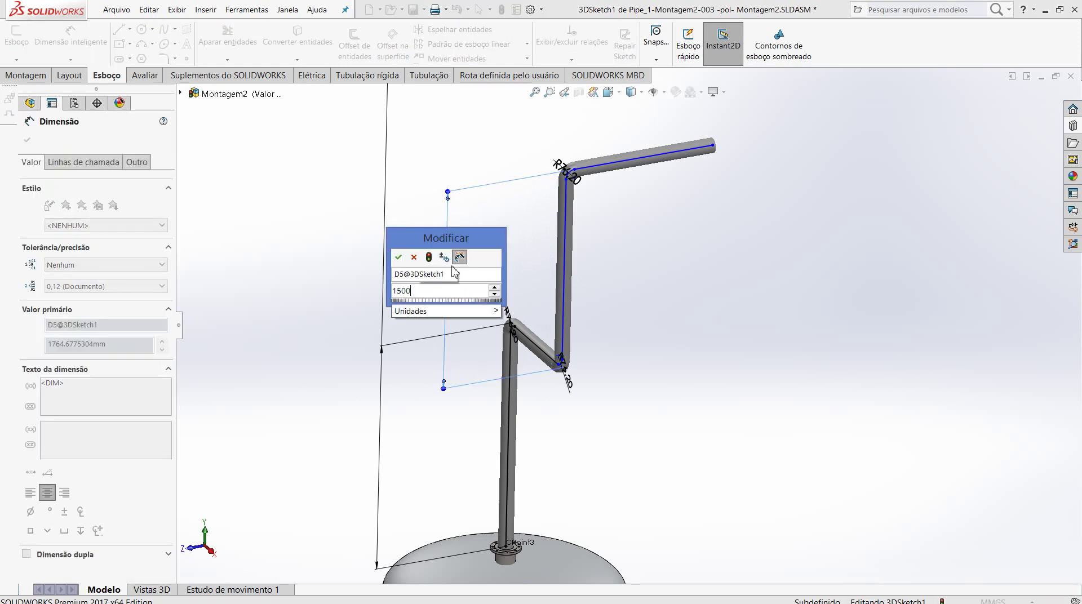
{"action": "key", "text": "Return"}
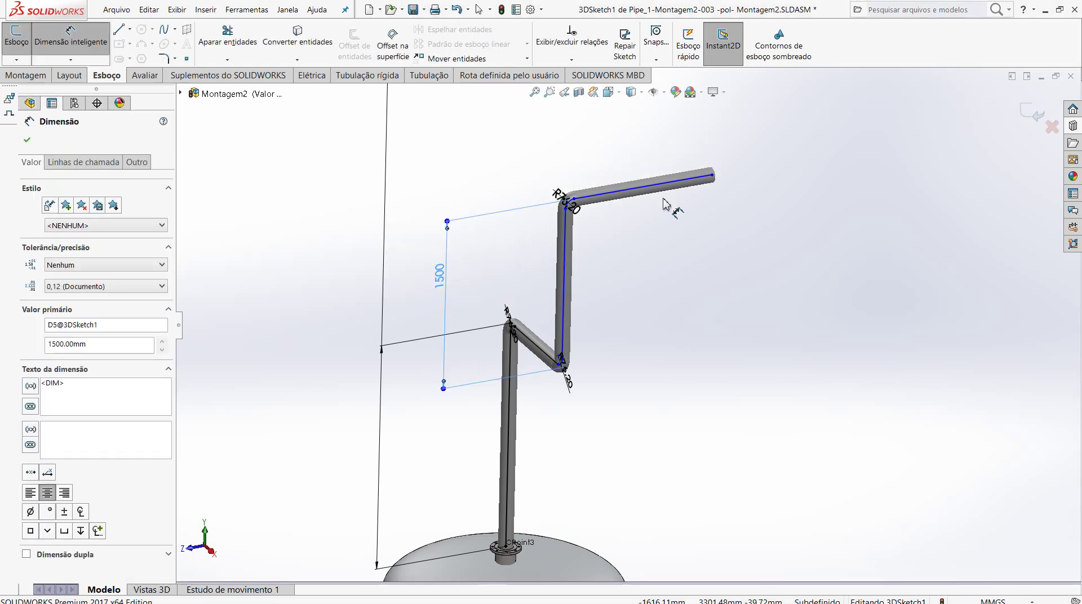
{"action": "left_click", "coordinate": [660, 191]}
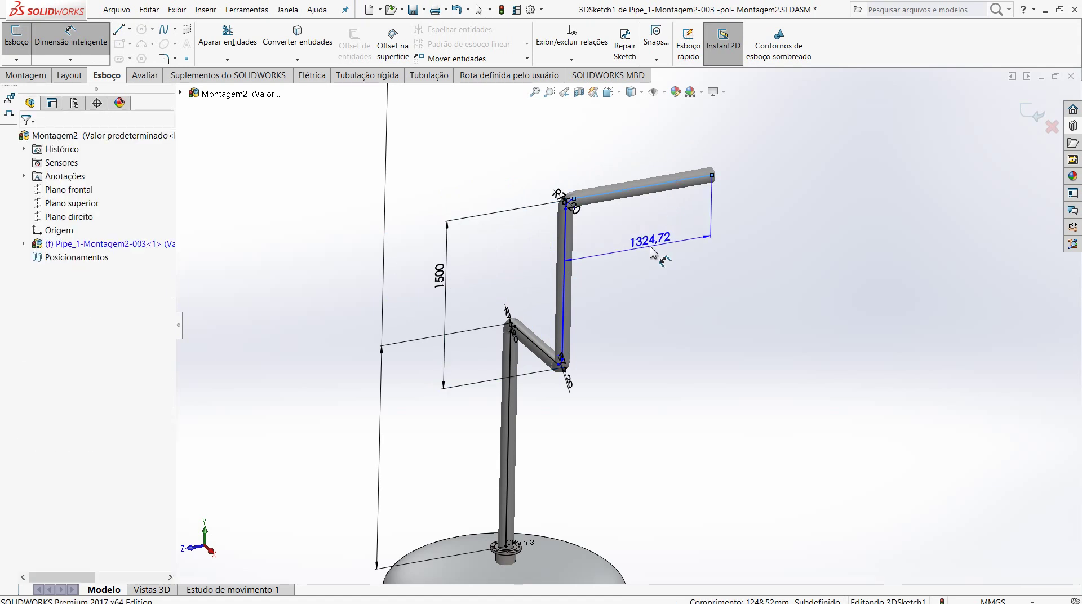
{"action": "left_click", "coordinate": [652, 252]}
{"action": "type", "text": "1500"}
{"action": "key", "text": "Return"}
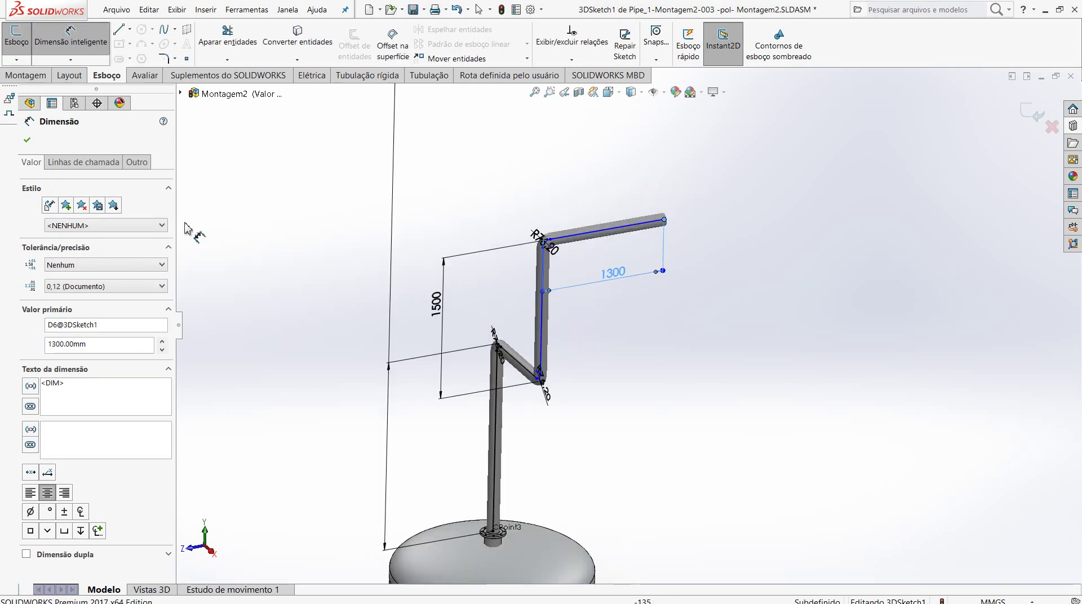
{"action": "left_click", "coordinate": [28, 141]}
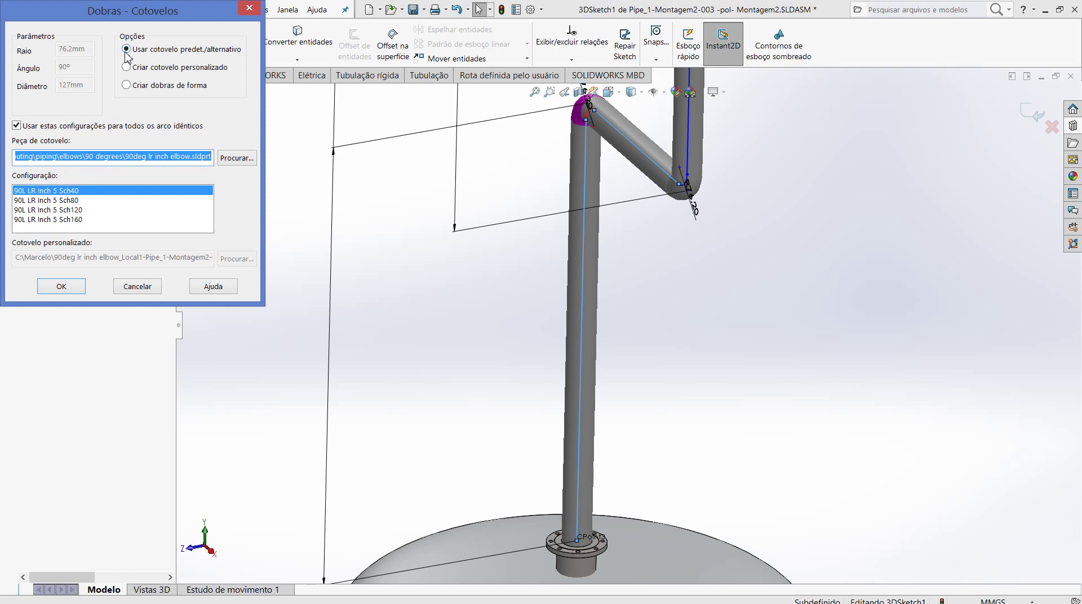
Step: Load 90deg lr inch elbow.sldprt in configuration 90L LR Inch 5 Sch40 for all bends
{"action": "left_click", "coordinate": [126, 52]}
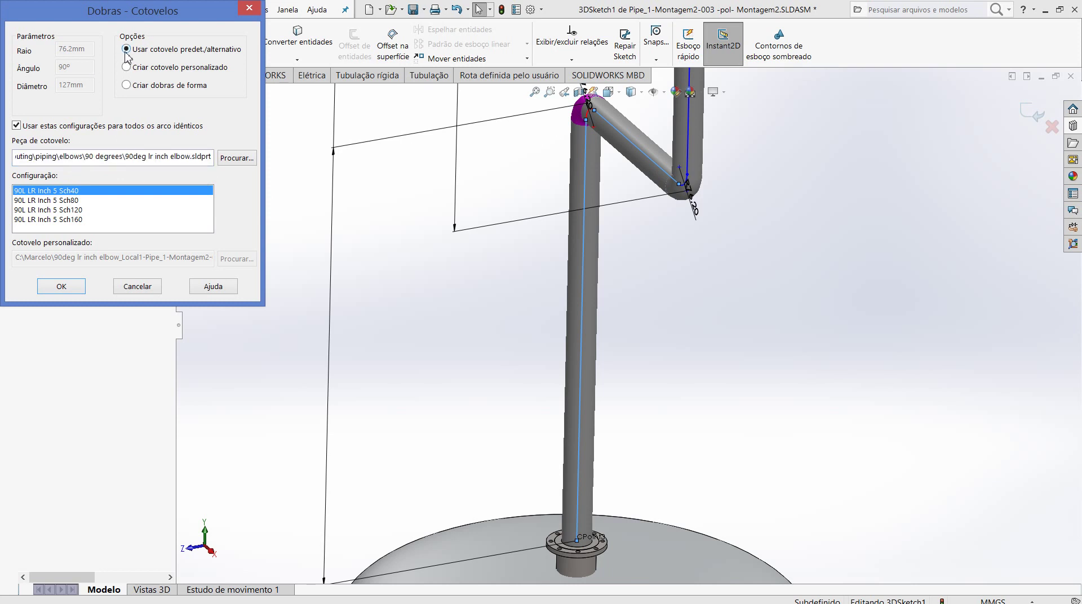
{"action": "left_click", "coordinate": [224, 159]}
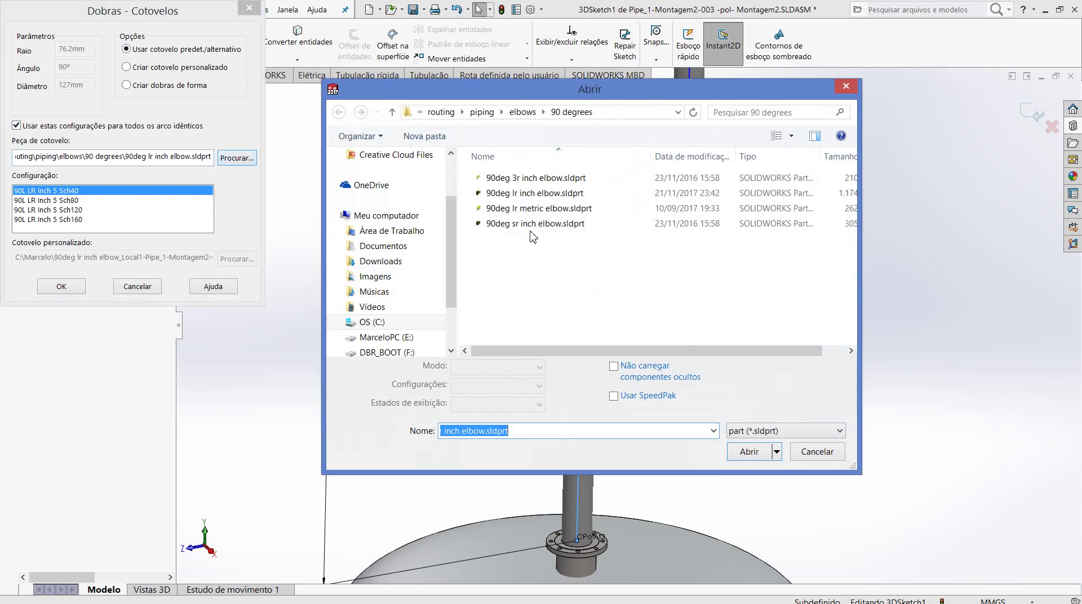
{"action": "left_click", "coordinate": [530, 210]}
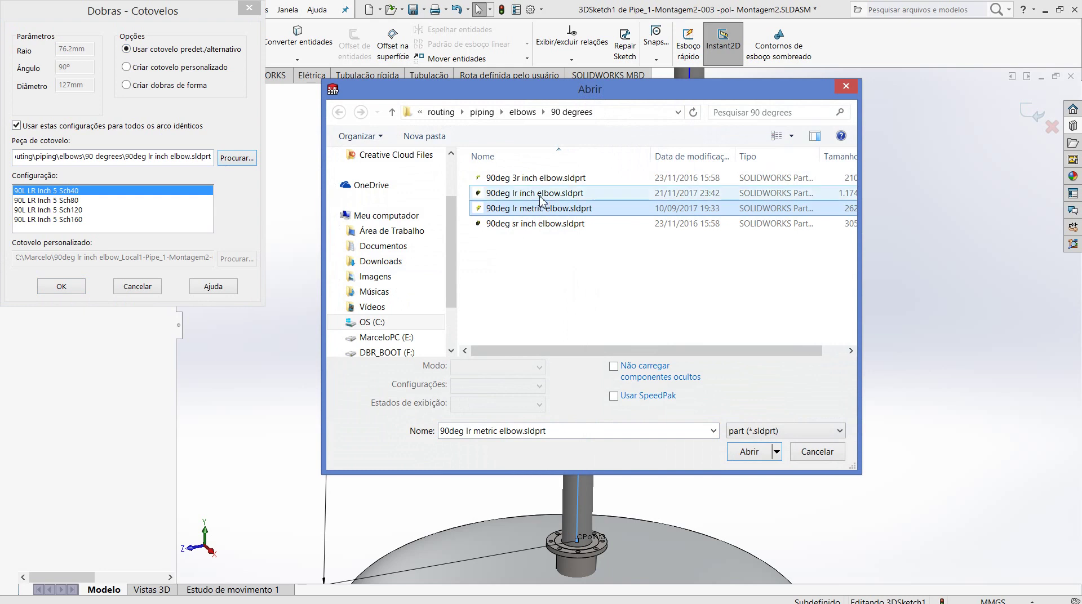
{"action": "left_click", "coordinate": [540, 196]}
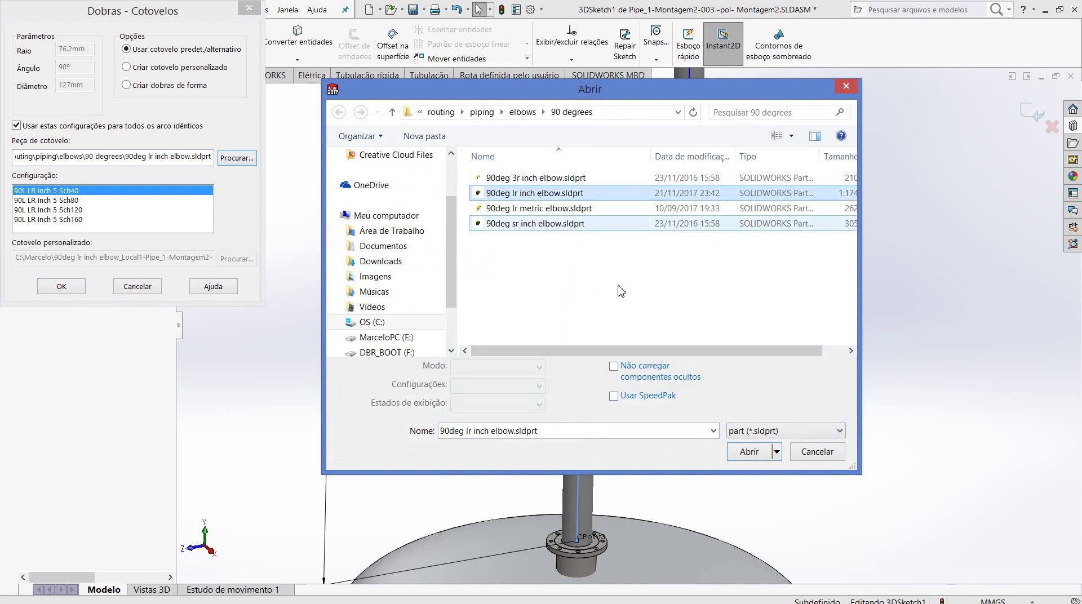
{"action": "left_click", "coordinate": [742, 455]}
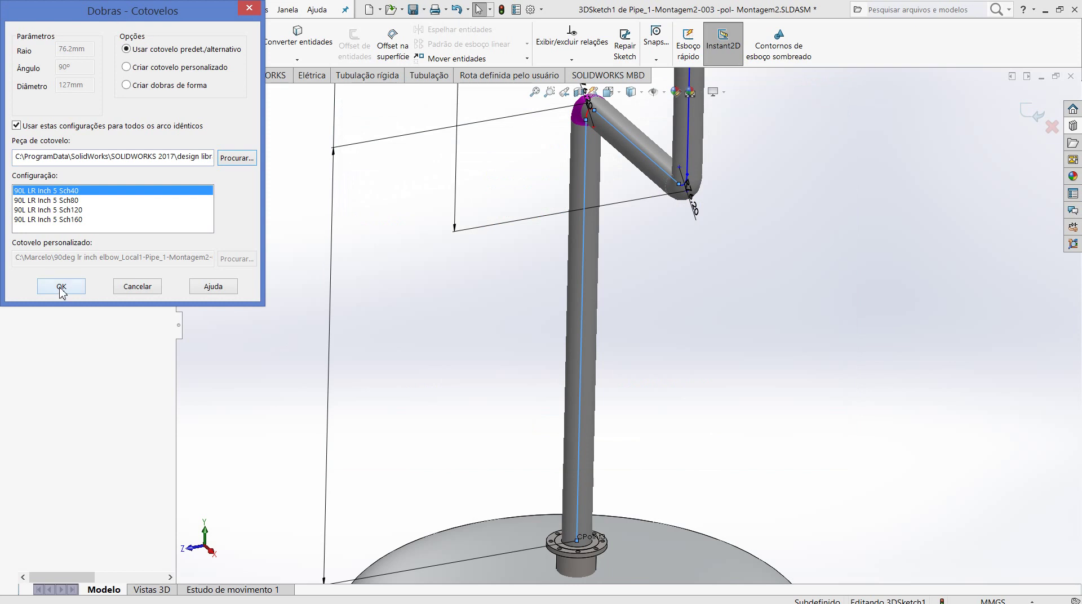
{"action": "left_click", "coordinate": [61, 286]}
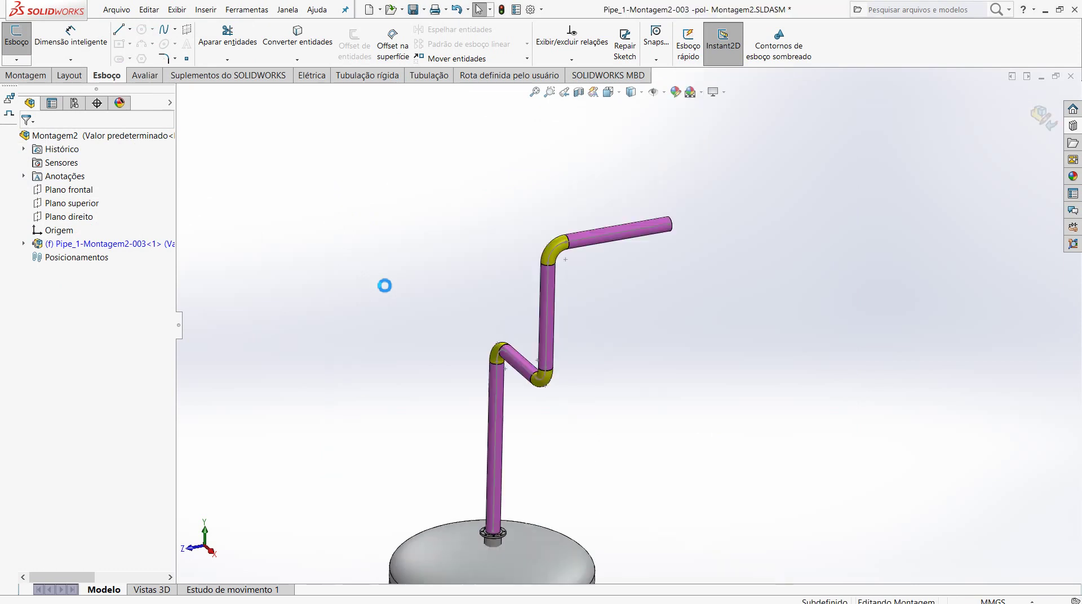
Step: Orbit and zoom around the finished route Rota1 and tank to inspect its three elbows
{"action": "scroll", "coordinate": [580, 415], "scroll_direction": "up", "scroll_amount": 3}
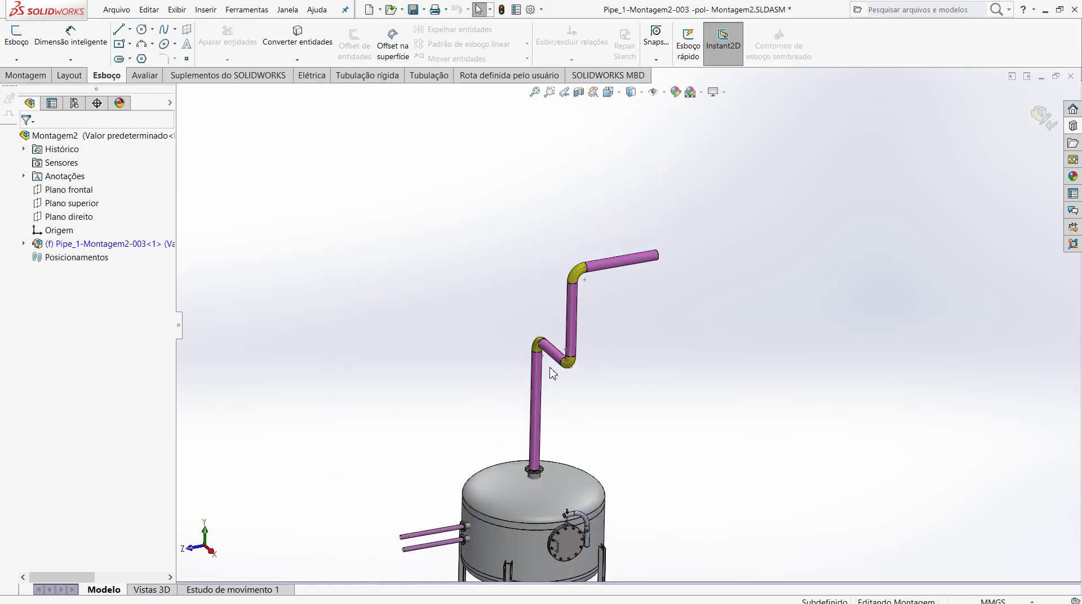
{"action": "middle_click_drag", "start_coordinate": [551, 369], "coordinate": [536, 361]}
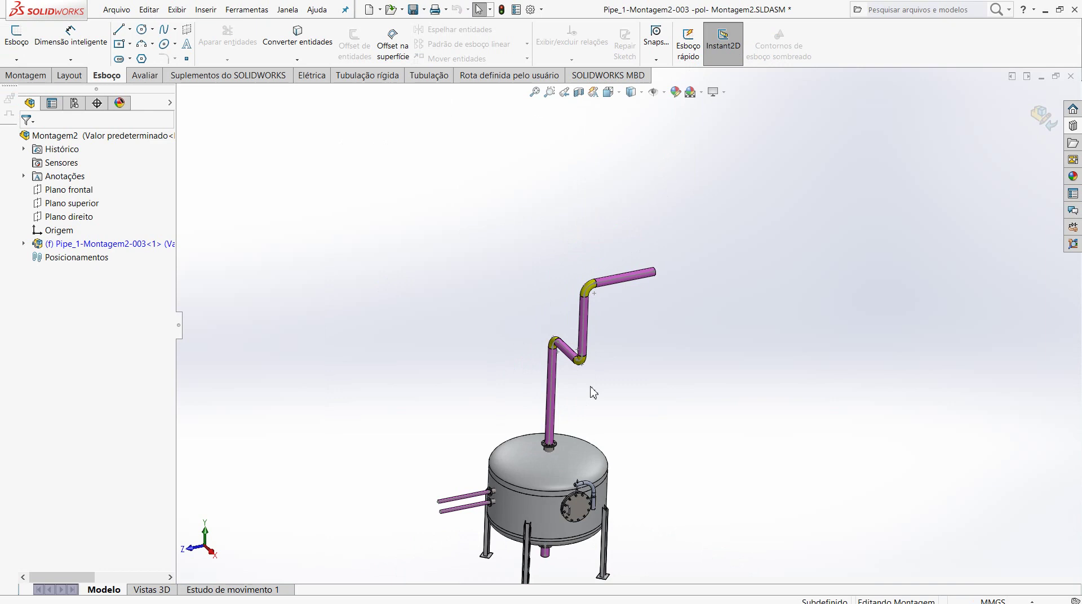
{"action": "scroll", "coordinate": [591, 386], "scroll_direction": "down", "scroll_amount": 2}
{"action": "scroll", "coordinate": [599, 367], "scroll_direction": "down", "scroll_amount": 2}
{"action": "middle_click_drag", "start_coordinate": [595, 367], "coordinate": [592, 358]}
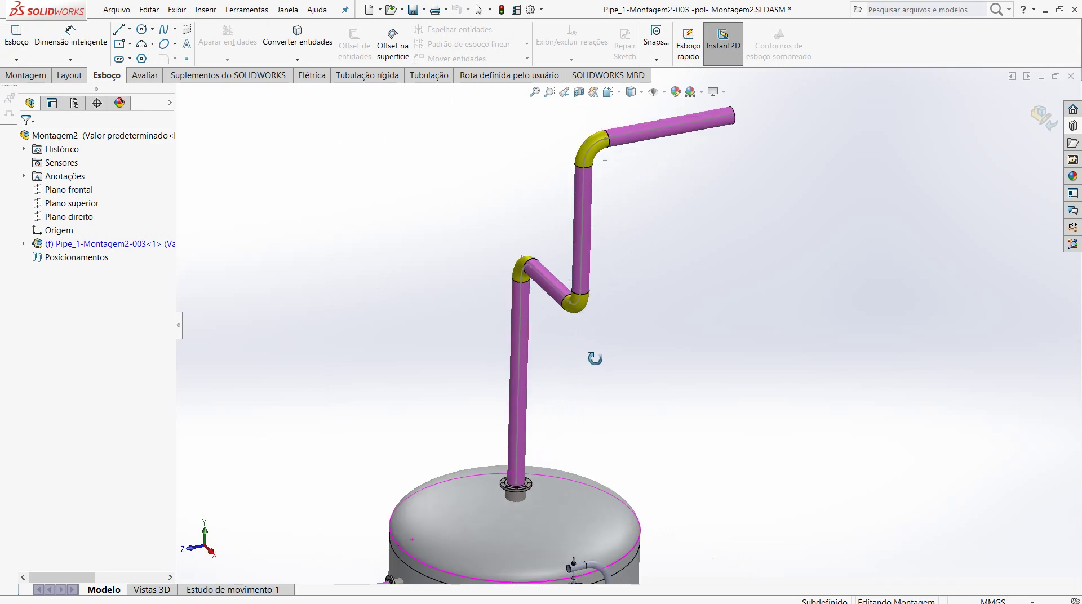
{"action": "scroll", "coordinate": [647, 308], "scroll_direction": "up", "scroll_amount": 2}
{"action": "scroll", "coordinate": [647, 307], "scroll_direction": "down", "scroll_amount": 1}
{"action": "middle_click_drag", "start_coordinate": [647, 306], "coordinate": [634, 313]}
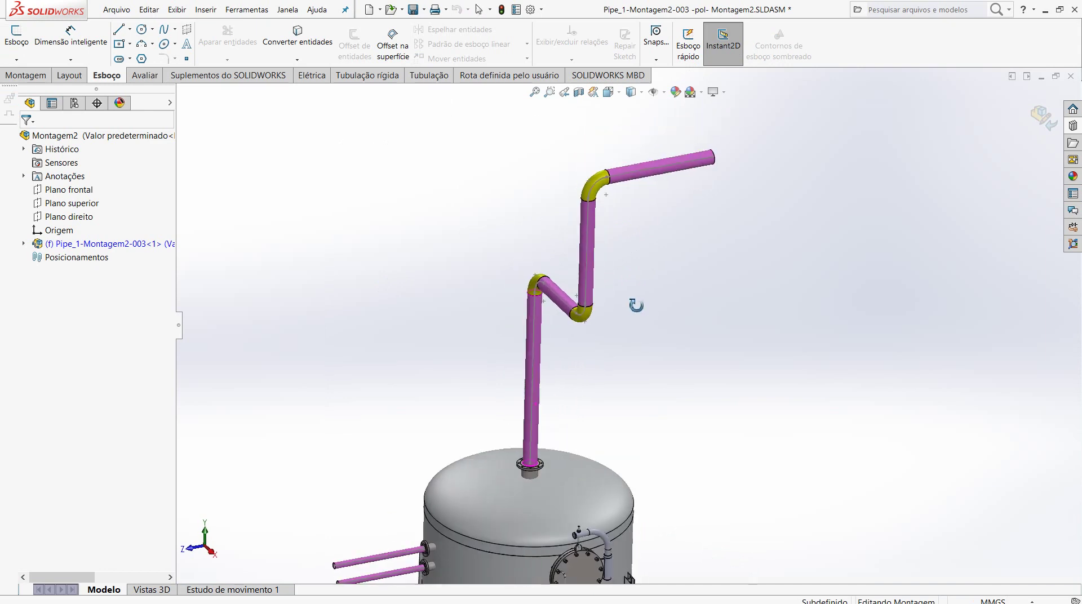
{"action": "scroll", "coordinate": [633, 332], "scroll_direction": "up", "scroll_amount": 2}
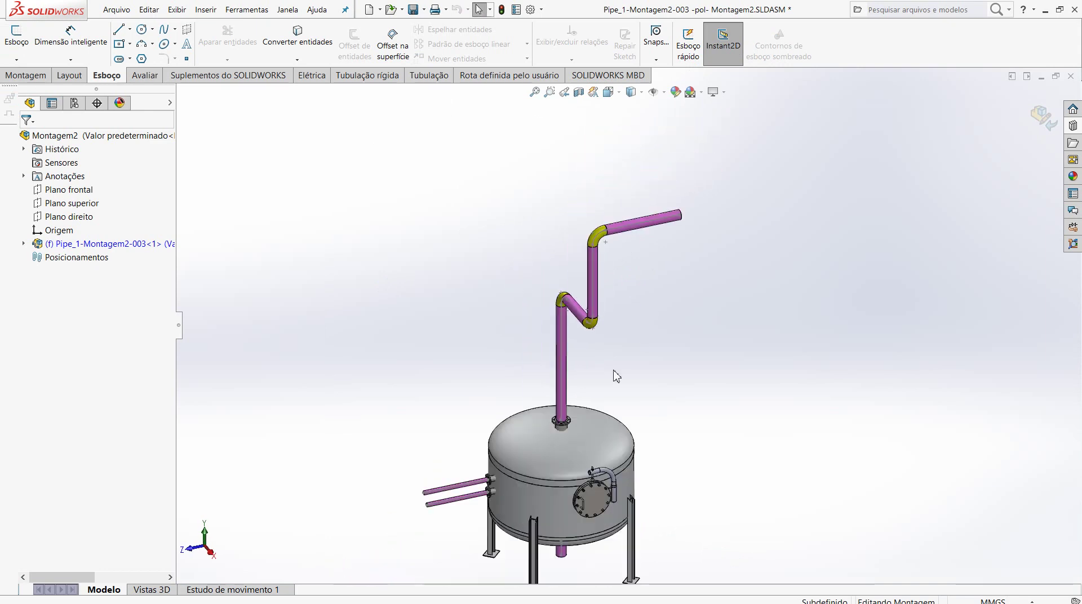
{"action": "mouse_move", "coordinate": [633, 333]}
{"action": "middle_mouse_down"}
{"action": "mouse_move", "coordinate": [684, 350]}
{"action": "mouse_move", "coordinate": [683, 363]}
{"action": "mouse_move", "coordinate": [642, 374]}
{"action": "middle_mouse_up"}
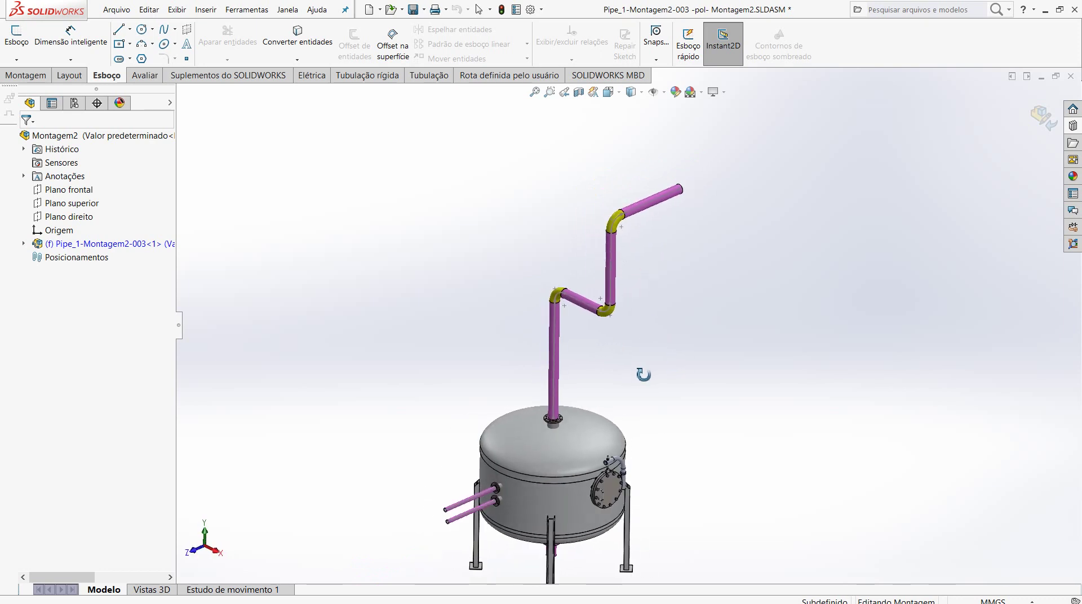
{"action": "scroll", "coordinate": [630, 336], "scroll_direction": "down", "scroll_amount": 1}
{"action": "scroll", "coordinate": [609, 352], "scroll_direction": "down", "scroll_amount": 1}
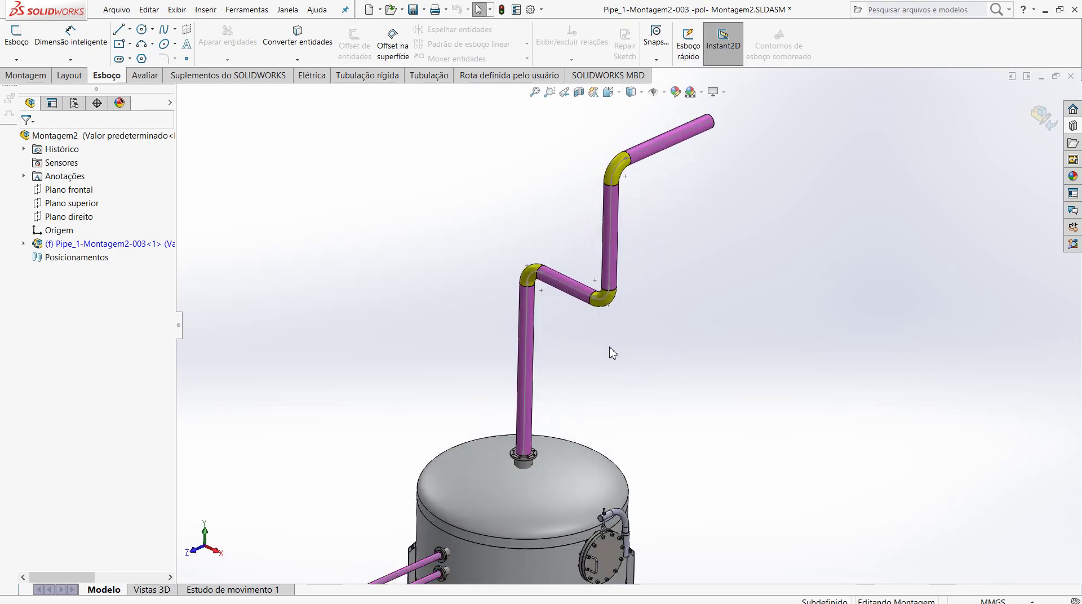
{"action": "scroll", "coordinate": [609, 357], "scroll_direction": "down", "scroll_amount": 1}
{"action": "scroll", "coordinate": [611, 363], "scroll_direction": "up", "scroll_amount": 1}
{"action": "scroll", "coordinate": [612, 368], "scroll_direction": "up", "scroll_amount": 1}
{"action": "scroll", "coordinate": [619, 423], "scroll_direction": "down", "scroll_amount": 1}
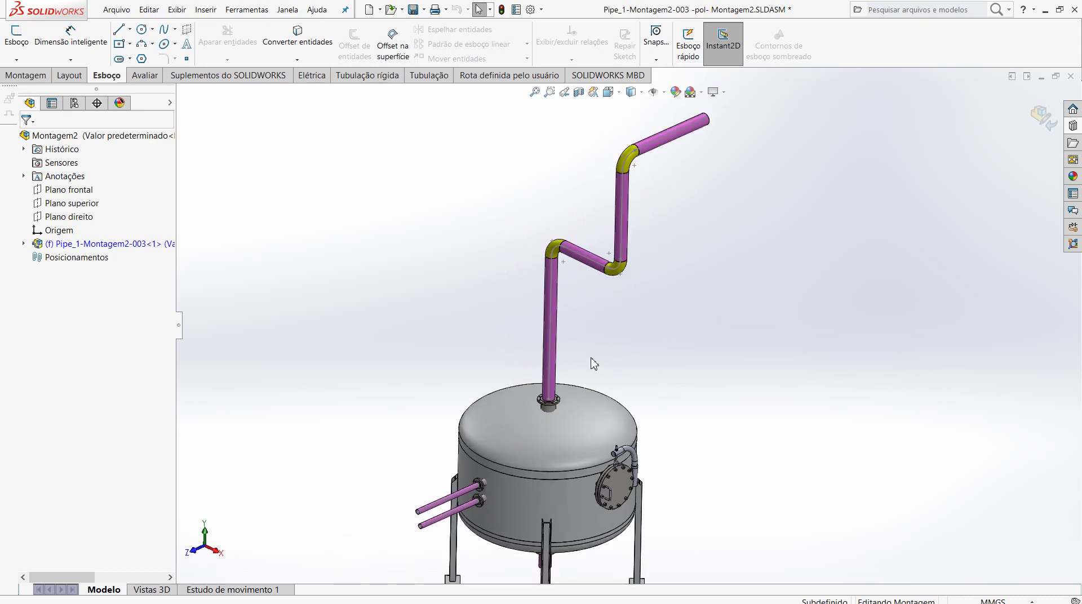
Step: Show the route dimensions and drag the 2000 label down beside the tank
{"action": "left_click", "coordinate": [622, 236]}
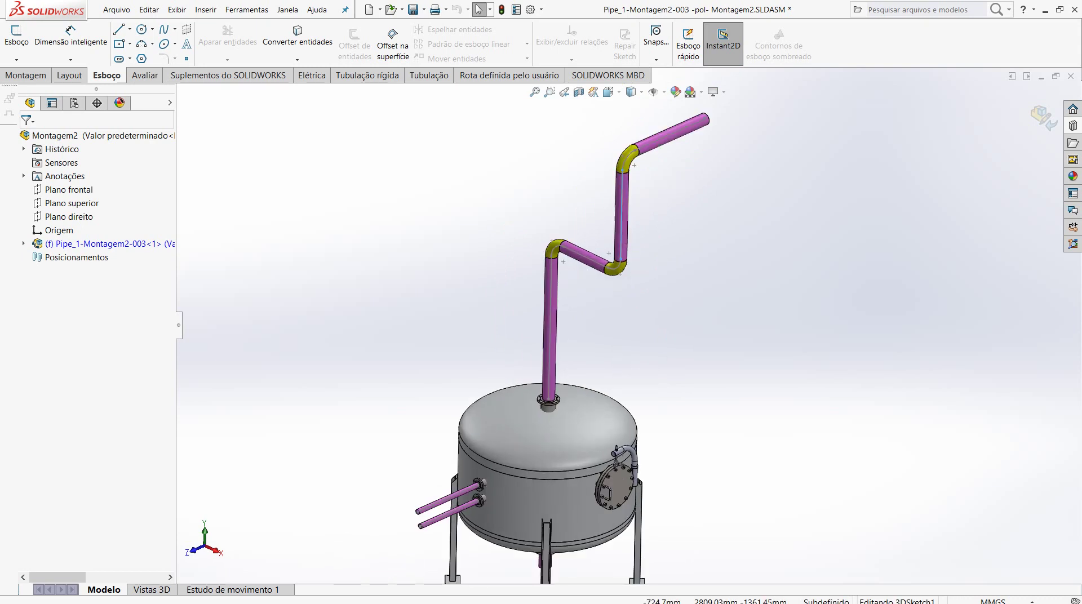
{"action": "left_click", "coordinate": [849, 254]}
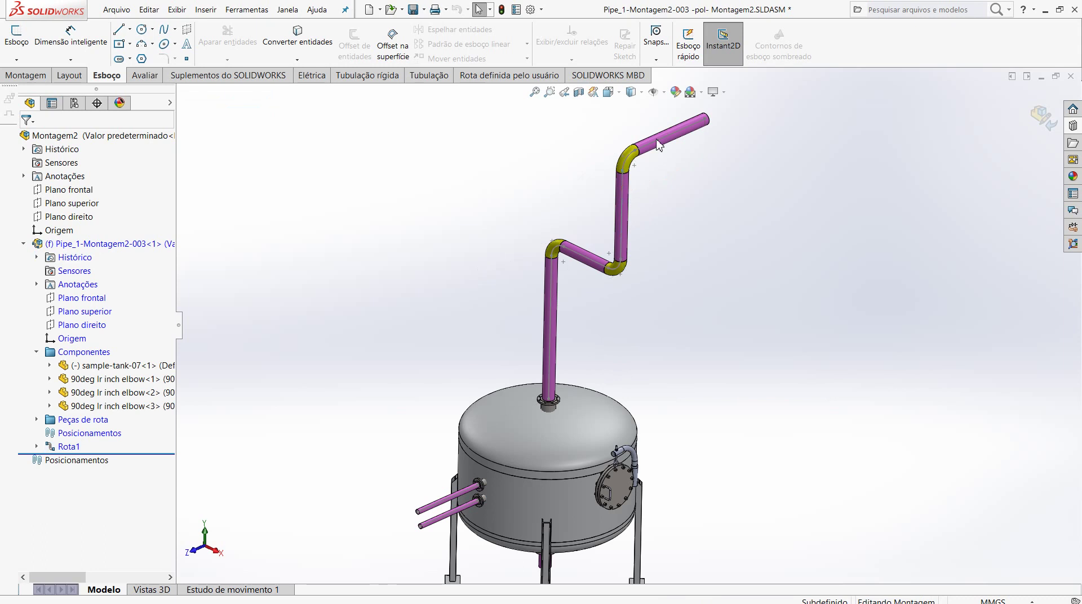
{"action": "left_click", "coordinate": [620, 224]}
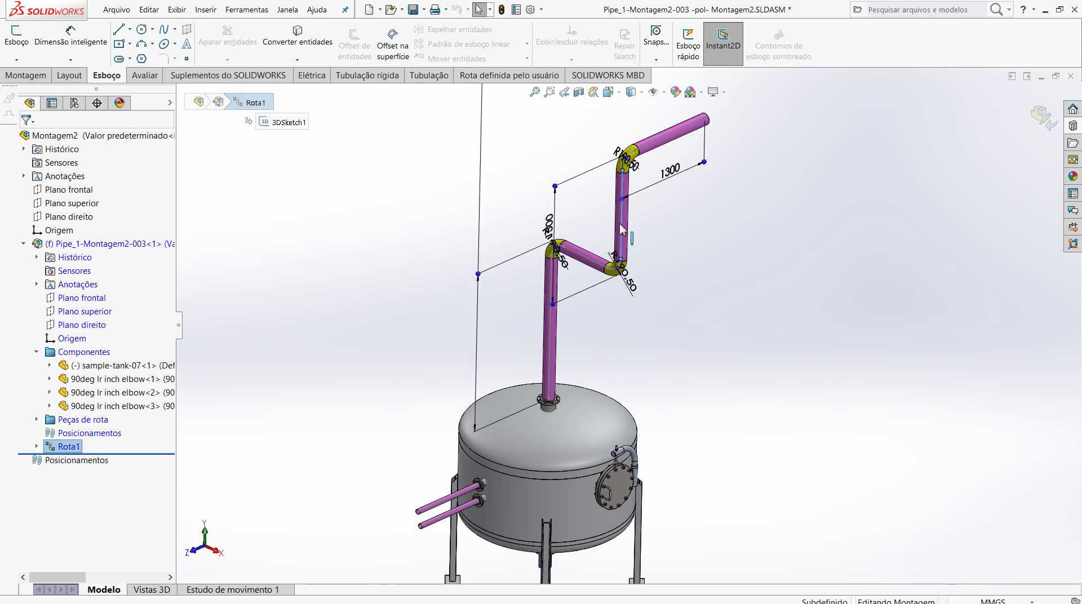
{"action": "scroll", "coordinate": [539, 258], "scroll_direction": "up", "scroll_amount": 5}
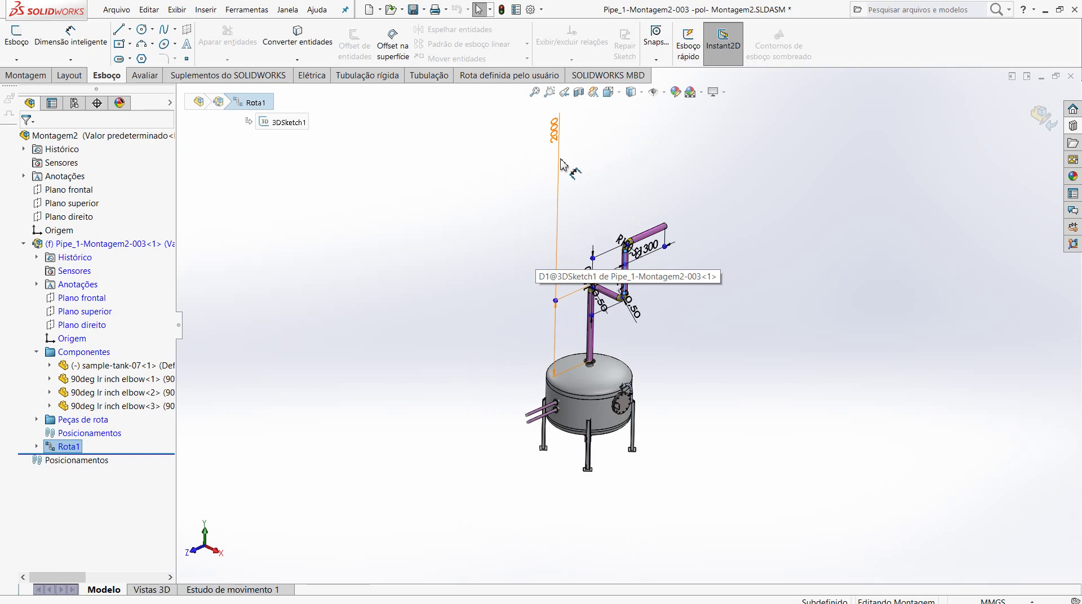
{"action": "left_click_drag", "start_coordinate": [569, 179], "coordinate": [564, 335]}
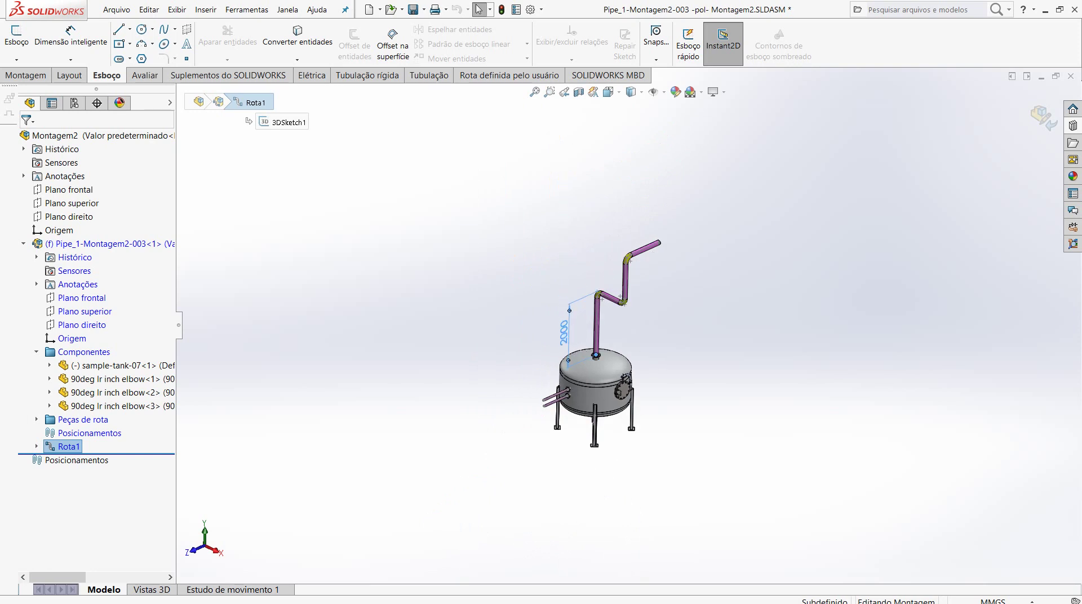
{"action": "scroll", "coordinate": [644, 314], "scroll_direction": "down", "scroll_amount": 4}
{"action": "left_click", "coordinate": [641, 313]}
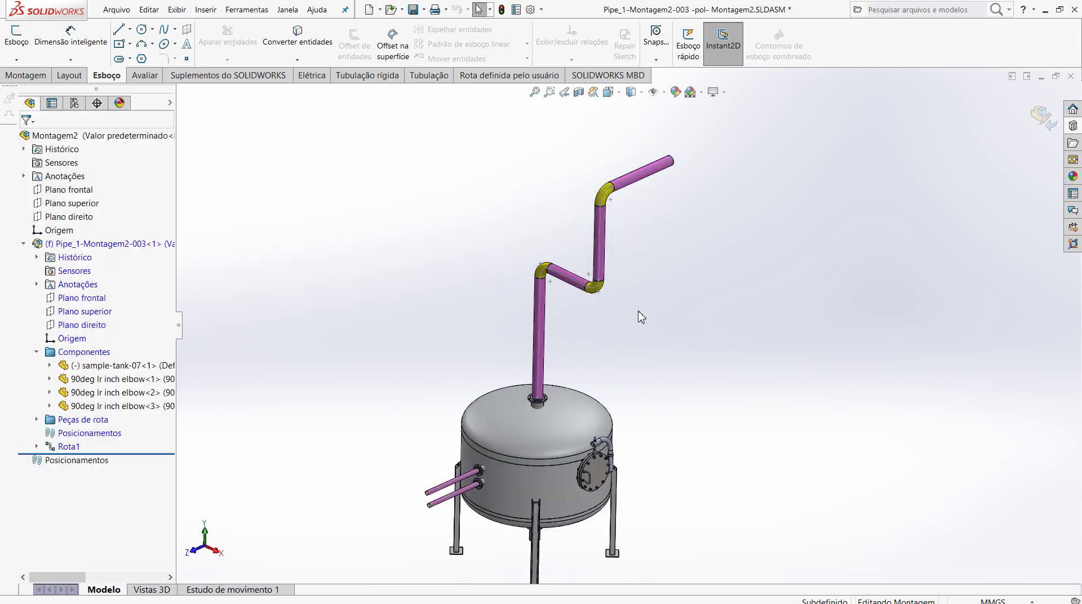
Step: Reopen the route's 3D sketch, look at the side nozzles, then exit route editing
{"action": "double_click", "coordinate": [578, 289]}
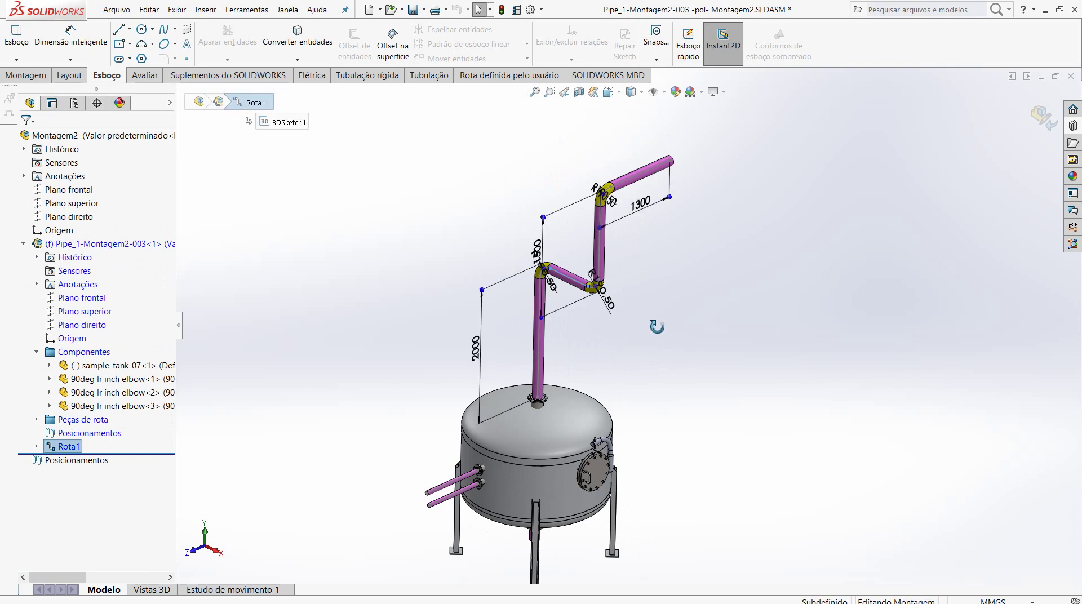
{"action": "middle_click_drag", "start_coordinate": [657, 326], "coordinate": [597, 299]}
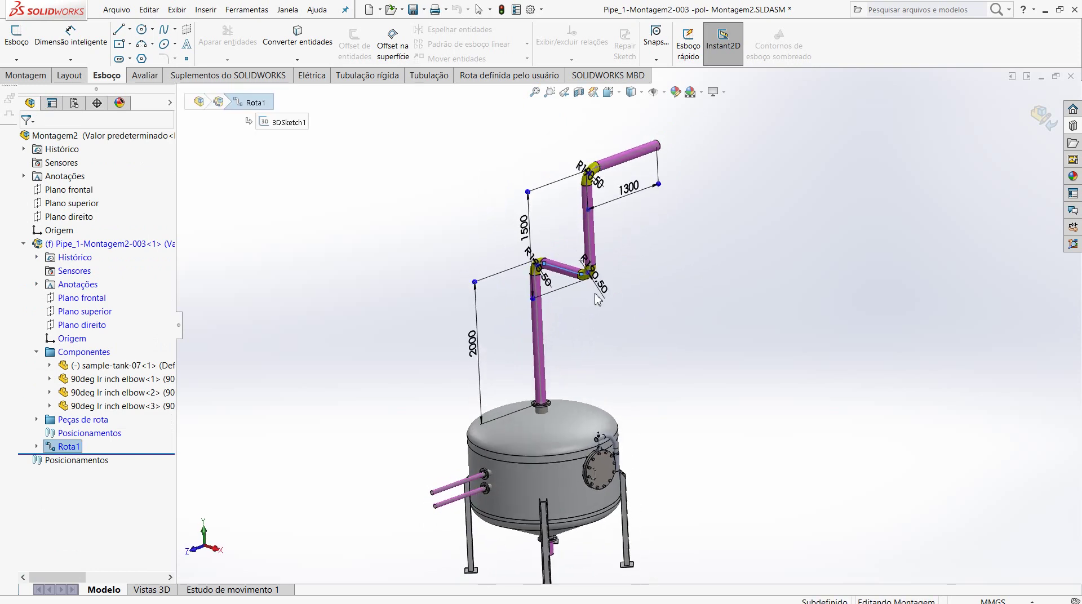
{"action": "scroll", "coordinate": [597, 299], "scroll_direction": "down", "scroll_amount": 2}
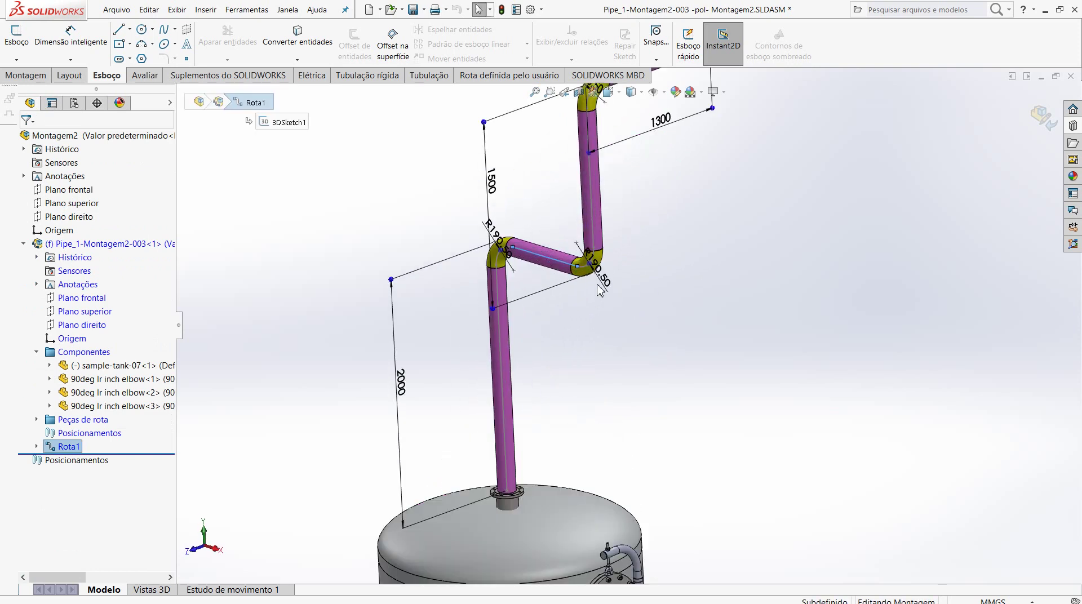
{"action": "scroll", "coordinate": [600, 290], "scroll_direction": "up", "scroll_amount": 2}
{"action": "middle_click_drag", "start_coordinate": [618, 298], "coordinate": [648, 313]}
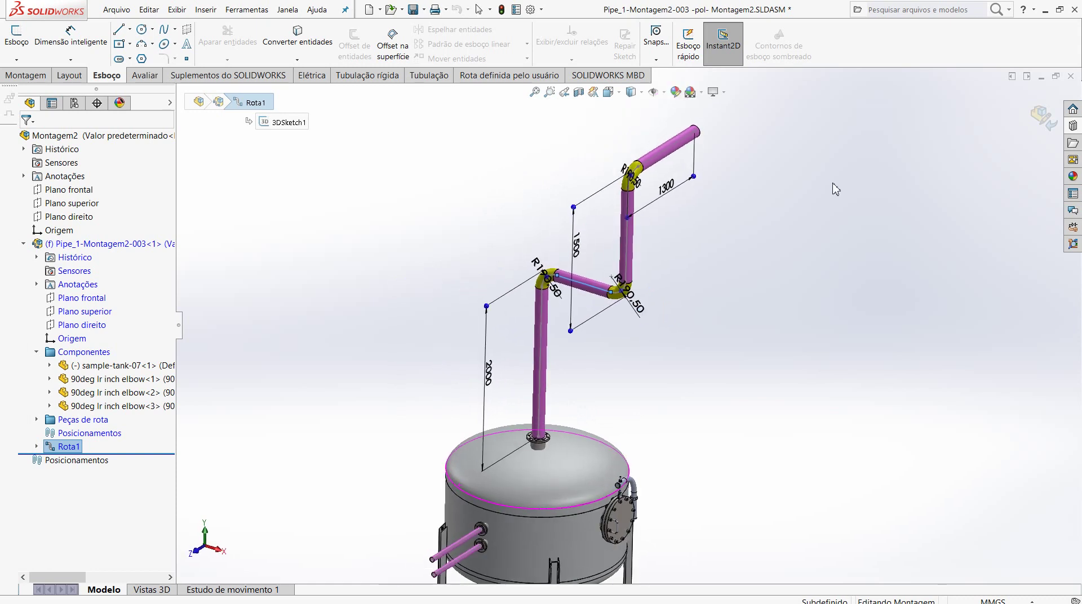
{"action": "left_click", "coordinate": [1042, 118]}
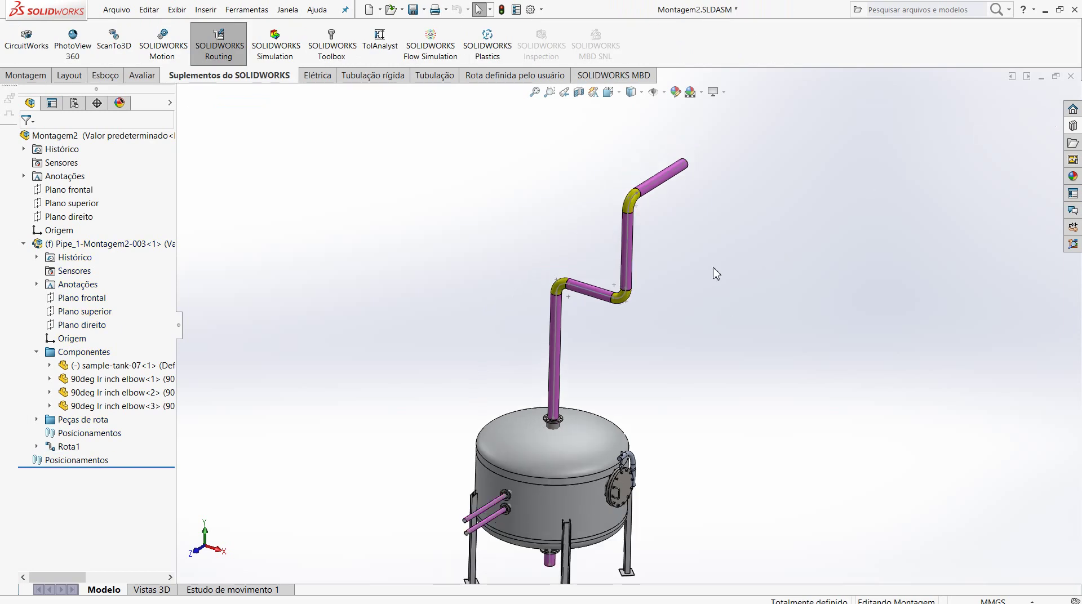
Step: Orbit the assembly and start editing the pipe route from the top nozzle
{"action": "mouse_move", "coordinate": [715, 271]}
{"action": "middle_mouse_down"}
{"action": "mouse_move", "coordinate": [705, 258]}
{"action": "mouse_move", "coordinate": [641, 427]}
{"action": "mouse_move", "coordinate": [653, 329]}
{"action": "mouse_move", "coordinate": [628, 367]}
{"action": "middle_mouse_up"}
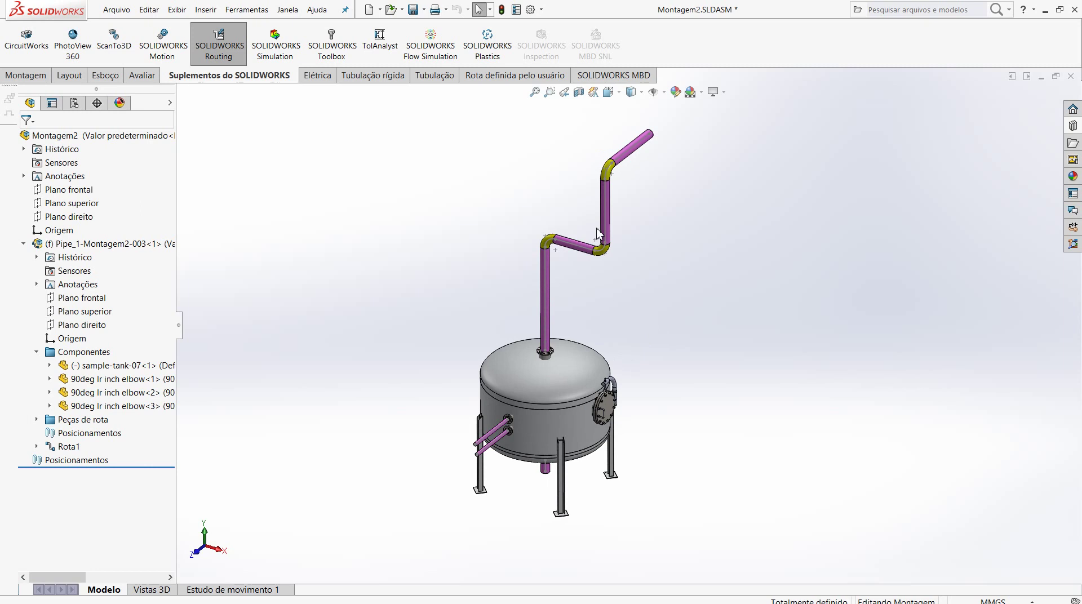
{"action": "scroll", "coordinate": [600, 234], "scroll_direction": "down", "scroll_amount": 2}
{"action": "scroll", "coordinate": [589, 290], "scroll_direction": "down", "scroll_amount": 2}
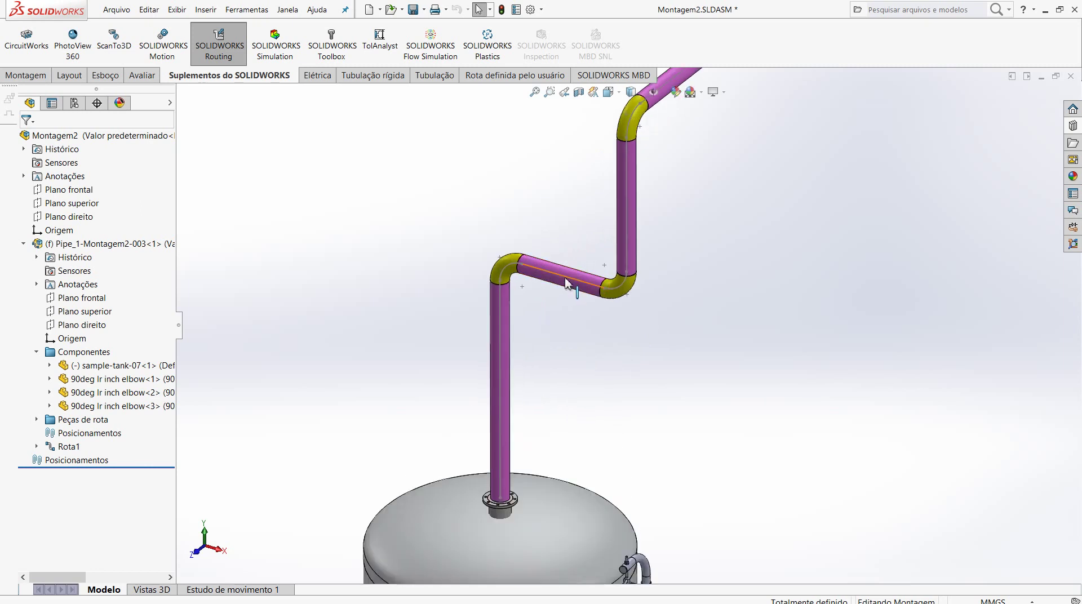
{"action": "right_click", "coordinate": [566, 284]}
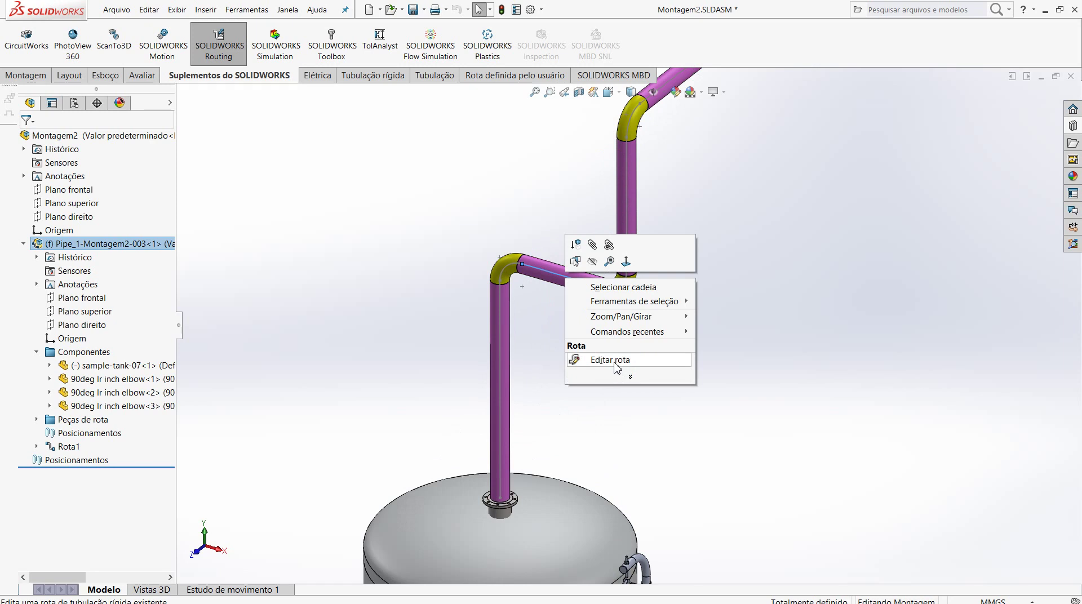
{"action": "left_click", "coordinate": [616, 364]}
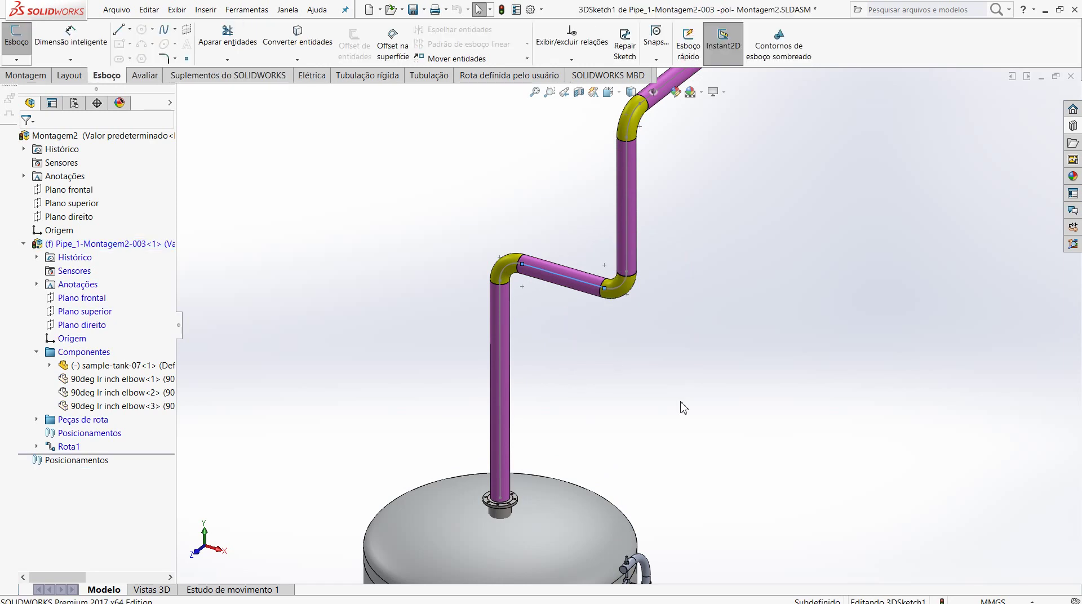
{"action": "scroll", "coordinate": [681, 405], "scroll_direction": "up", "scroll_amount": 1}
{"action": "scroll", "coordinate": [682, 405], "scroll_direction": "up", "scroll_amount": 2}
{"action": "scroll", "coordinate": [693, 366], "scroll_direction": "up", "scroll_amount": 2}
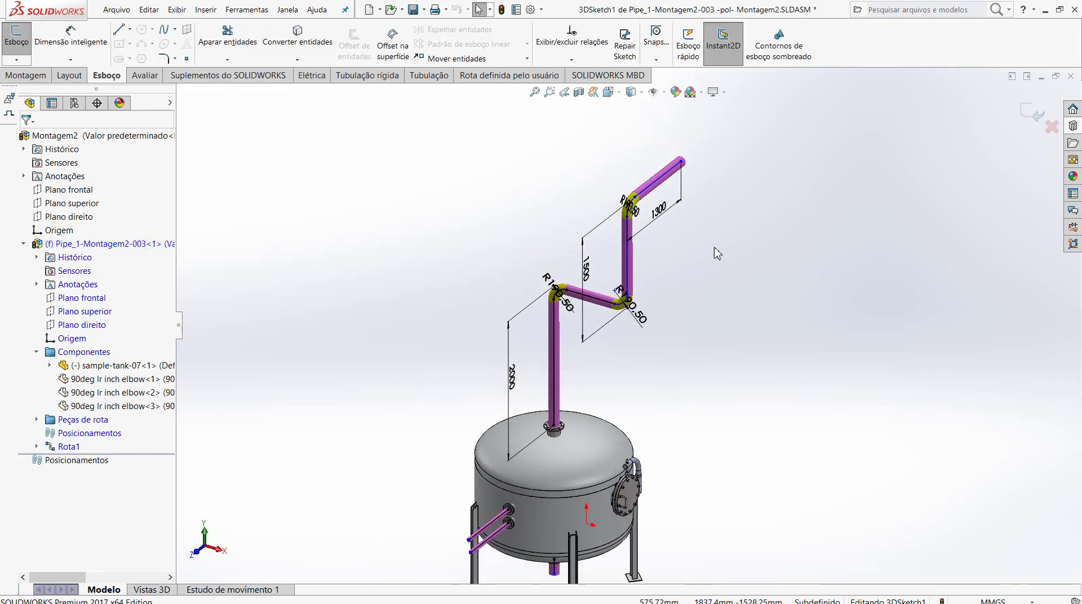
{"action": "scroll", "coordinate": [631, 277], "scroll_direction": "down", "scroll_amount": 3}
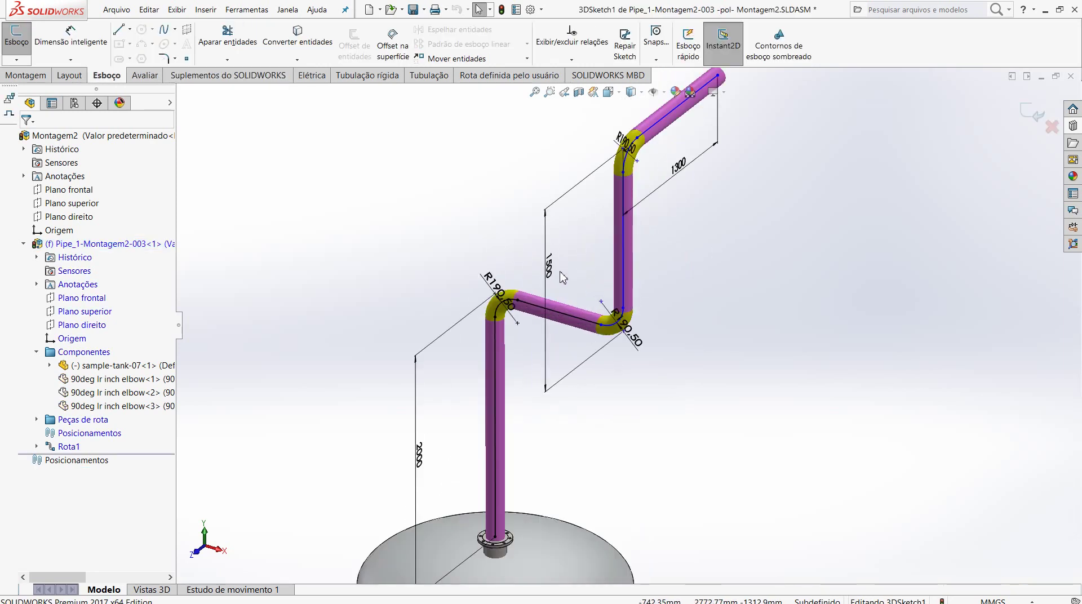
Step: Change the 1500 and 1300 route dimensions to 1000 mm
{"action": "left_click", "coordinate": [551, 271]}
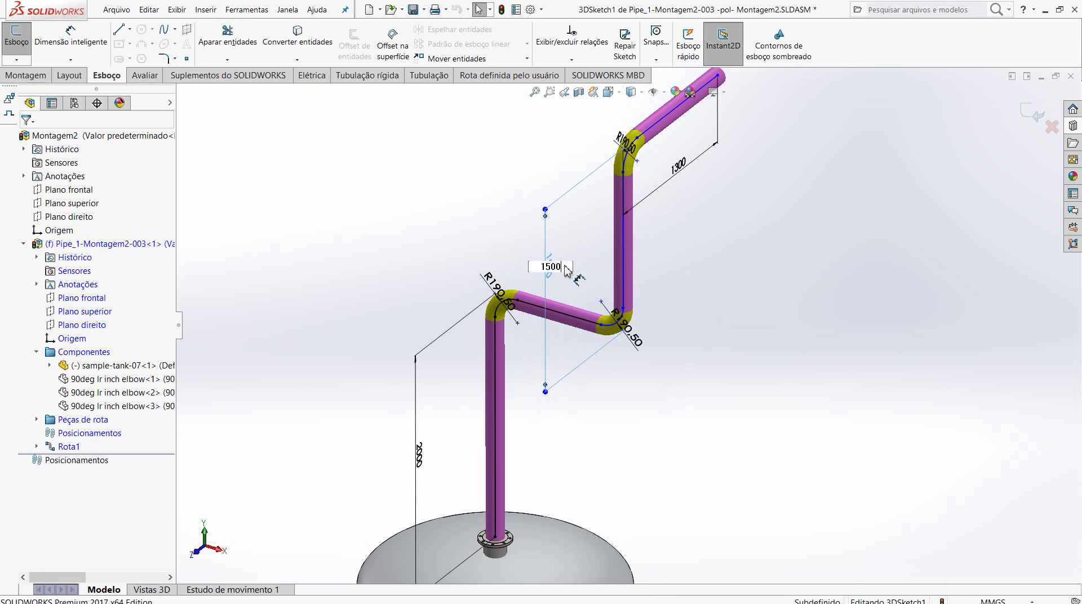
{"action": "left_click_drag", "start_coordinate": [547, 270], "coordinate": [541, 271]}
{"action": "type", "text": "10"}
{"action": "key", "text": "Return"}
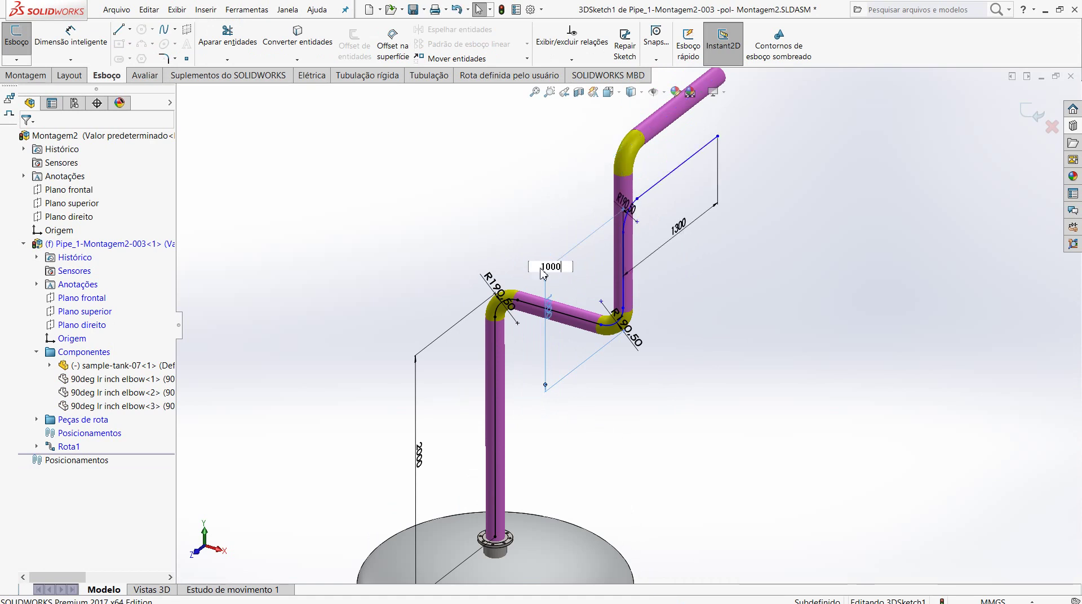
{"action": "left_click", "coordinate": [650, 214]}
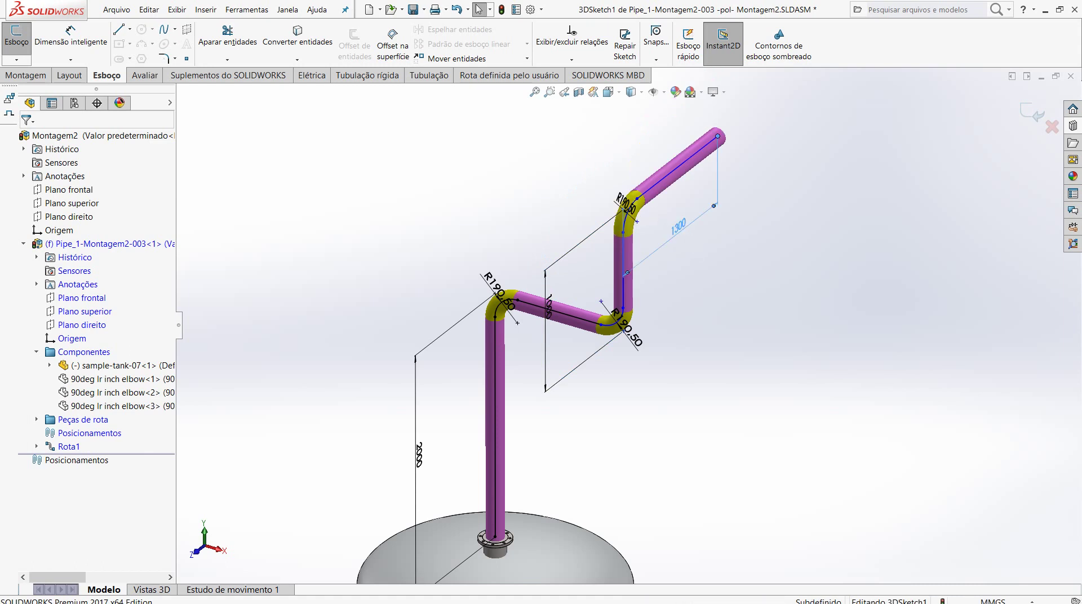
{"action": "double_click", "coordinate": [681, 234]}
{"action": "type", "text": "10"}
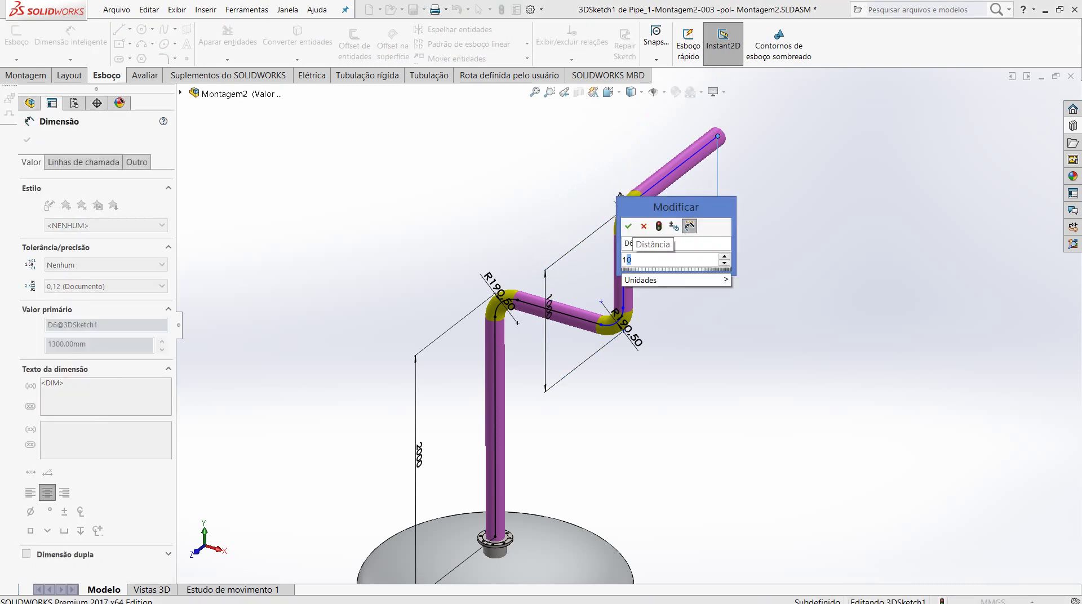
{"action": "type", "text": "00"}
{"action": "key", "text": "Return"}
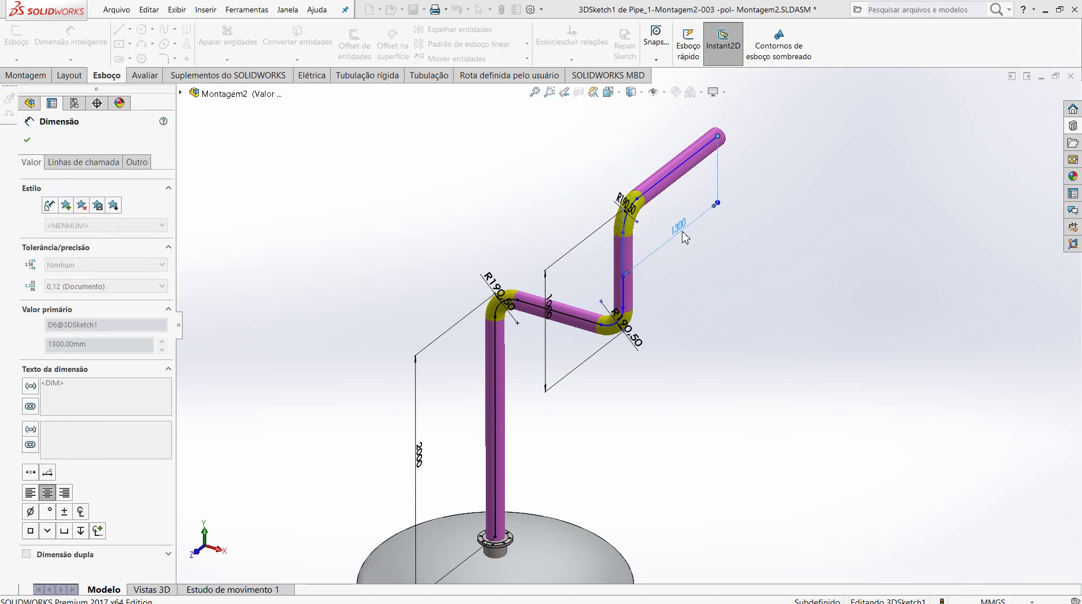
{"action": "left_click", "coordinate": [421, 454]}
Step: Shorten the 2000 mm top-nozzle riser to 1000 mm and close the dimension properties
{"action": "double_click", "coordinate": [421, 454]}
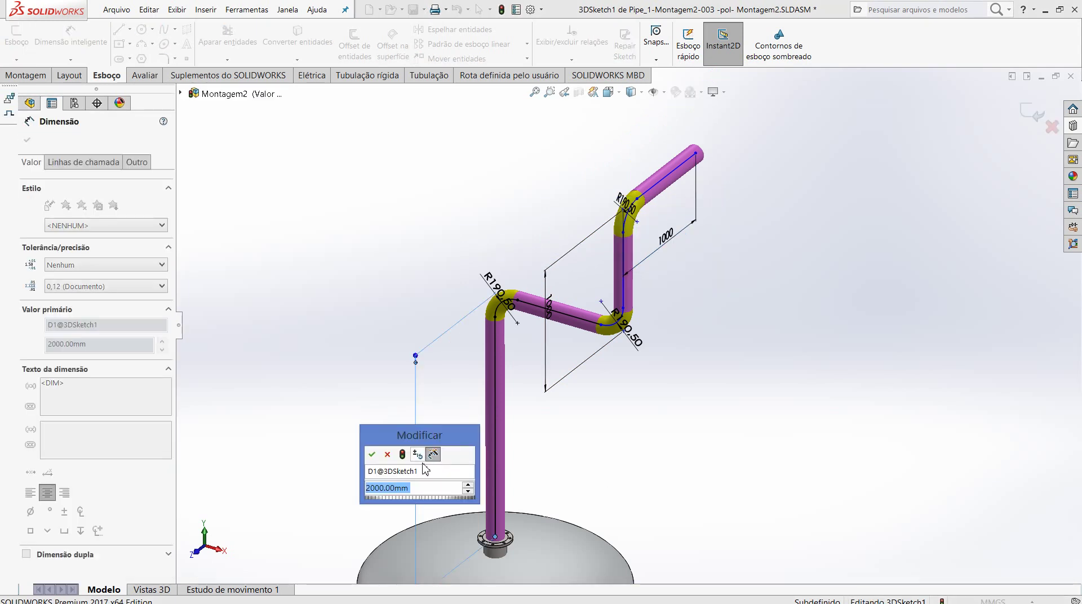
{"action": "type", "text": "100"}
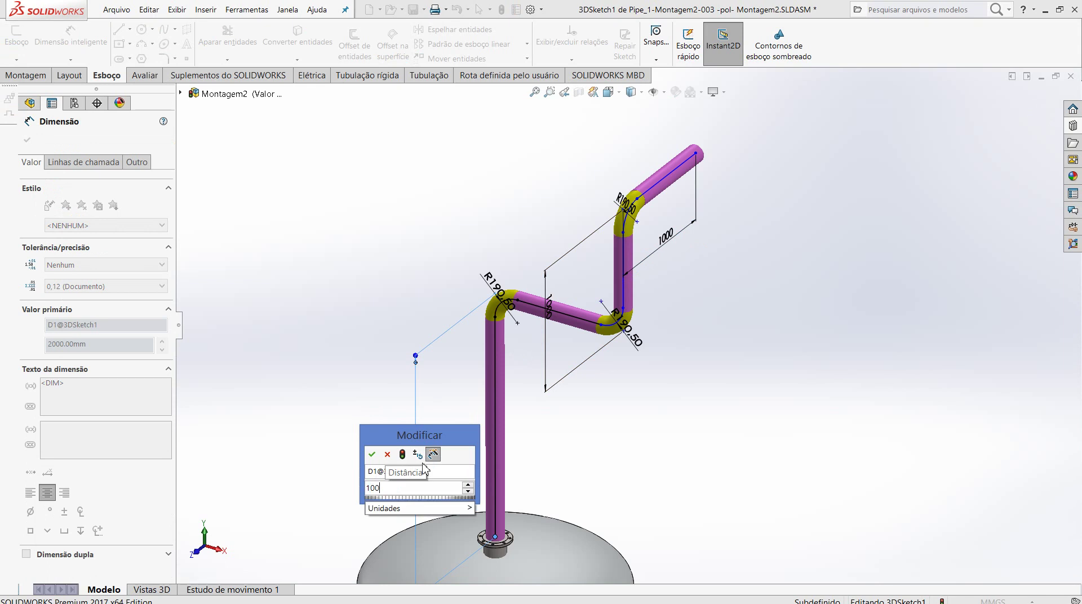
{"action": "type", "text": "0"}
{"action": "key", "text": "Return"}
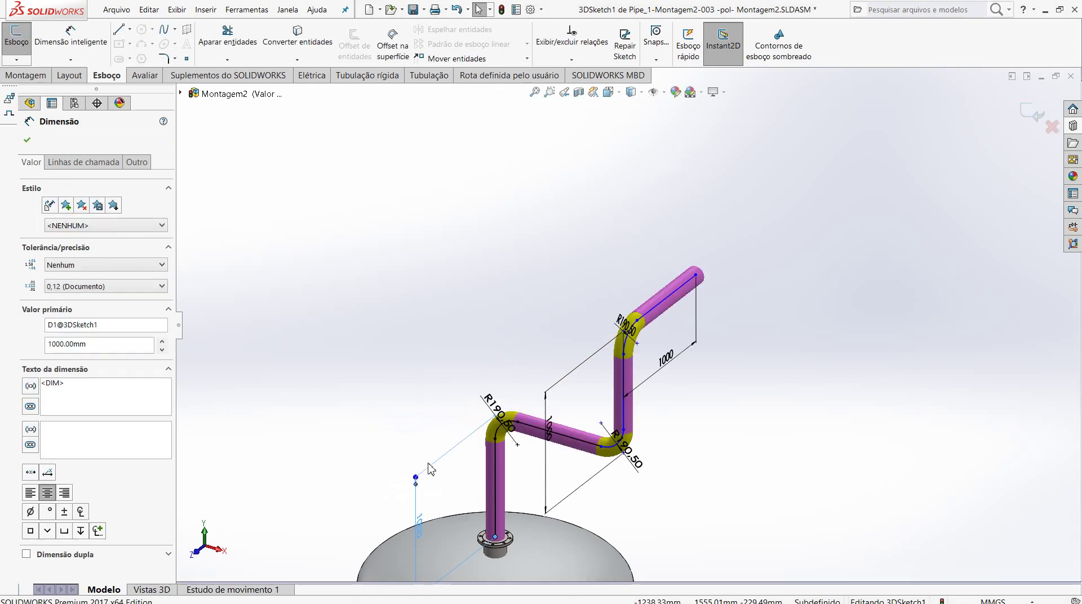
{"action": "scroll", "coordinate": [434, 470], "scroll_direction": "up", "scroll_amount": 3}
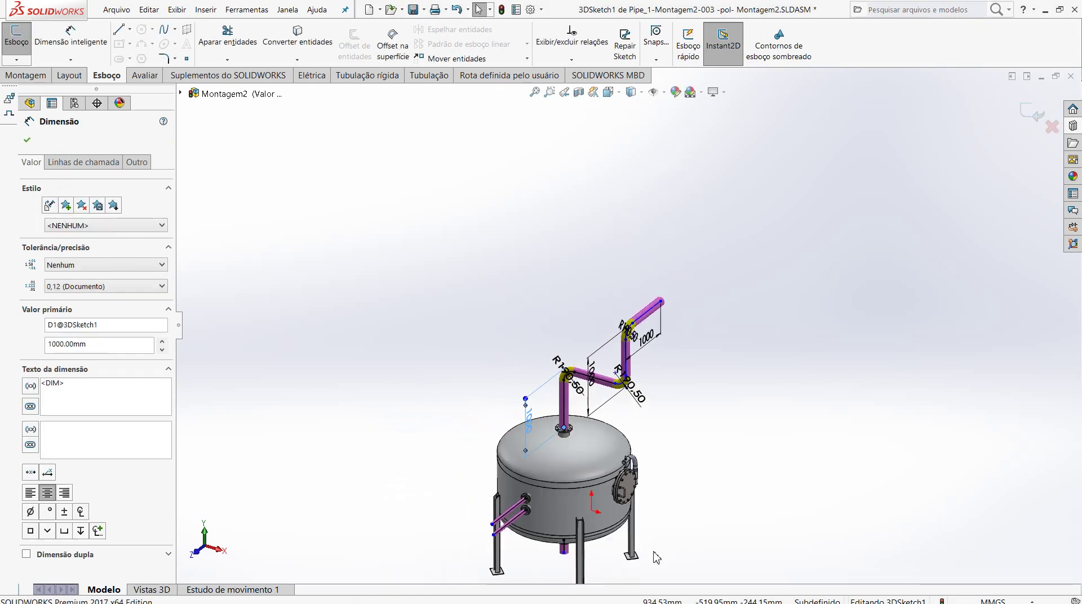
{"action": "scroll", "coordinate": [655, 558], "scroll_direction": "down", "scroll_amount": 2}
{"action": "scroll", "coordinate": [656, 558], "scroll_direction": "down", "scroll_amount": 2}
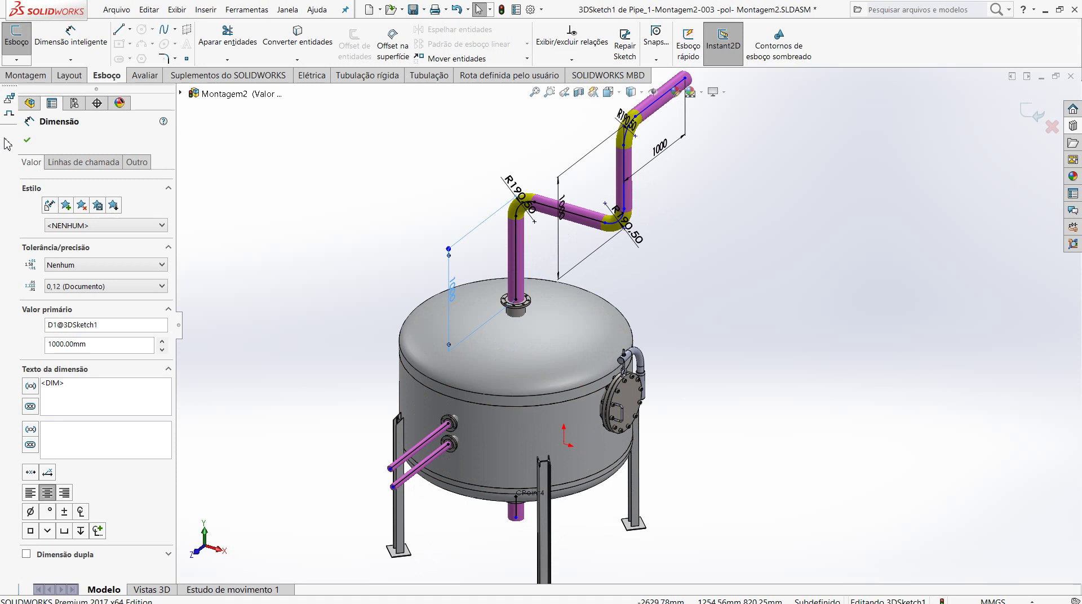
{"action": "left_click", "coordinate": [28, 144]}
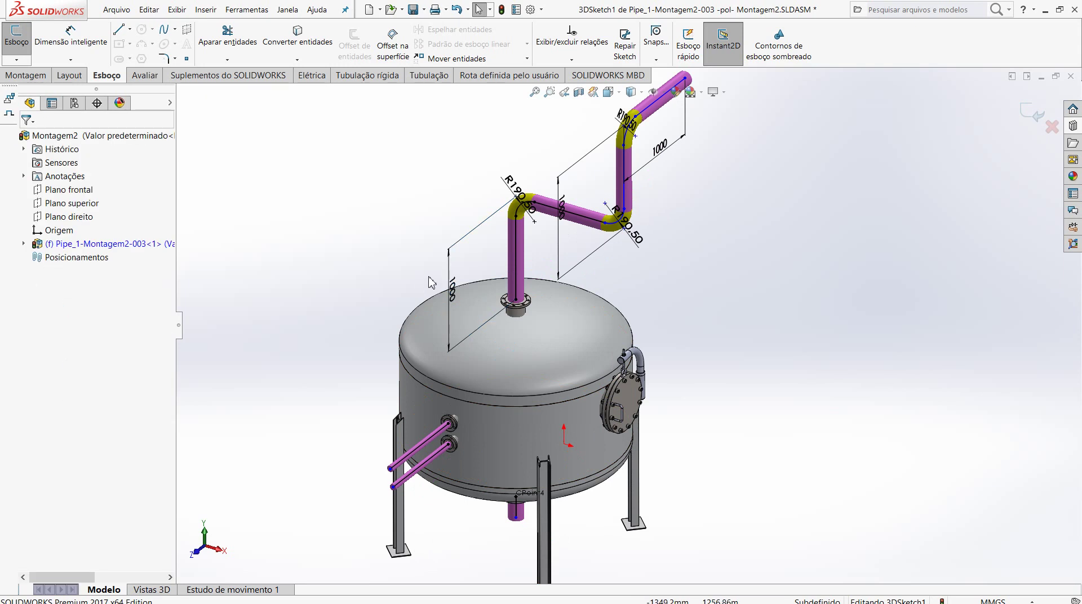
{"action": "scroll", "coordinate": [505, 317], "scroll_direction": "up", "scroll_amount": 1}
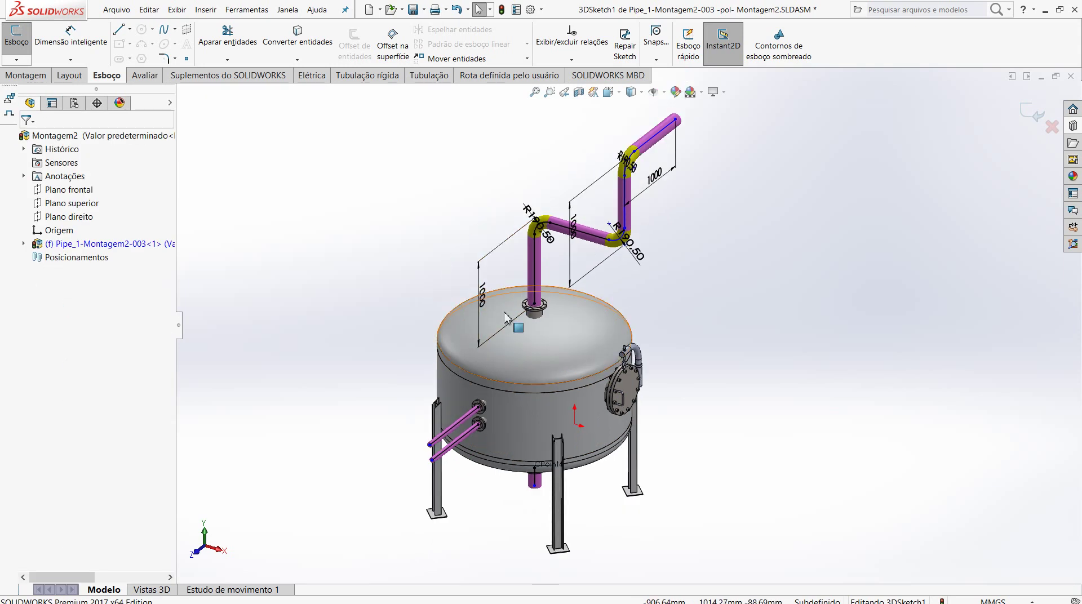
{"action": "scroll", "coordinate": [505, 318], "scroll_direction": "down", "scroll_amount": 1}
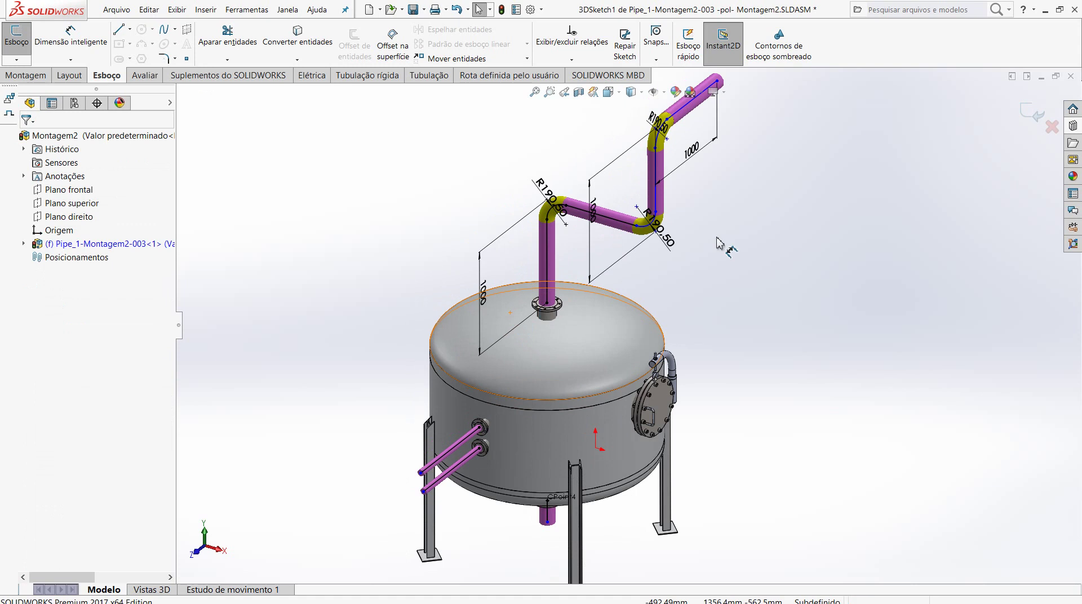
Step: Exit the route's 3D sketch and route editing back to the tank assembly
{"action": "left_click", "coordinate": [1029, 120]}
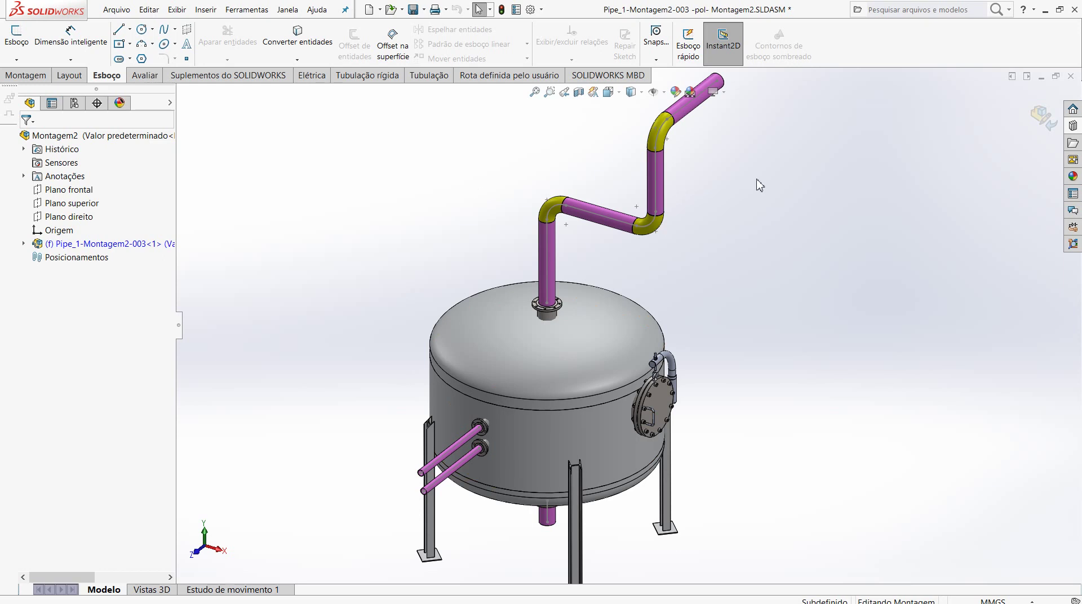
{"action": "left_click", "coordinate": [1043, 117]}
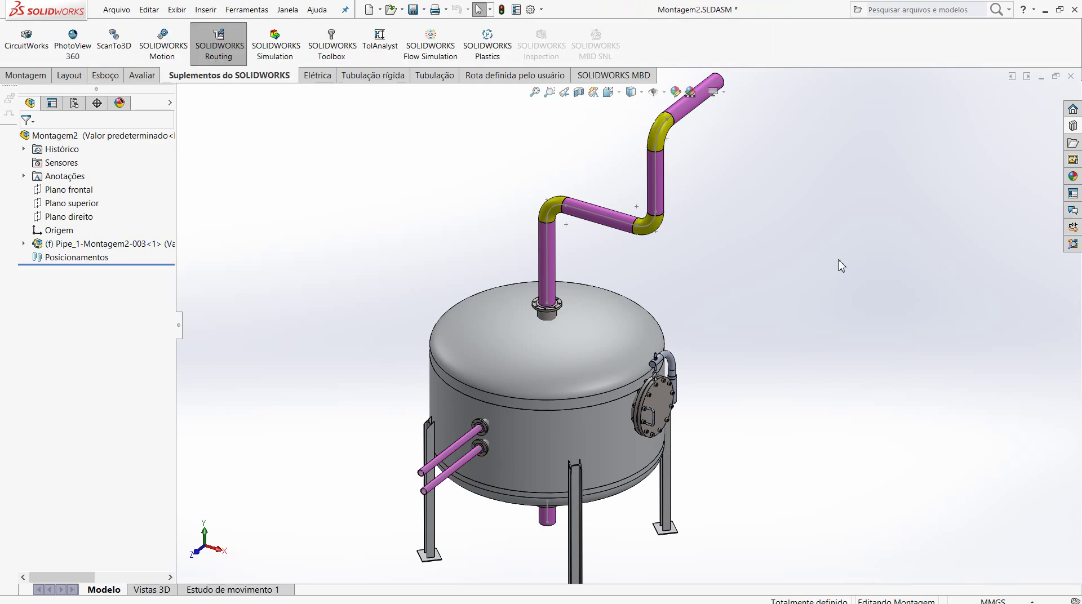
{"action": "scroll", "coordinate": [825, 322], "scroll_direction": "down", "scroll_amount": 2}
Step: Orbit around the tank and select the top pipe segment for its options
{"action": "mouse_move", "coordinate": [743, 385]}
{"action": "middle_mouse_down"}
{"action": "mouse_move", "coordinate": [752, 319]}
{"action": "mouse_move", "coordinate": [728, 391]}
{"action": "middle_mouse_up"}
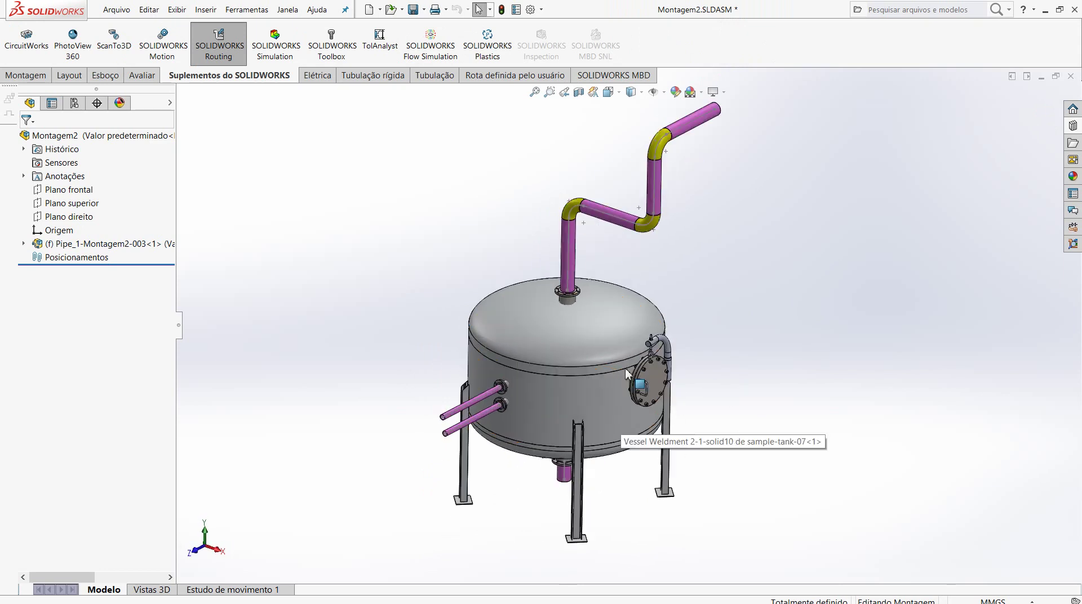
{"action": "middle_click_drag", "start_coordinate": [631, 375], "coordinate": [628, 338]}
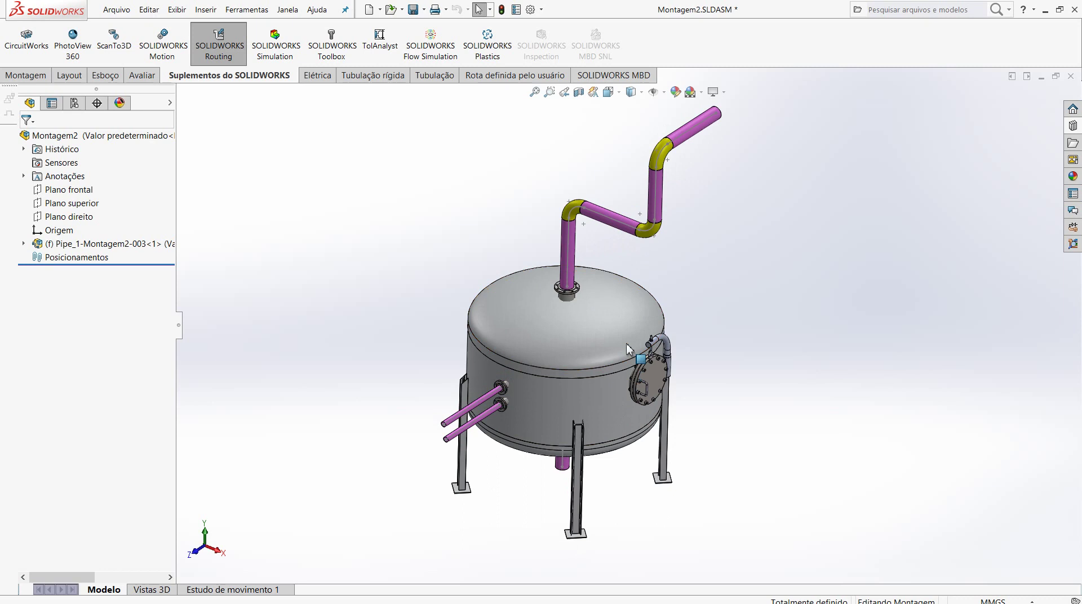
{"action": "middle_click_drag", "start_coordinate": [632, 291], "coordinate": [628, 284]}
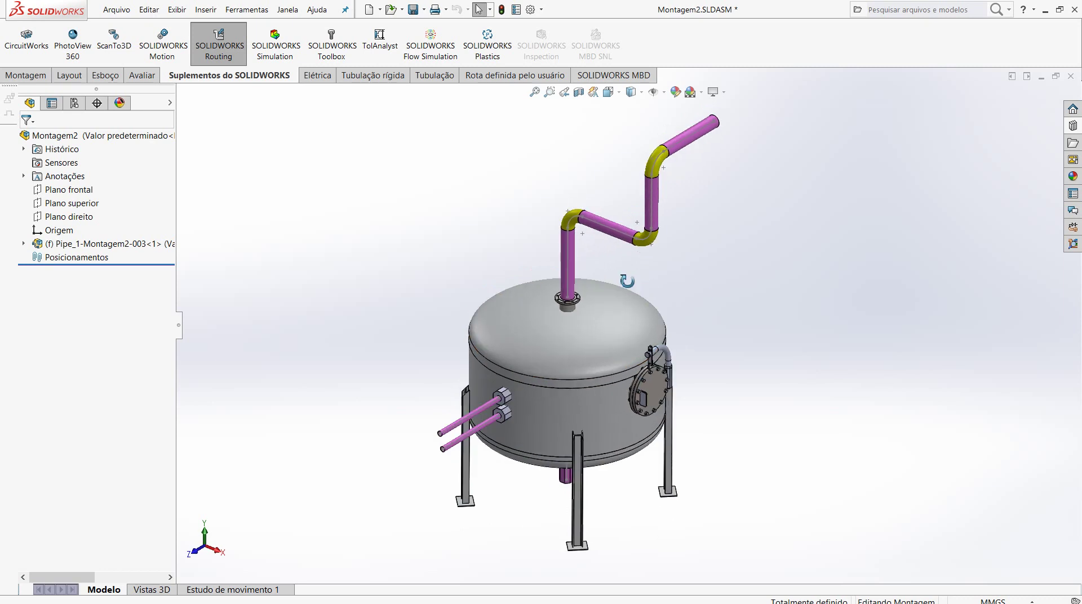
{"action": "left_click", "coordinate": [691, 141]}
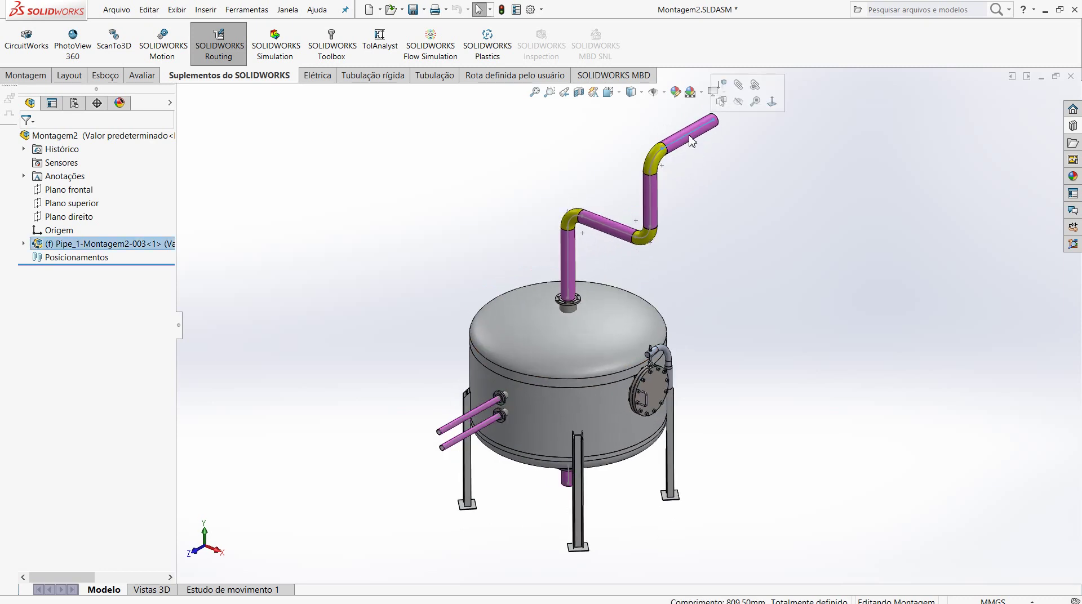
{"action": "right_click", "coordinate": [691, 141]}
{"action": "left_click", "coordinate": [732, 215]}
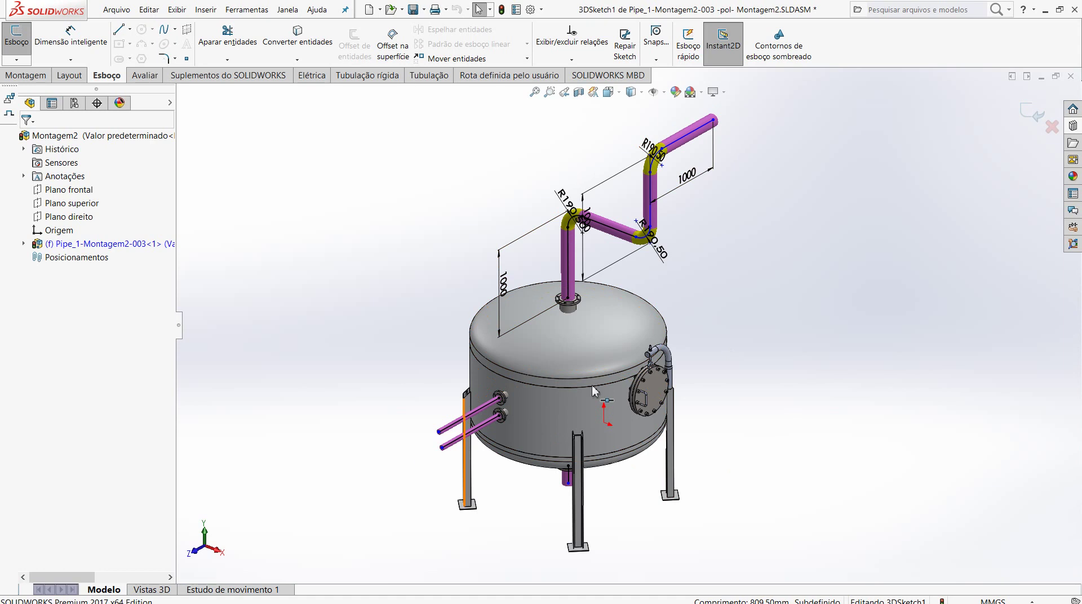
{"action": "left_click", "coordinate": [1032, 115]}
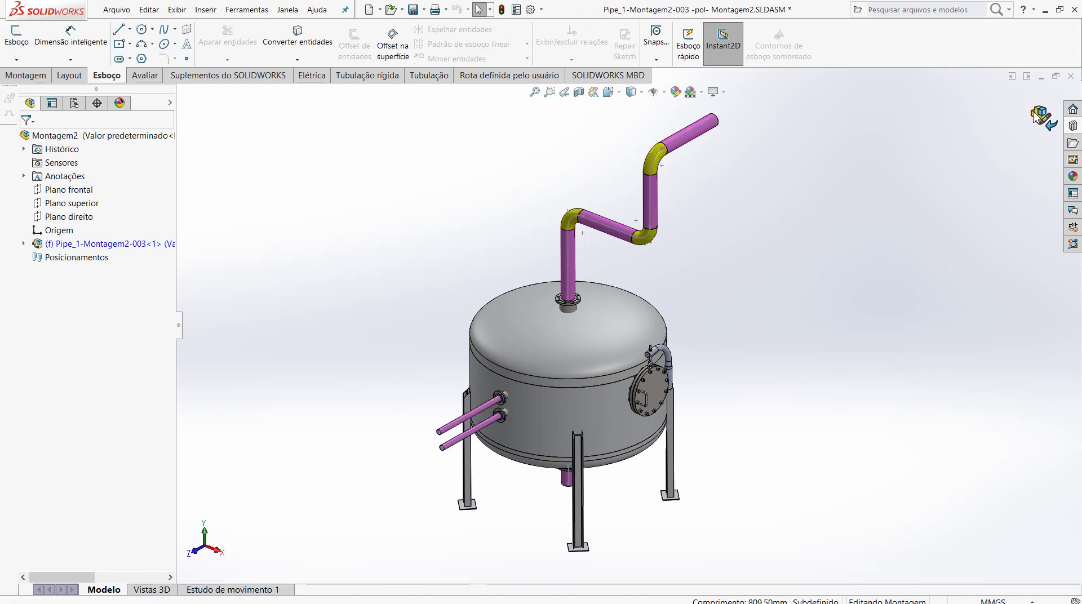
{"action": "left_click", "coordinate": [1034, 115]}
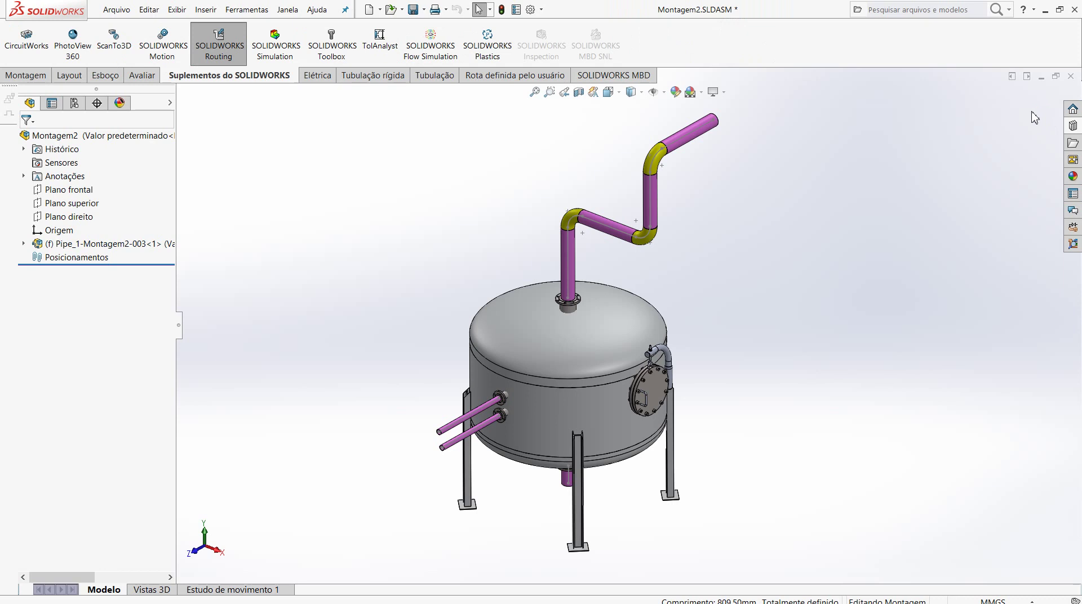
Step: Orbit and zoom around the assembly to review the top route, side pipes and tank legs
{"action": "key", "text": "z"}
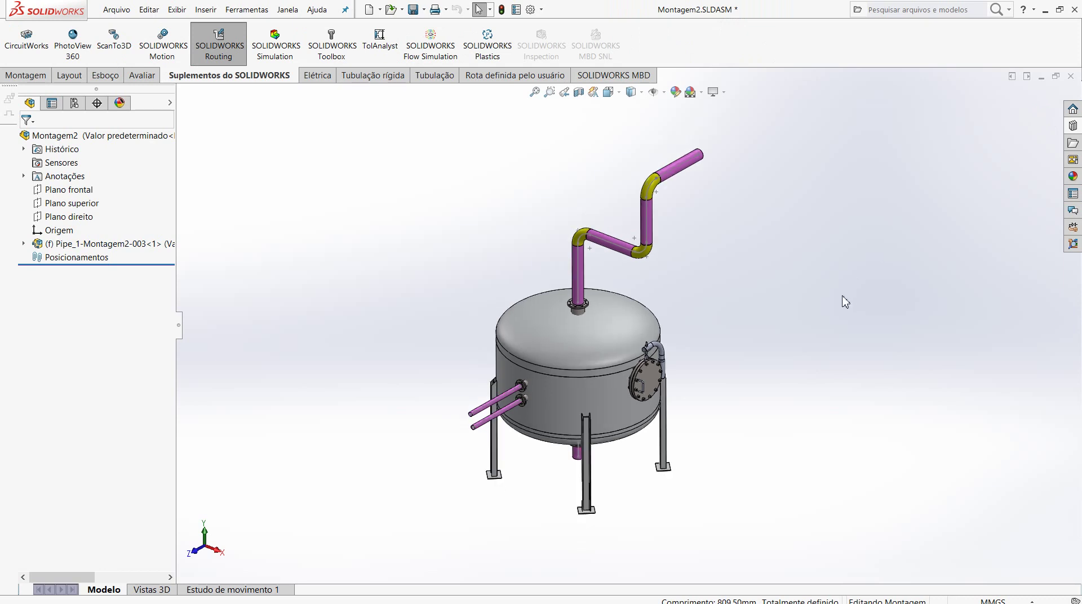
{"action": "scroll", "coordinate": [665, 383], "scroll_direction": "down", "scroll_amount": 2}
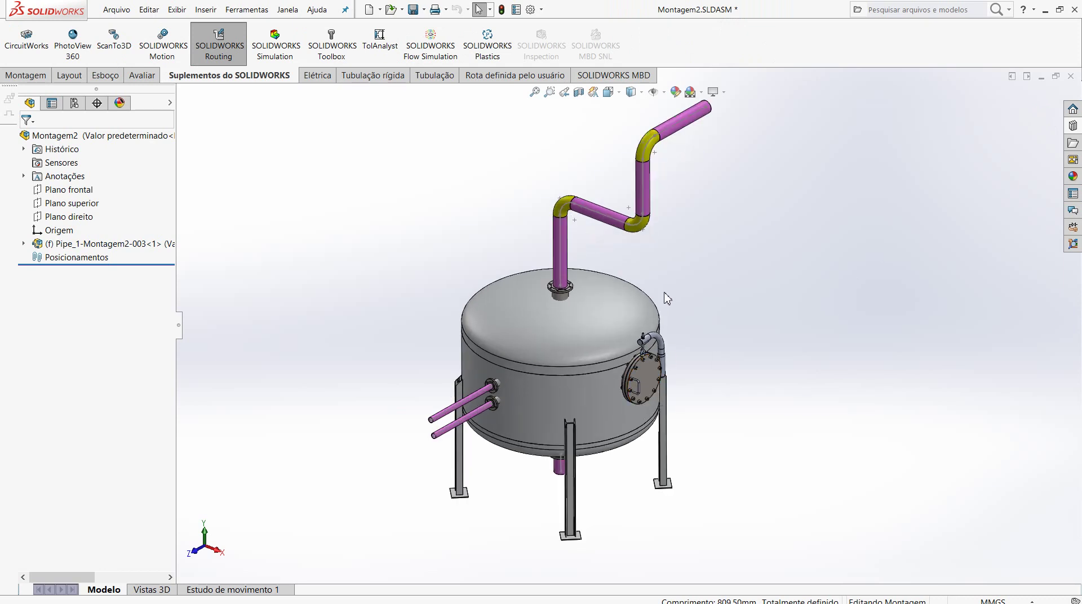
{"action": "middle_click_drag", "start_coordinate": [665, 297], "coordinate": [675, 265]}
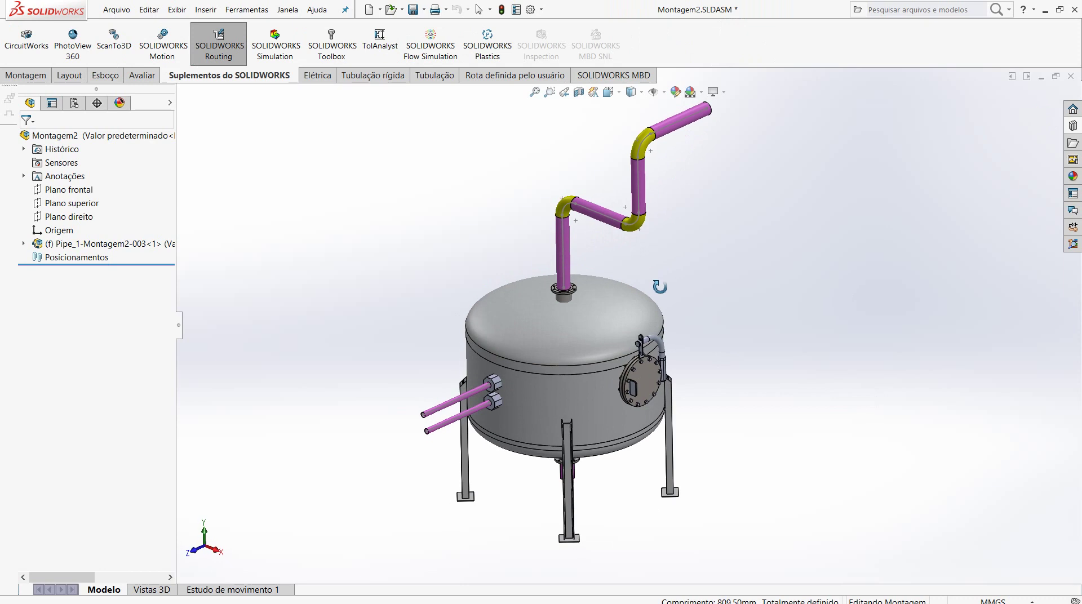
{"action": "middle_click_drag", "start_coordinate": [660, 278], "coordinate": [663, 292]}
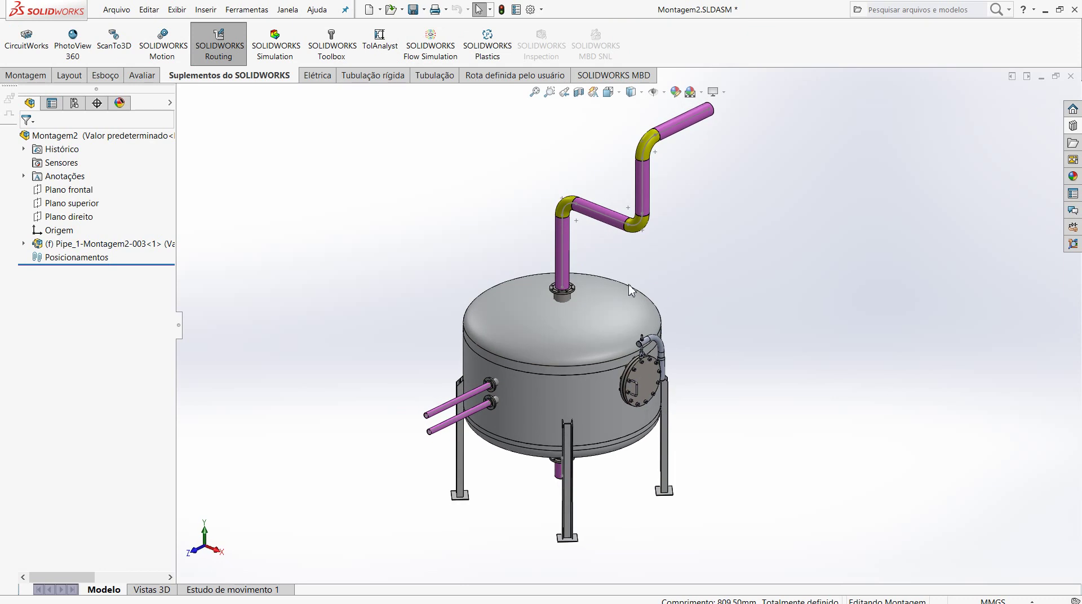
{"action": "mouse_move", "coordinate": [663, 293]}
{"action": "middle_mouse_down"}
{"action": "mouse_move", "coordinate": [596, 182]}
{"action": "mouse_move", "coordinate": [546, 259]}
{"action": "mouse_move", "coordinate": [587, 304]}
{"action": "mouse_move", "coordinate": [575, 278]}
{"action": "middle_mouse_up"}
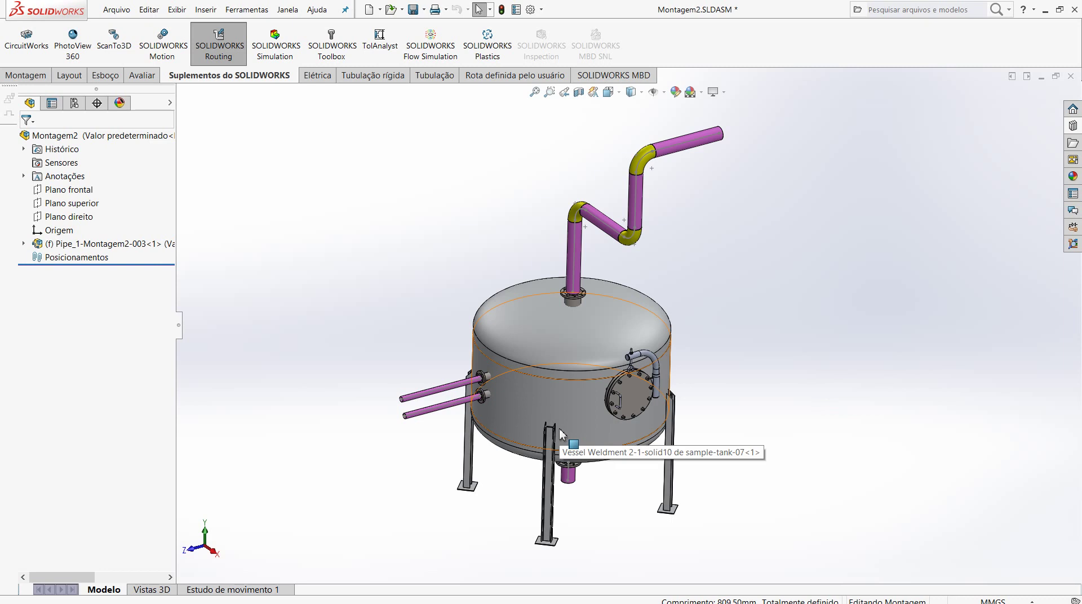
{"action": "middle_click_drag", "start_coordinate": [571, 323], "coordinate": [553, 335]}
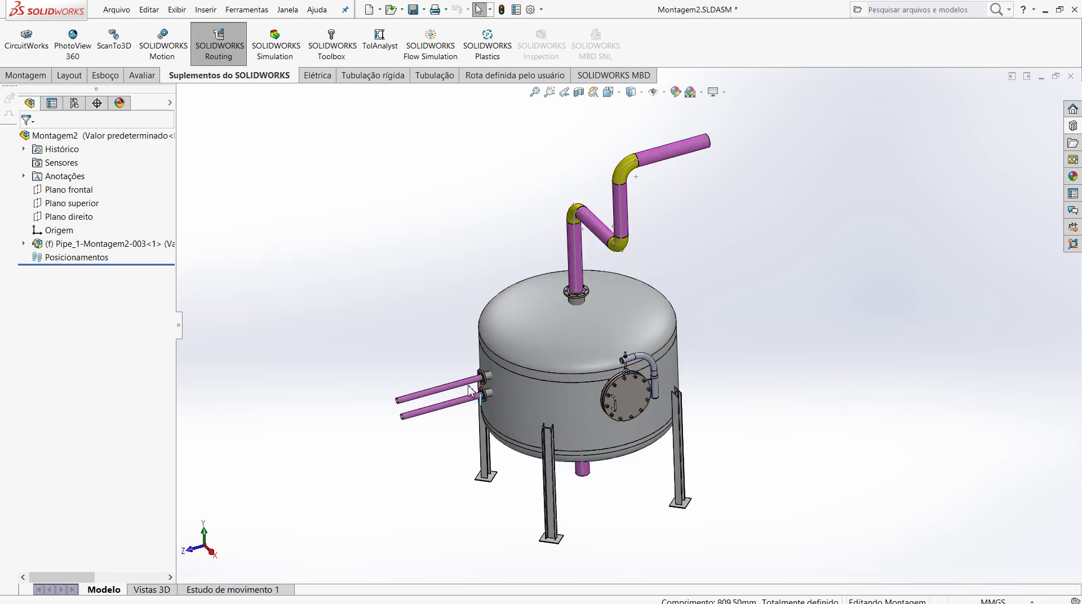
{"action": "scroll", "coordinate": [469, 387], "scroll_direction": "up", "scroll_amount": 3}
{"action": "scroll", "coordinate": [529, 392], "scroll_direction": "up", "scroll_amount": 3}
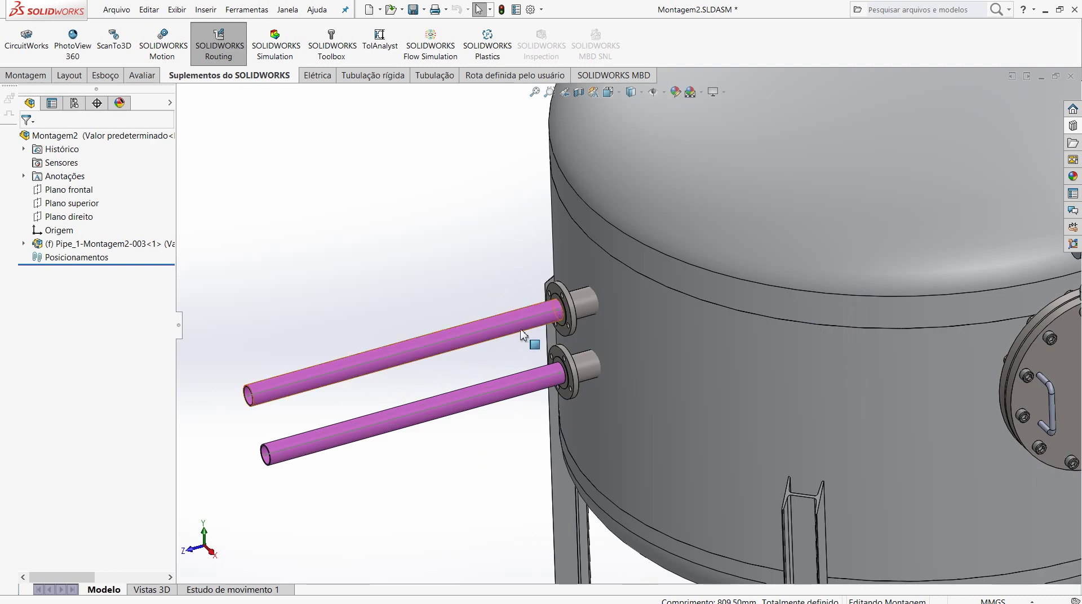
{"action": "scroll", "coordinate": [521, 395], "scroll_direction": "down", "scroll_amount": 3}
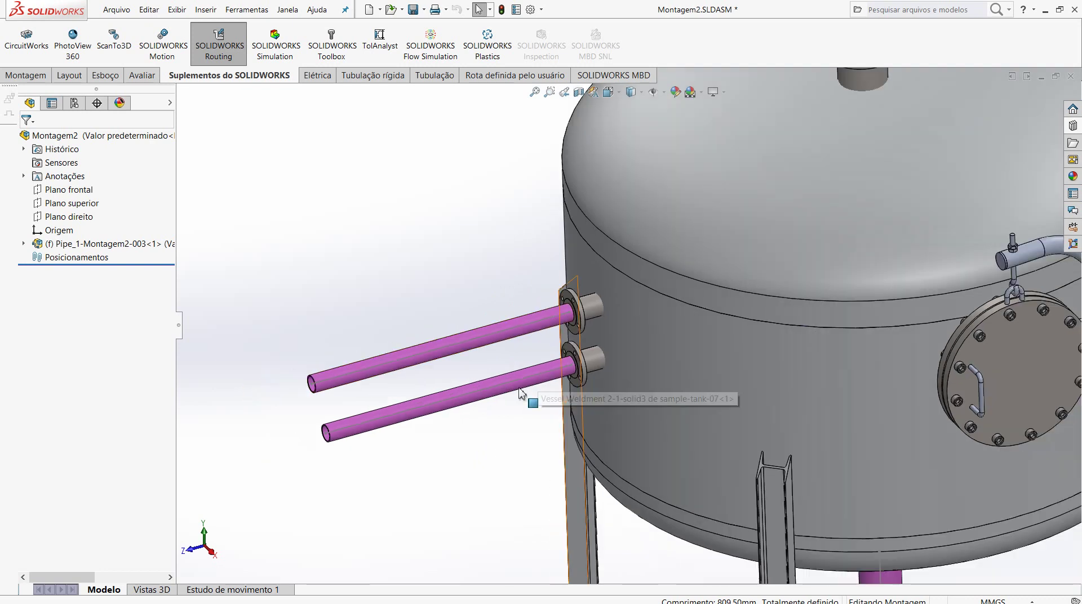
{"action": "scroll", "coordinate": [521, 393], "scroll_direction": "down", "scroll_amount": 3}
{"action": "scroll", "coordinate": [728, 263], "scroll_direction": "down", "scroll_amount": 2}
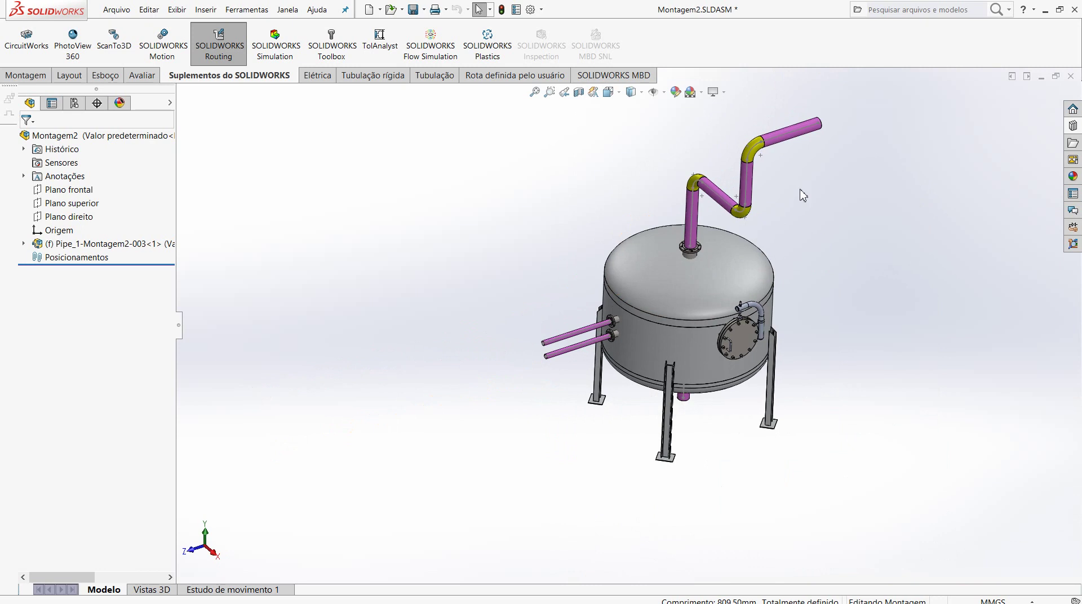
{"action": "scroll", "coordinate": [805, 180], "scroll_direction": "up", "scroll_amount": 2}
{"action": "scroll", "coordinate": [699, 283], "scroll_direction": "down", "scroll_amount": 2}
Step: Take a final zoomed-out look and open the Design Library's piping equipment folder
{"action": "mouse_move", "coordinate": [681, 284]}
{"action": "middle_mouse_down"}
{"action": "mouse_move", "coordinate": [678, 256]}
{"action": "mouse_move", "coordinate": [665, 305]}
{"action": "mouse_move", "coordinate": [406, 493]}
{"action": "middle_mouse_up"}
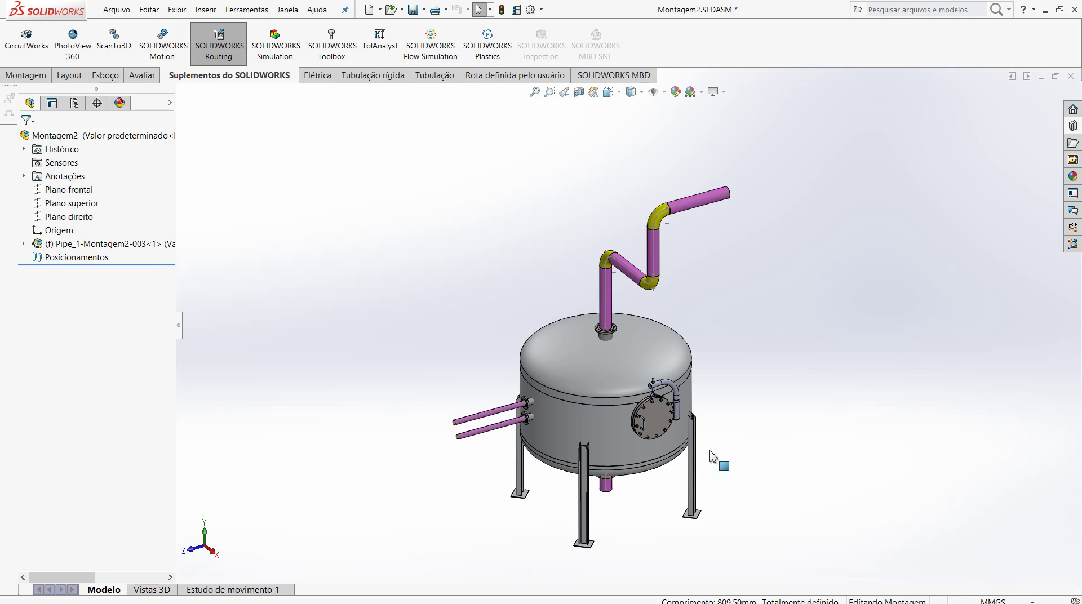
{"action": "scroll", "coordinate": [684, 458], "scroll_direction": "up", "scroll_amount": 2}
{"action": "scroll", "coordinate": [684, 448], "scroll_direction": "down", "scroll_amount": 2}
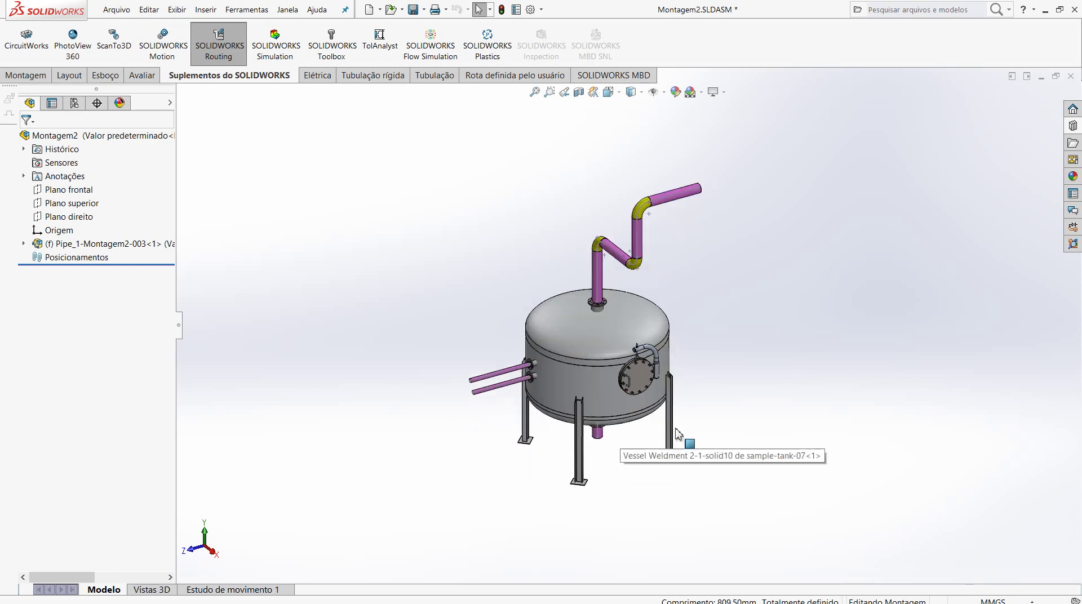
{"action": "middle_click_drag", "start_coordinate": [690, 381], "coordinate": [697, 381]}
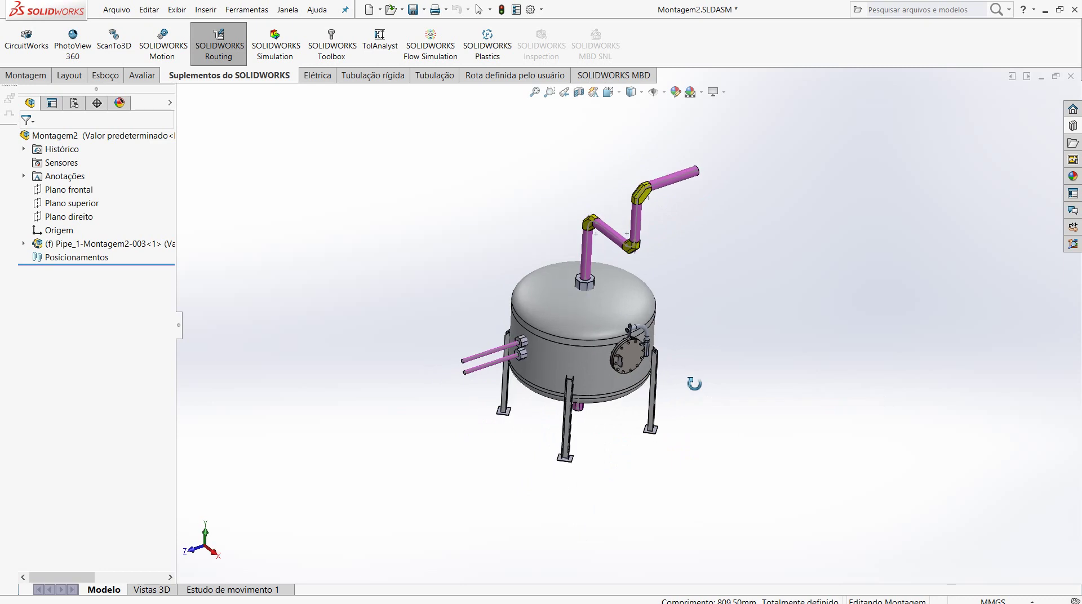
{"action": "scroll", "coordinate": [715, 327], "scroll_direction": "down", "scroll_amount": 1}
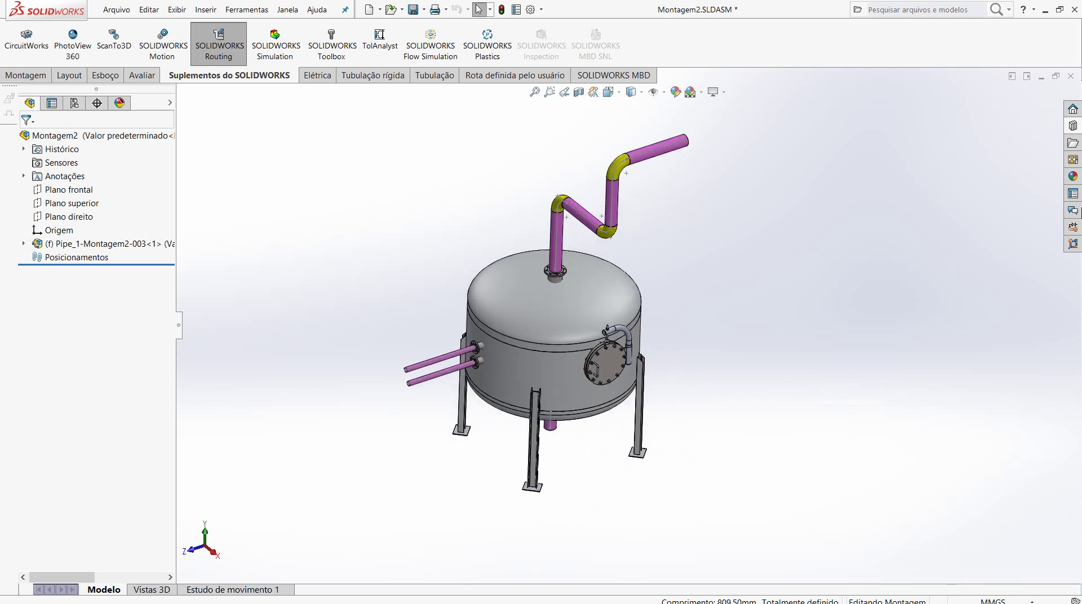
{"action": "left_click", "coordinate": [1072, 145]}
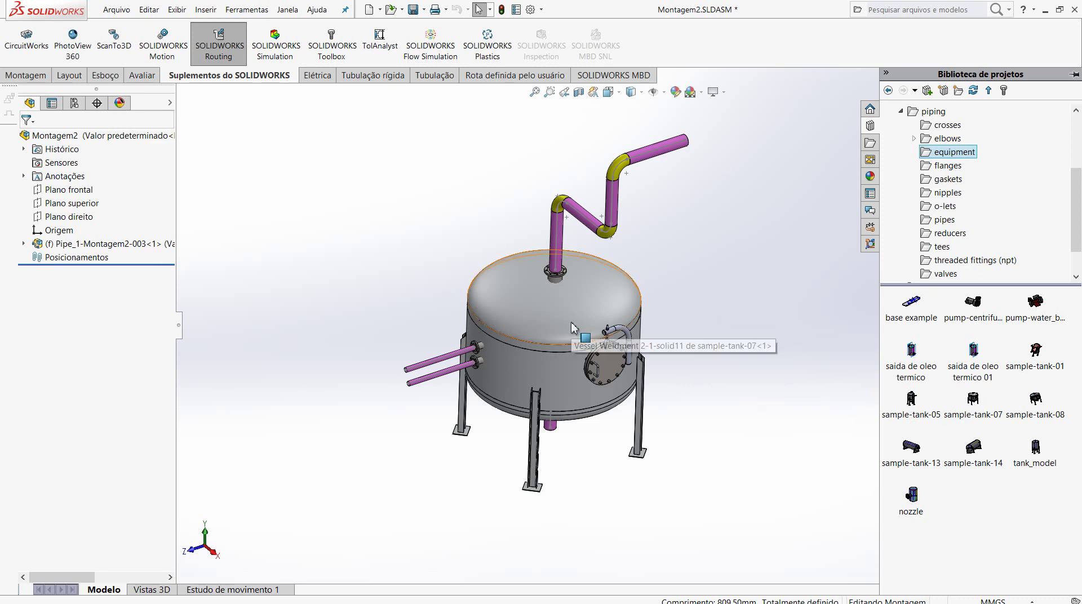
{"action": "scroll", "coordinate": [631, 313], "scroll_direction": "up", "scroll_amount": 1}
{"action": "scroll", "coordinate": [783, 291], "scroll_direction": "down", "scroll_amount": 1}
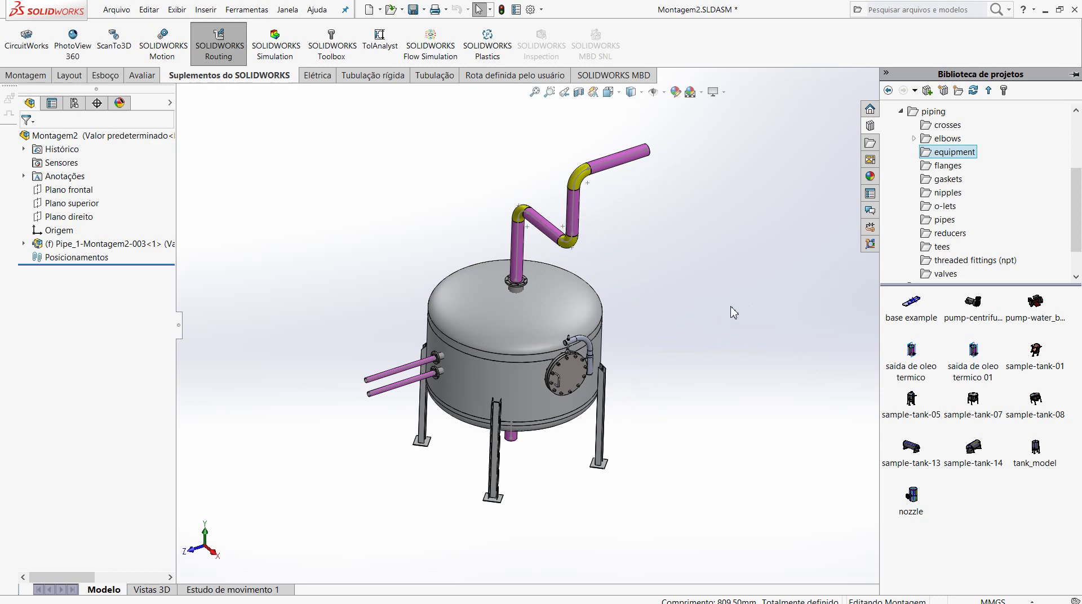
{"action": "scroll", "coordinate": [717, 297], "scroll_direction": "down", "scroll_amount": 1}
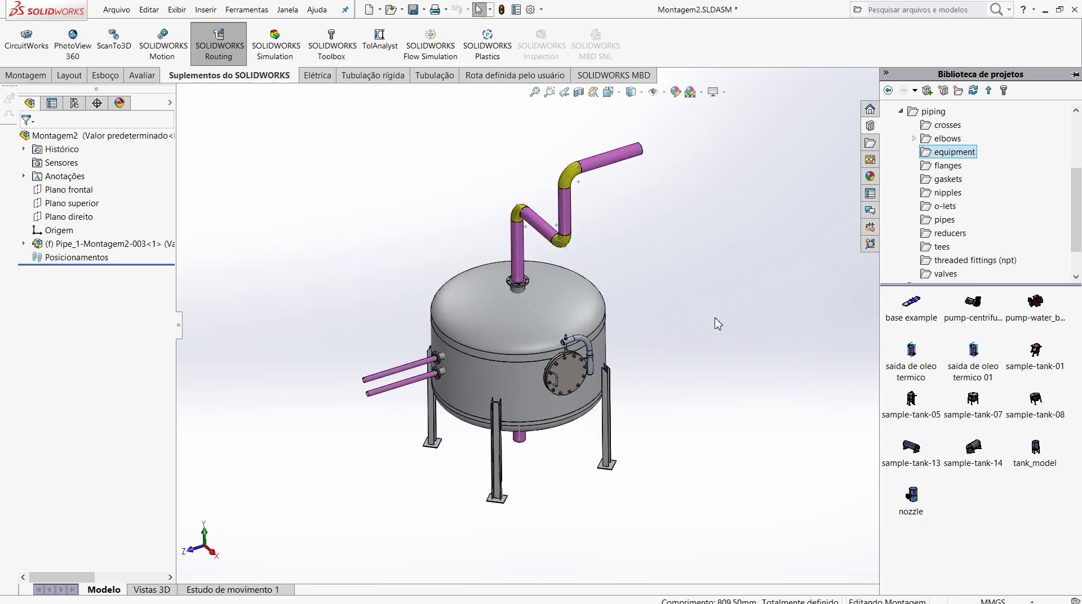
{"action": "mouse_move", "coordinate": [711, 314]}
{"action": "middle_mouse_down"}
{"action": "mouse_move", "coordinate": [703, 338]}
{"action": "mouse_move", "coordinate": [681, 295]}
{"action": "mouse_move", "coordinate": [652, 285]}
{"action": "middle_mouse_up"}
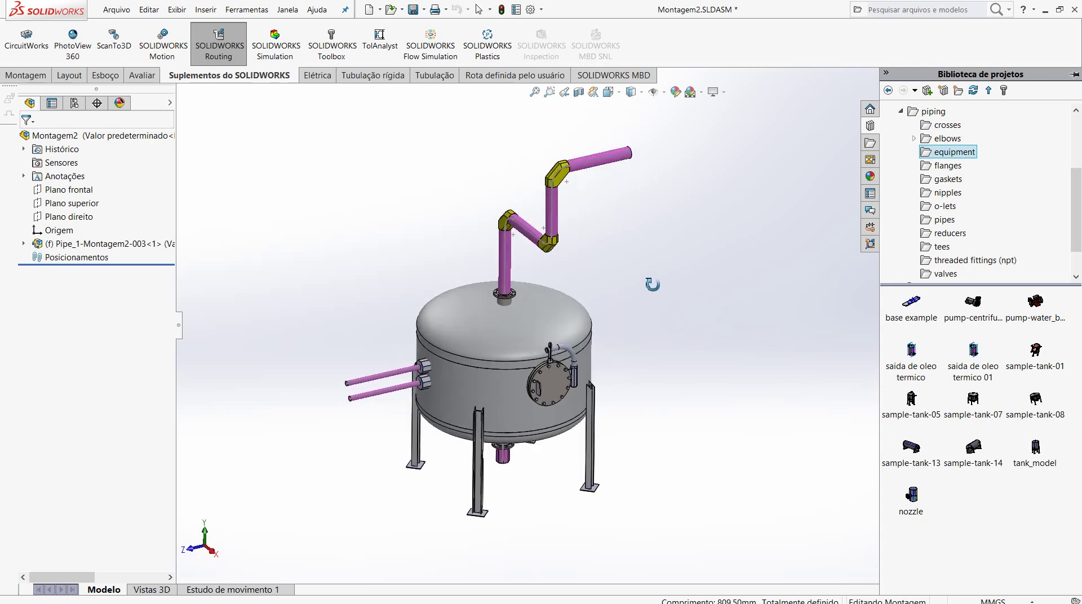